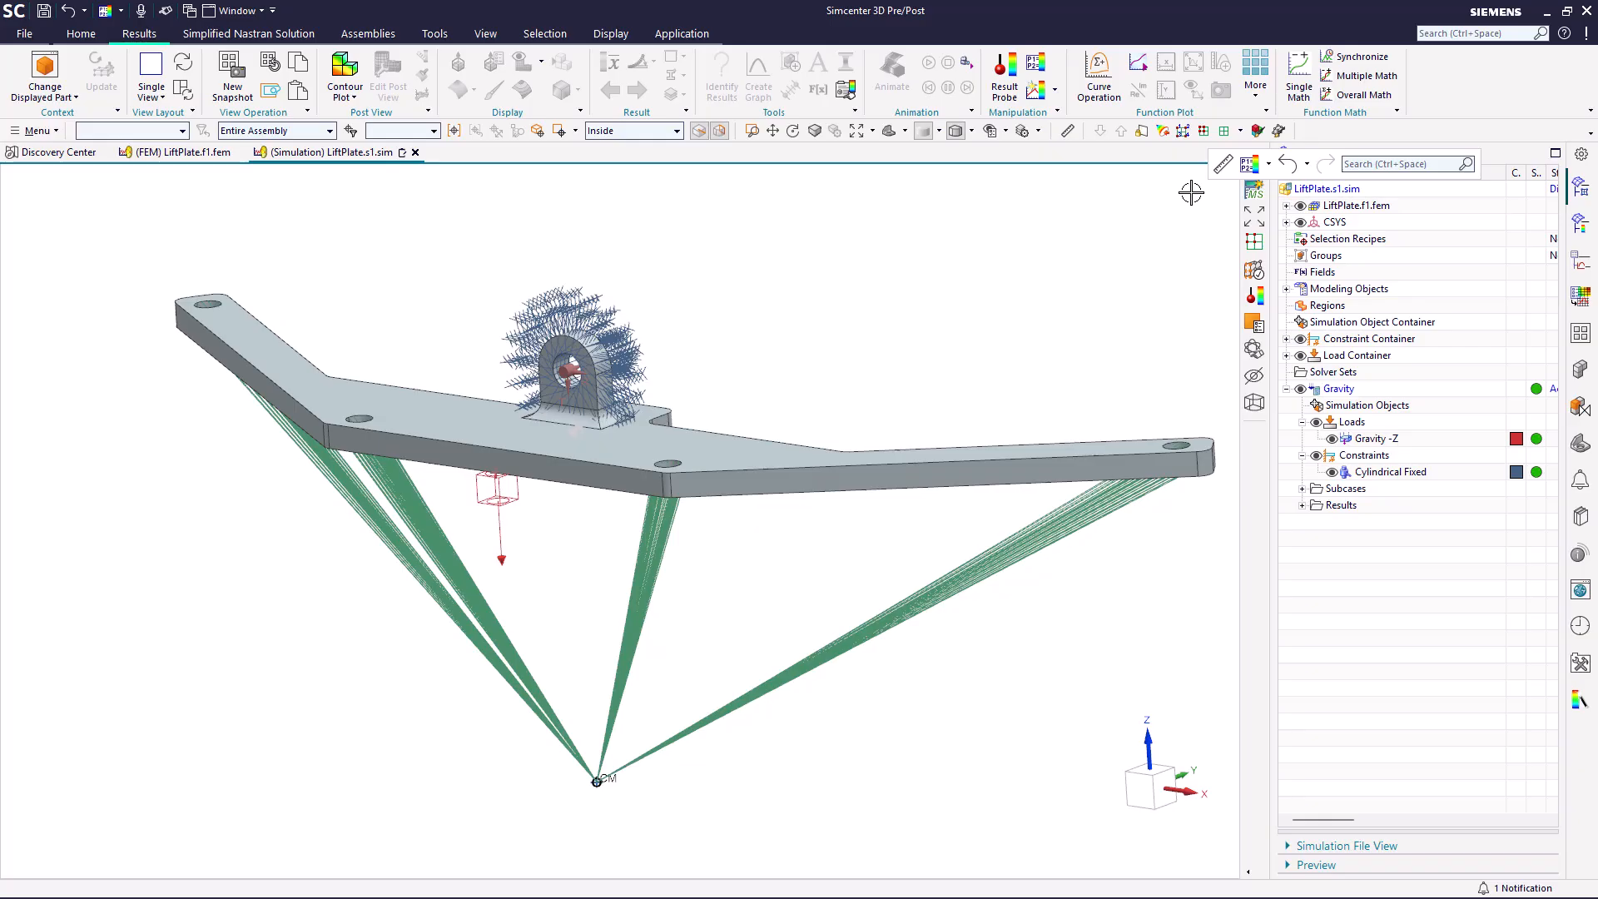
Step: Show the mesh in the 3D Collectors of LiftPlate.f1.fem for inspection and hide it again
mouse_move(981, 314)
middle_mouse_down()
mouse_move(678, 767)
mouse_move(572, 741)
mouse_move(616, 763)
mouse_move(746, 741)
mouse_move(732, 724)
mouse_move(736, 457)
middle_mouse_up()
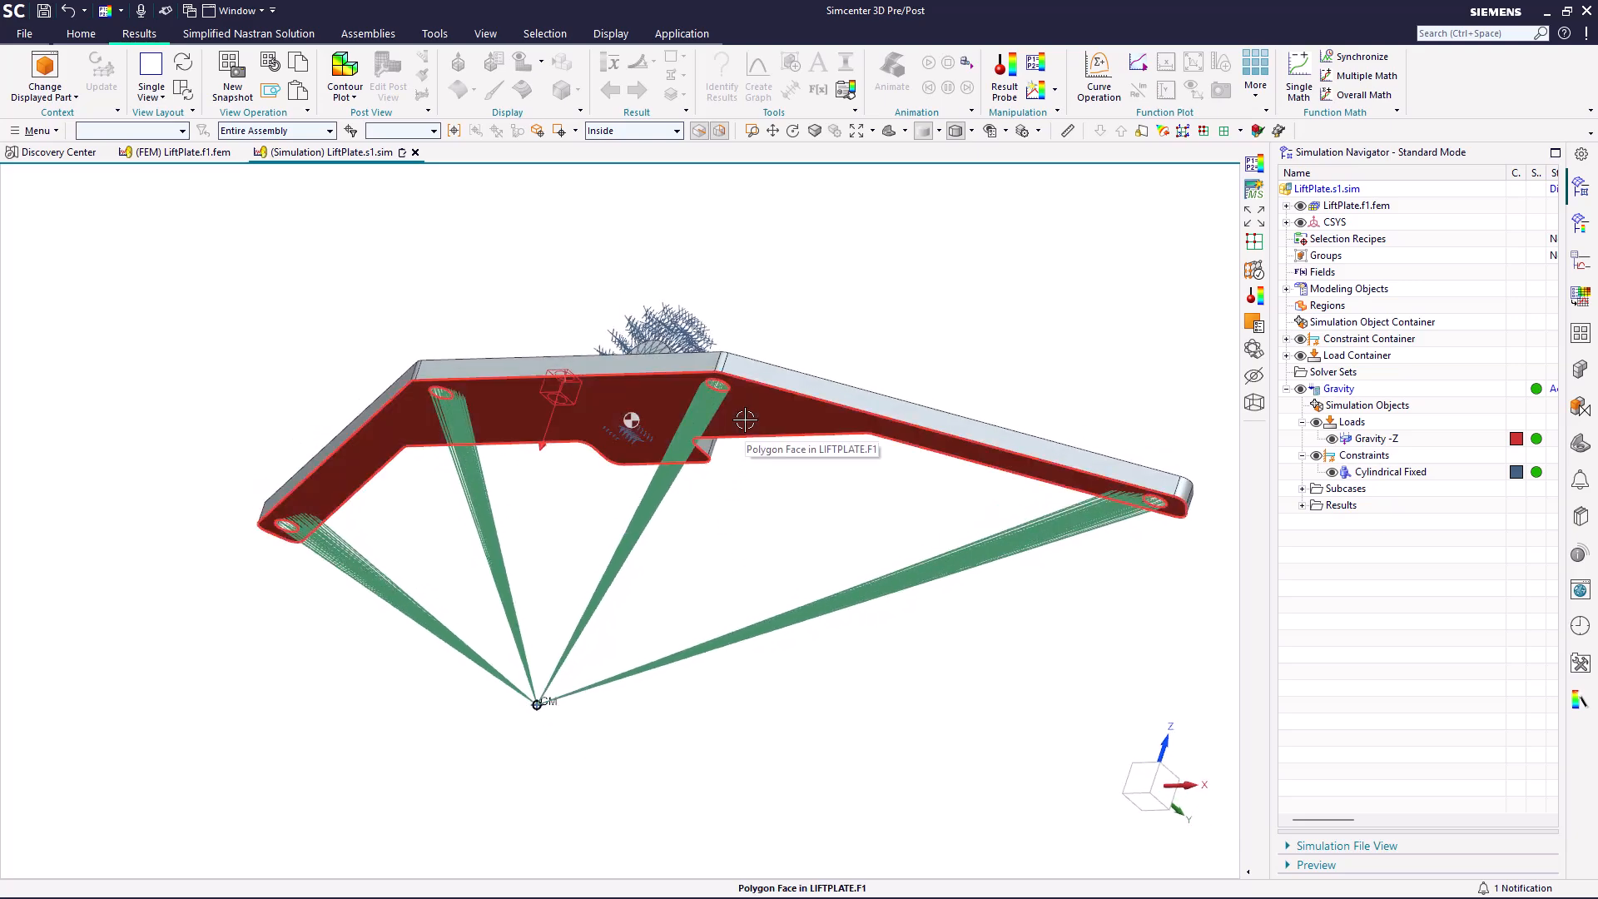
middle_click_drag(914, 692, 903, 696)
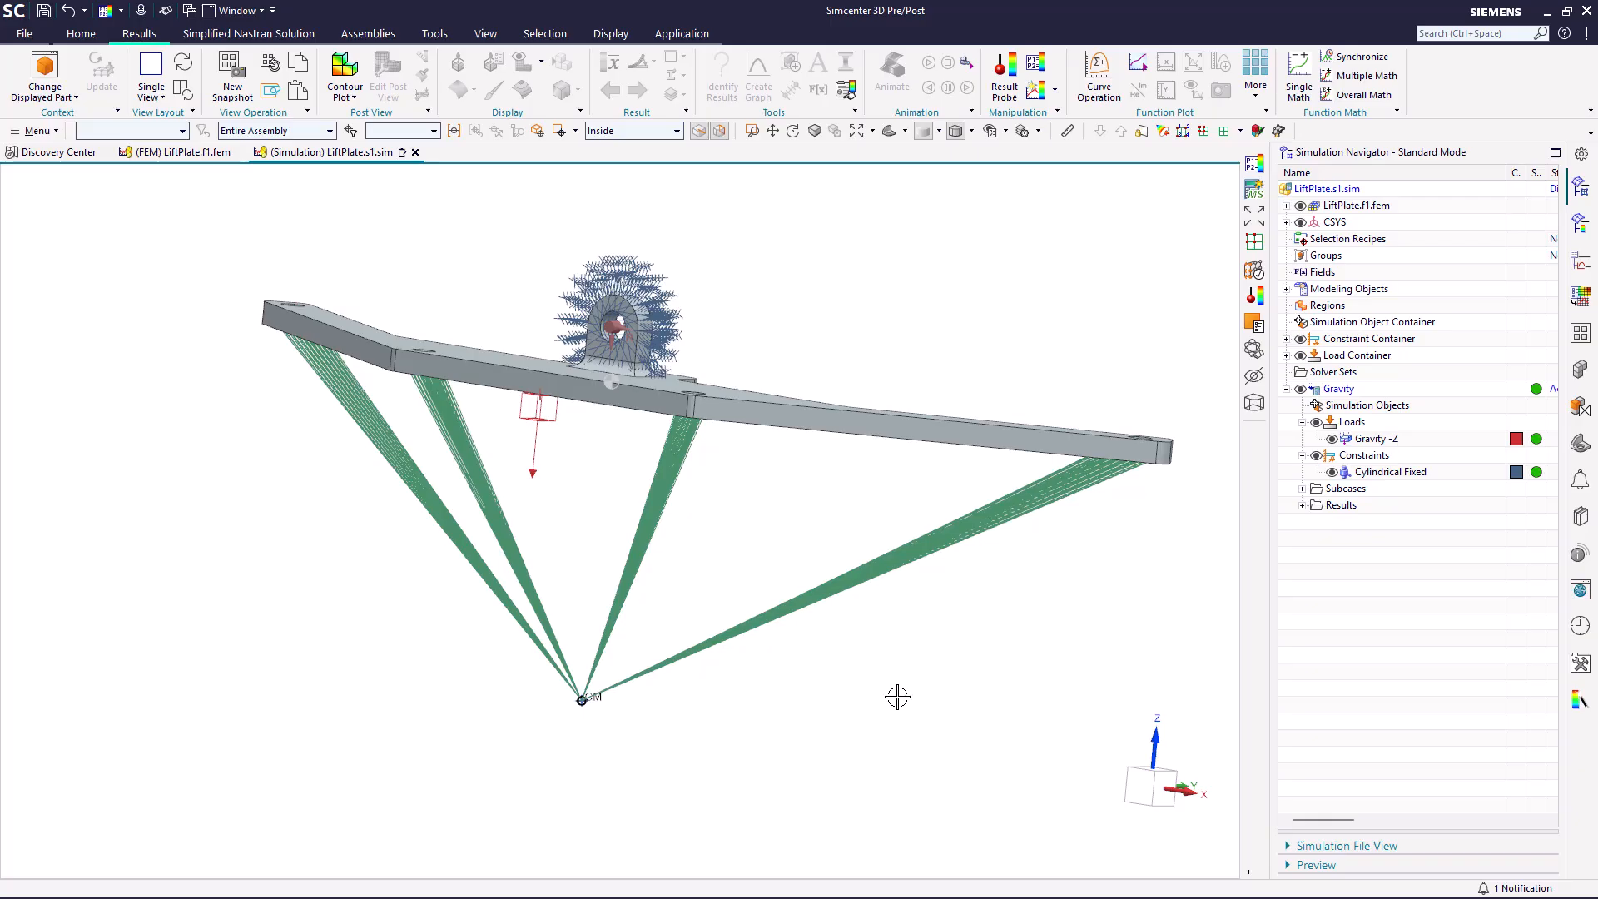
mouse_move(717, 563)
middle_mouse_down()
mouse_move(734, 539)
mouse_move(1235, 596)
mouse_move(1347, 481)
middle_mouse_up()
middle_click_drag(997, 592, 1220, 485)
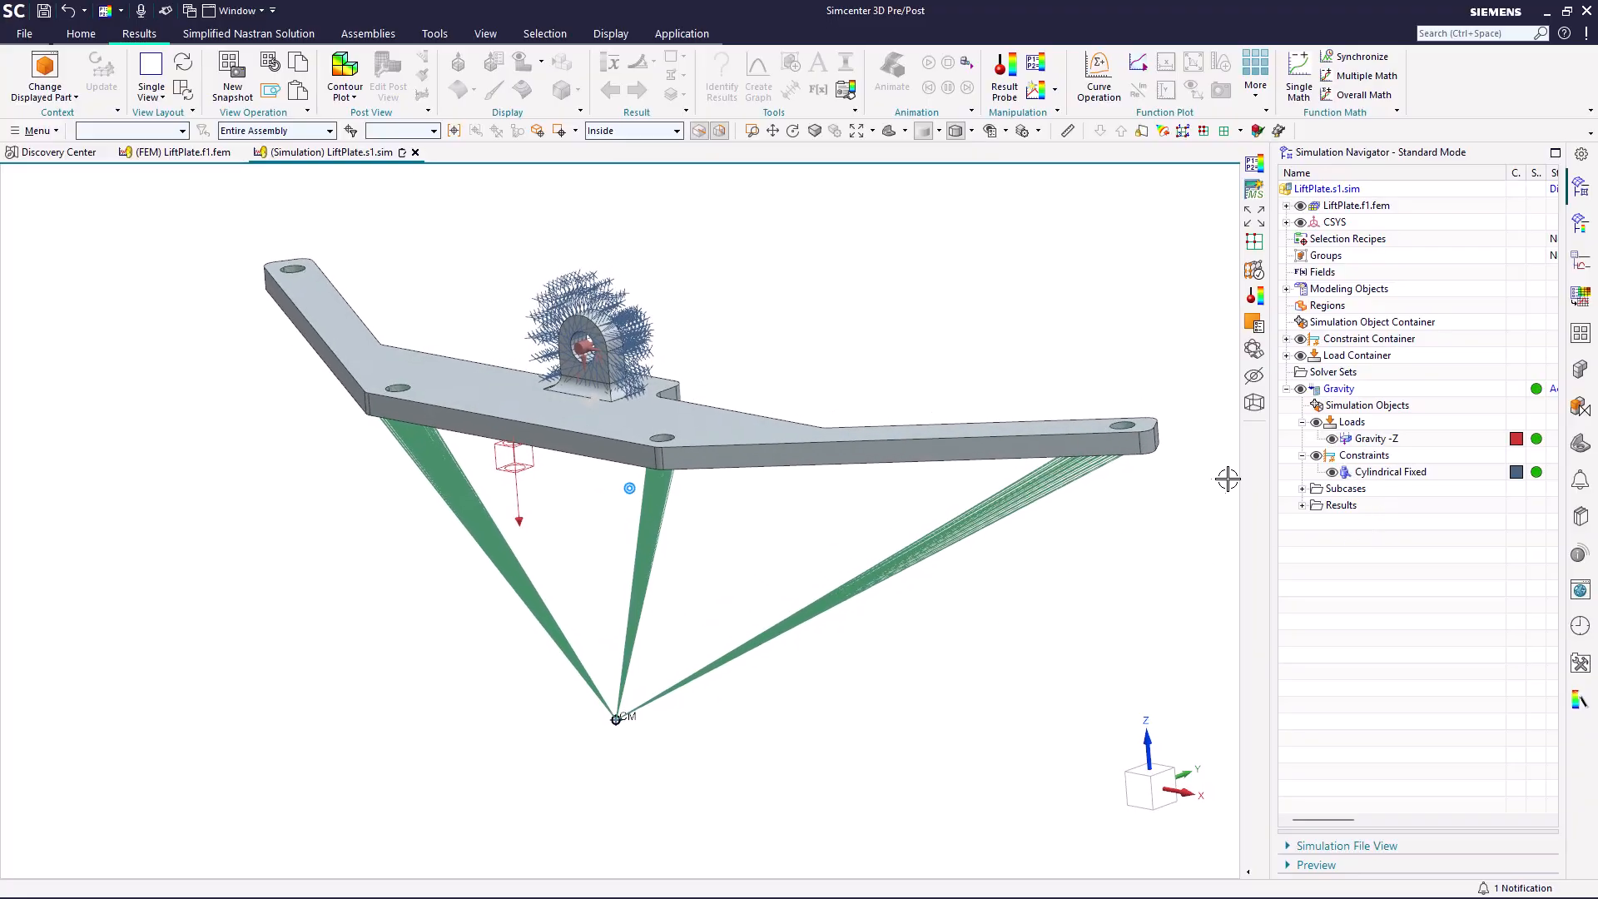
left_click(1288, 206)
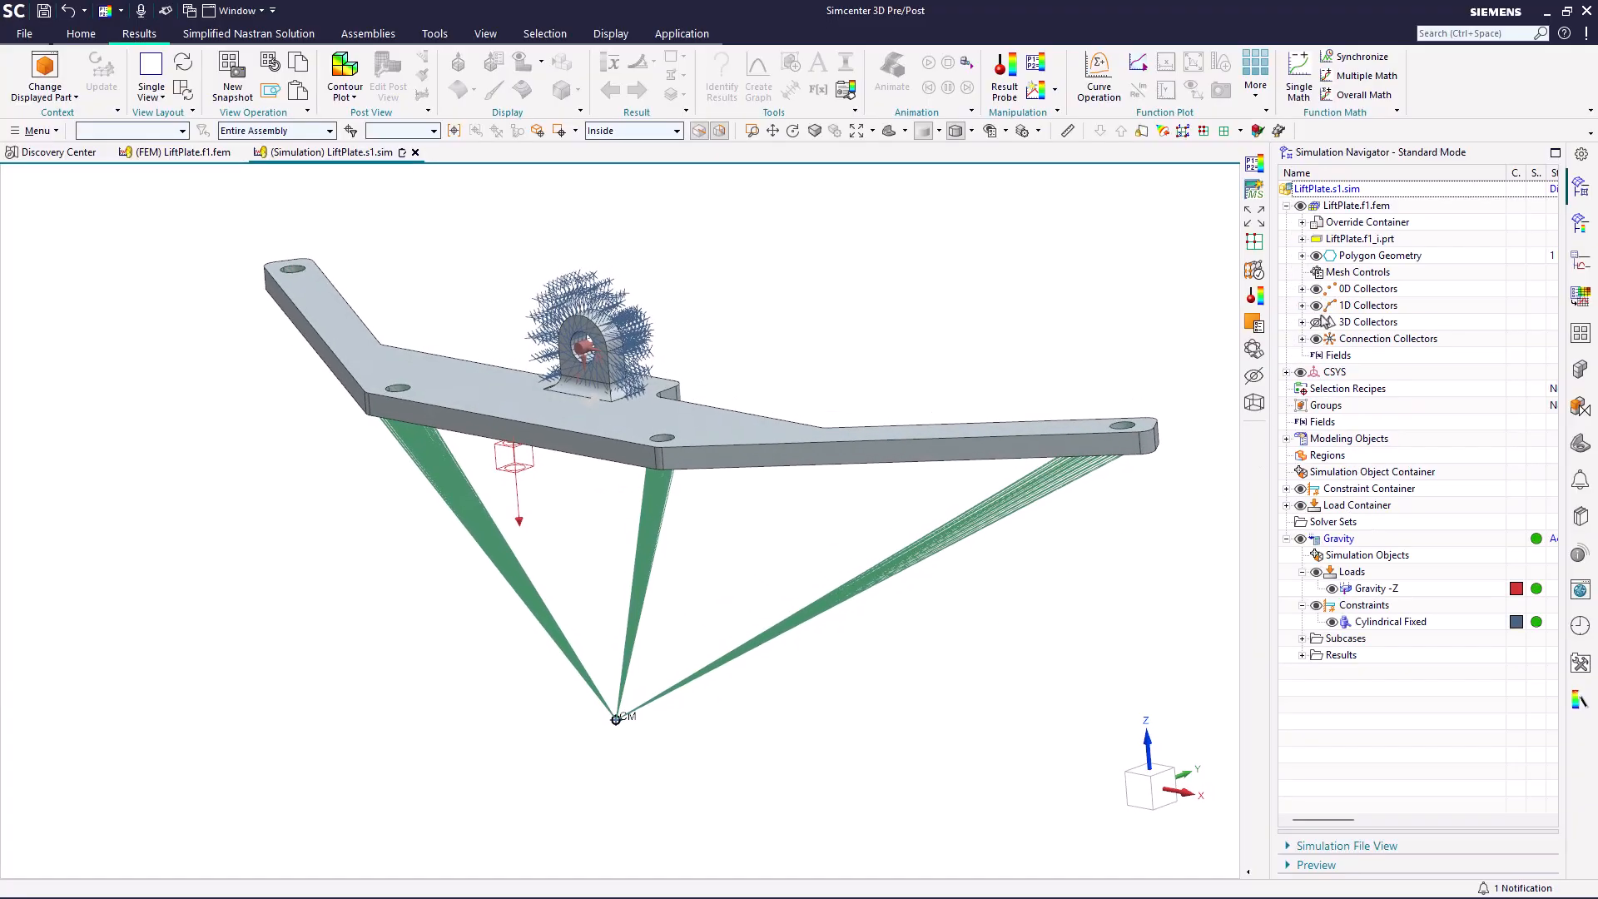
left_click(1316, 323)
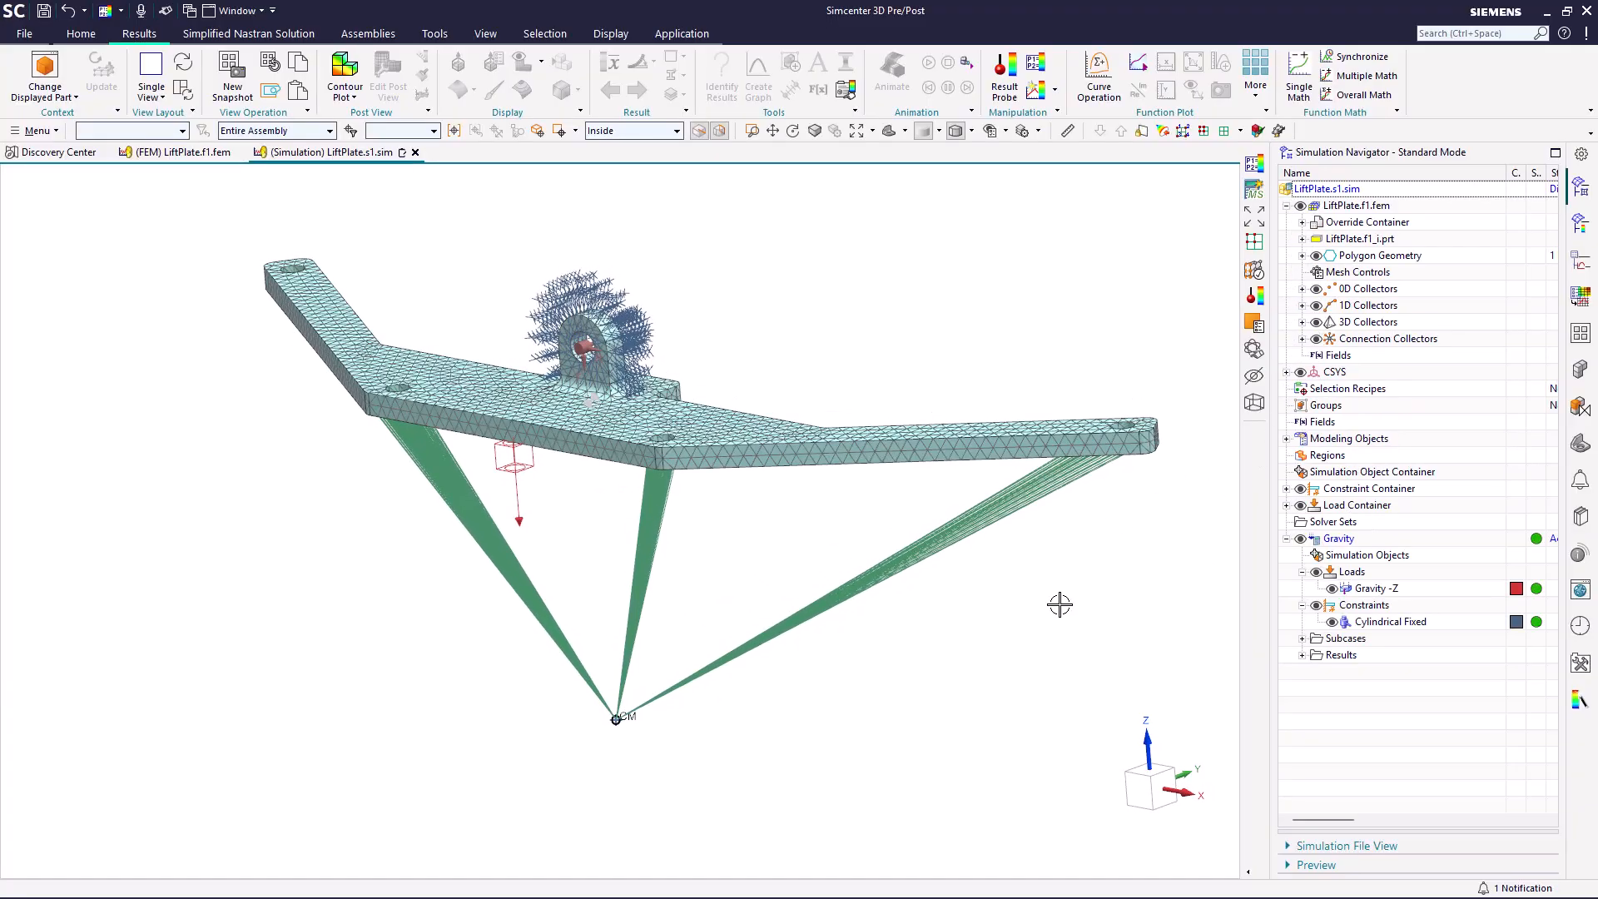
left_click(1317, 323)
middle_click_drag(1136, 606, 995, 568)
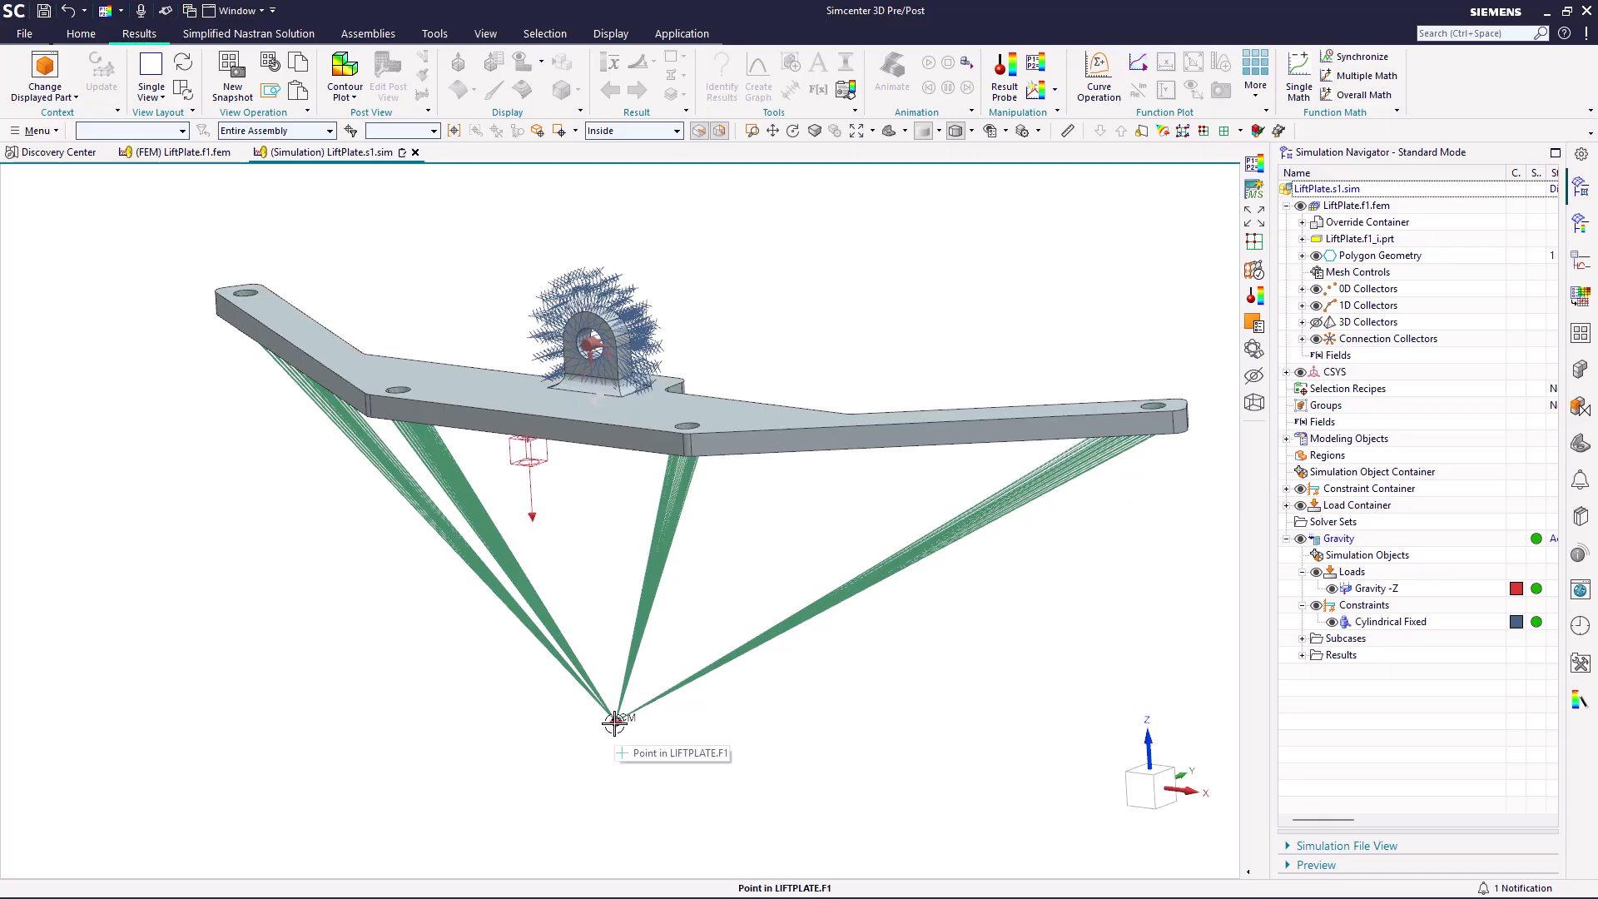
Step: Plot the nodal displacement magnitude of the Gravity solution and play its deformation animation, stopping it after viewing
mouse_move(760, 738)
middle_mouse_down()
mouse_move(744, 742)
mouse_move(788, 609)
middle_mouse_up()
middle_click_drag(713, 382, 656, 414)
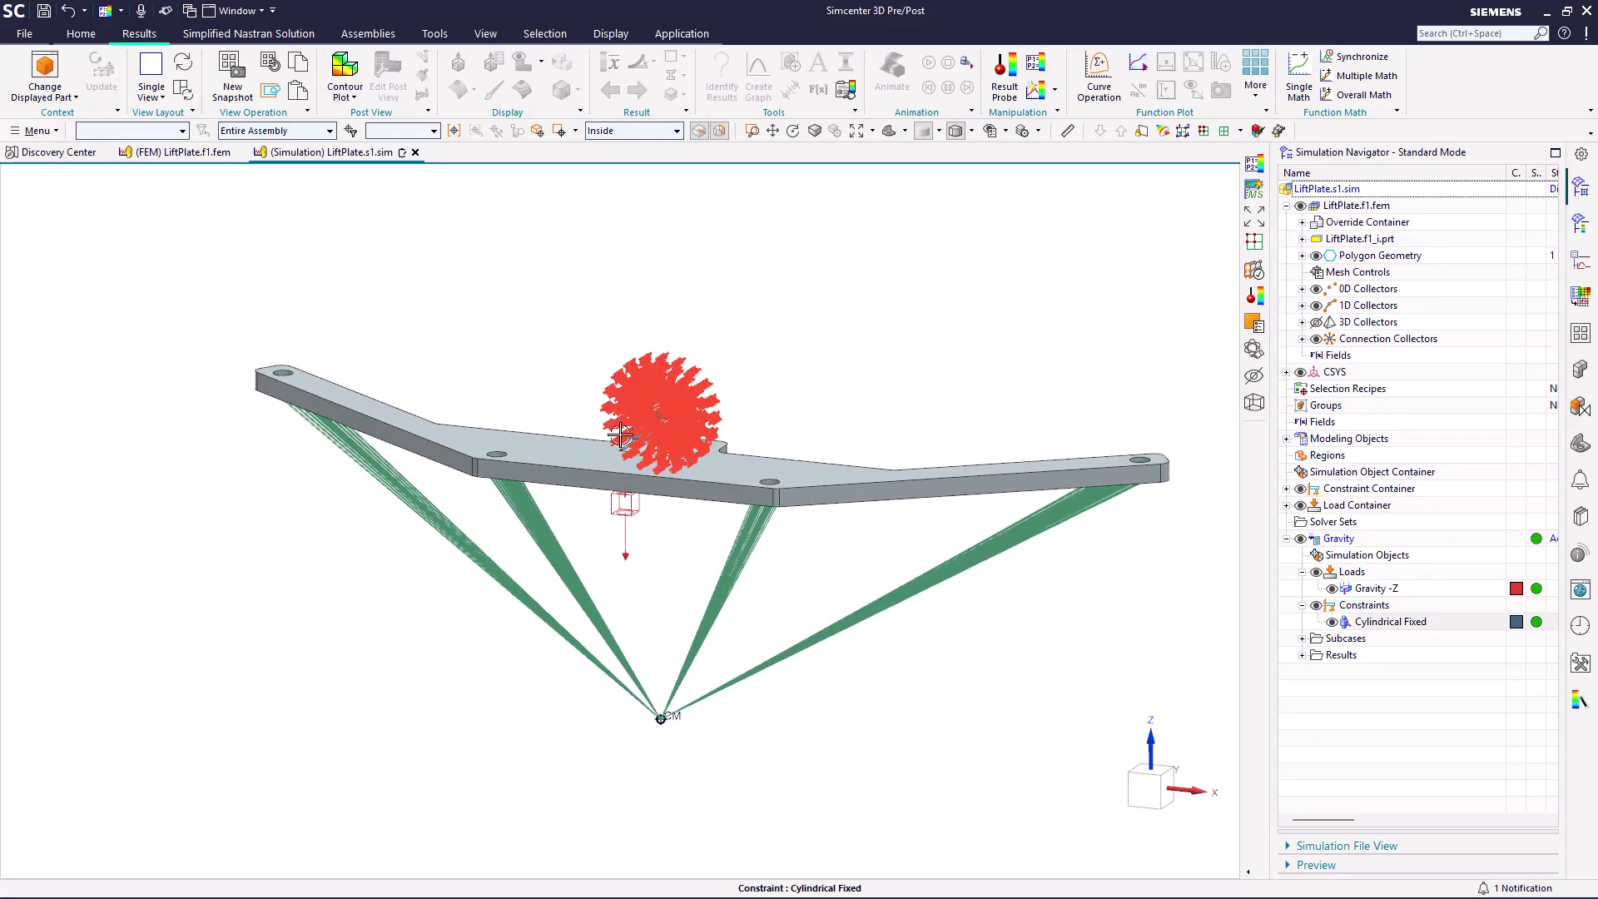
scroll(832, 309, "up", 3)
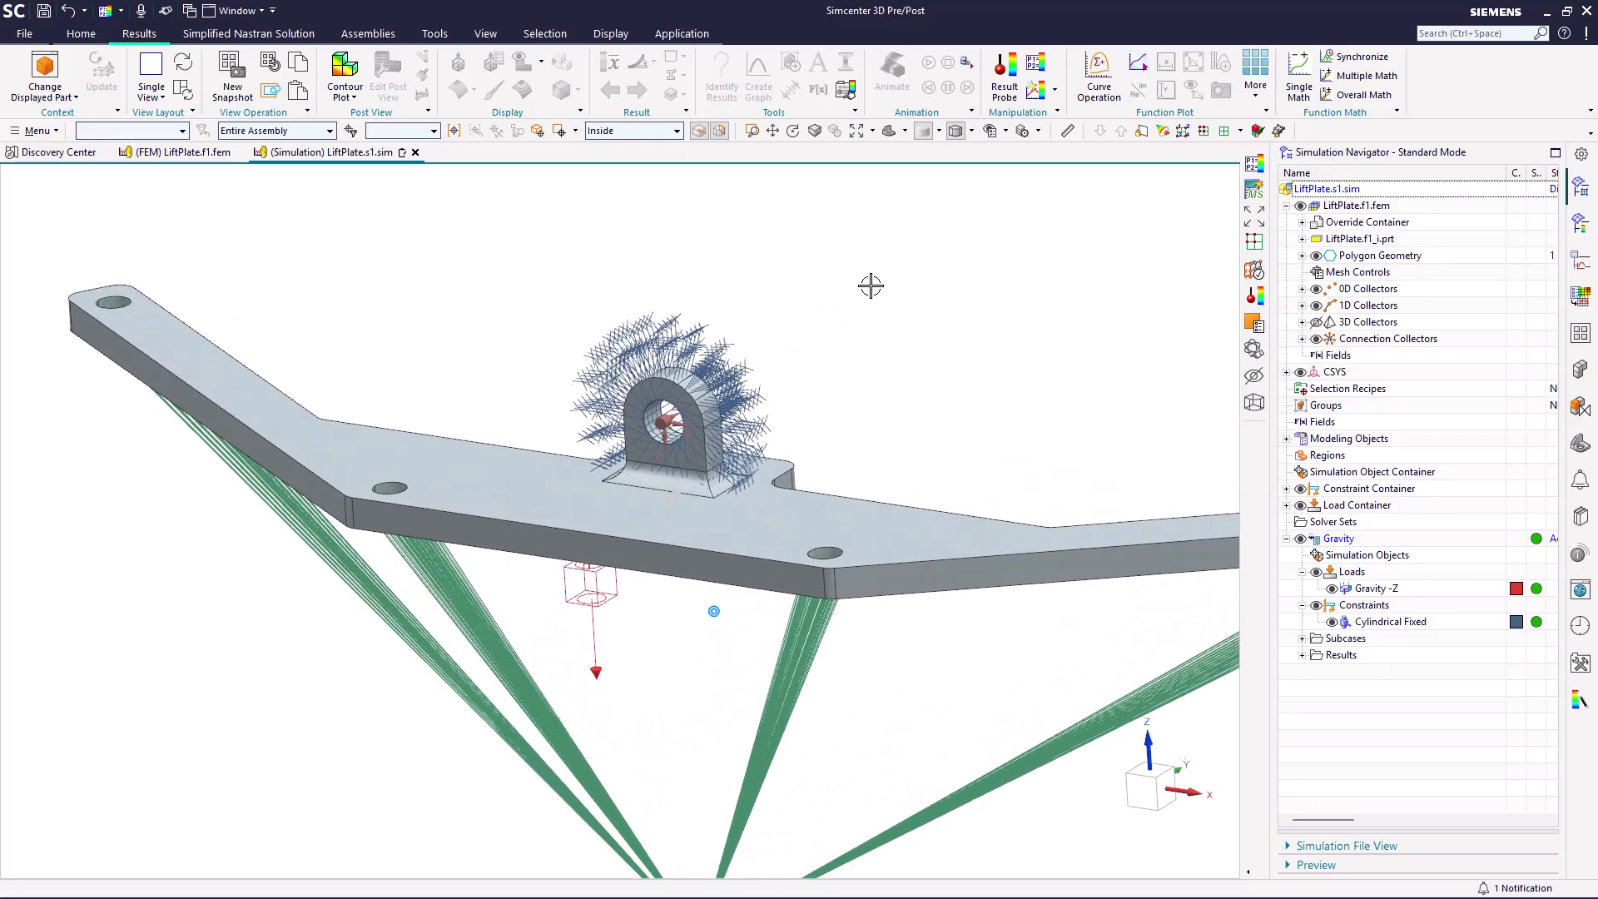
scroll(871, 286, "down", 6)
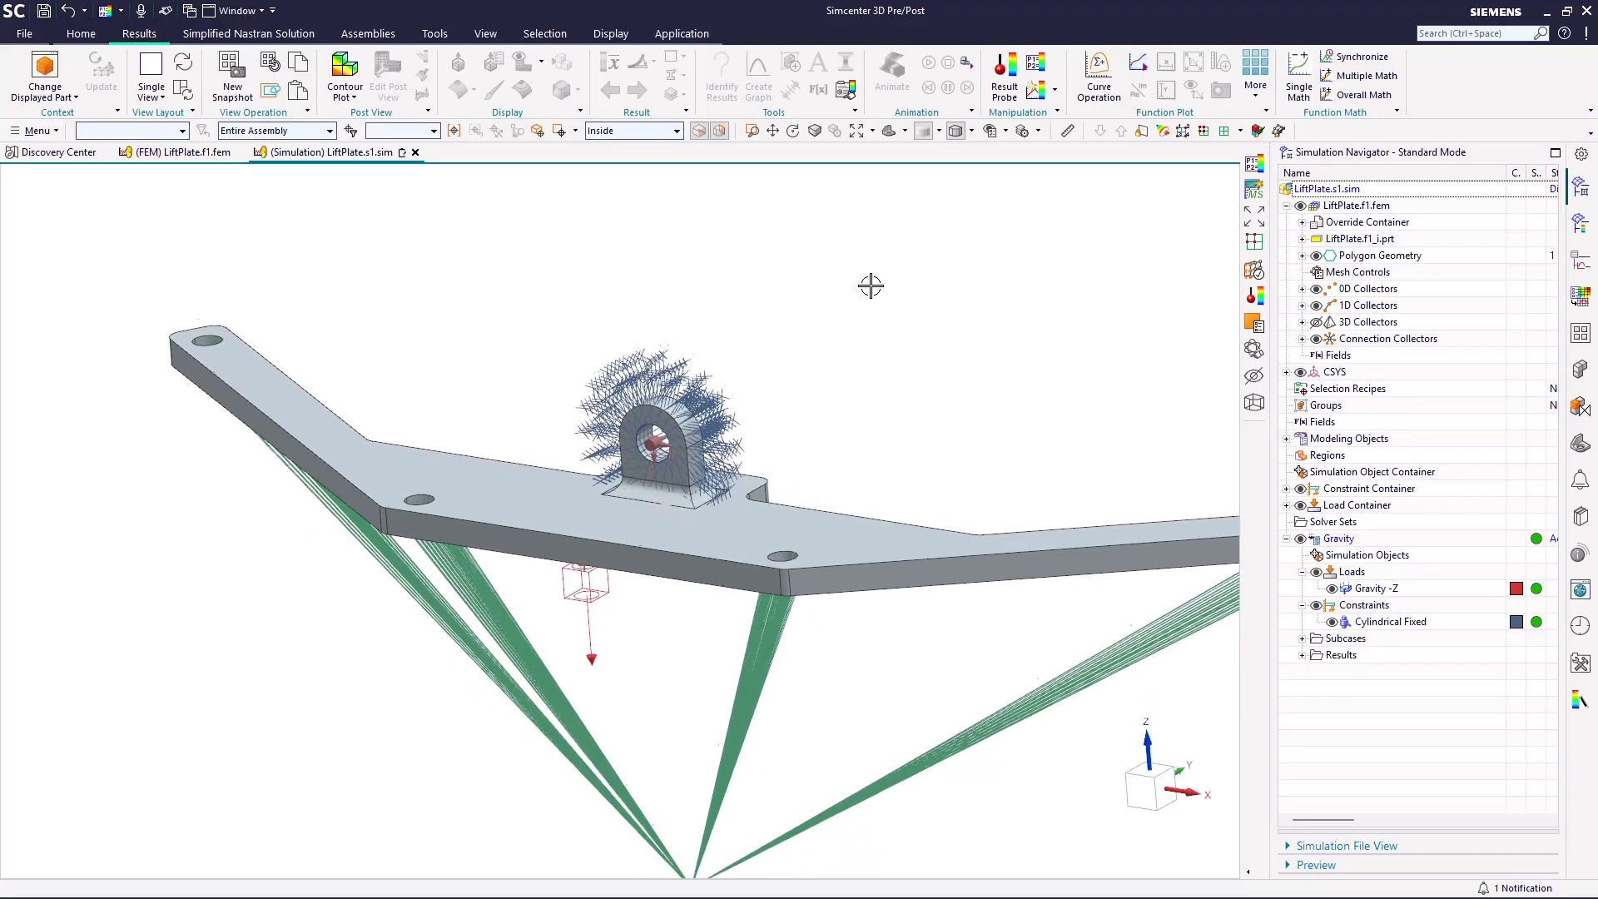
scroll(871, 286, "up", 1)
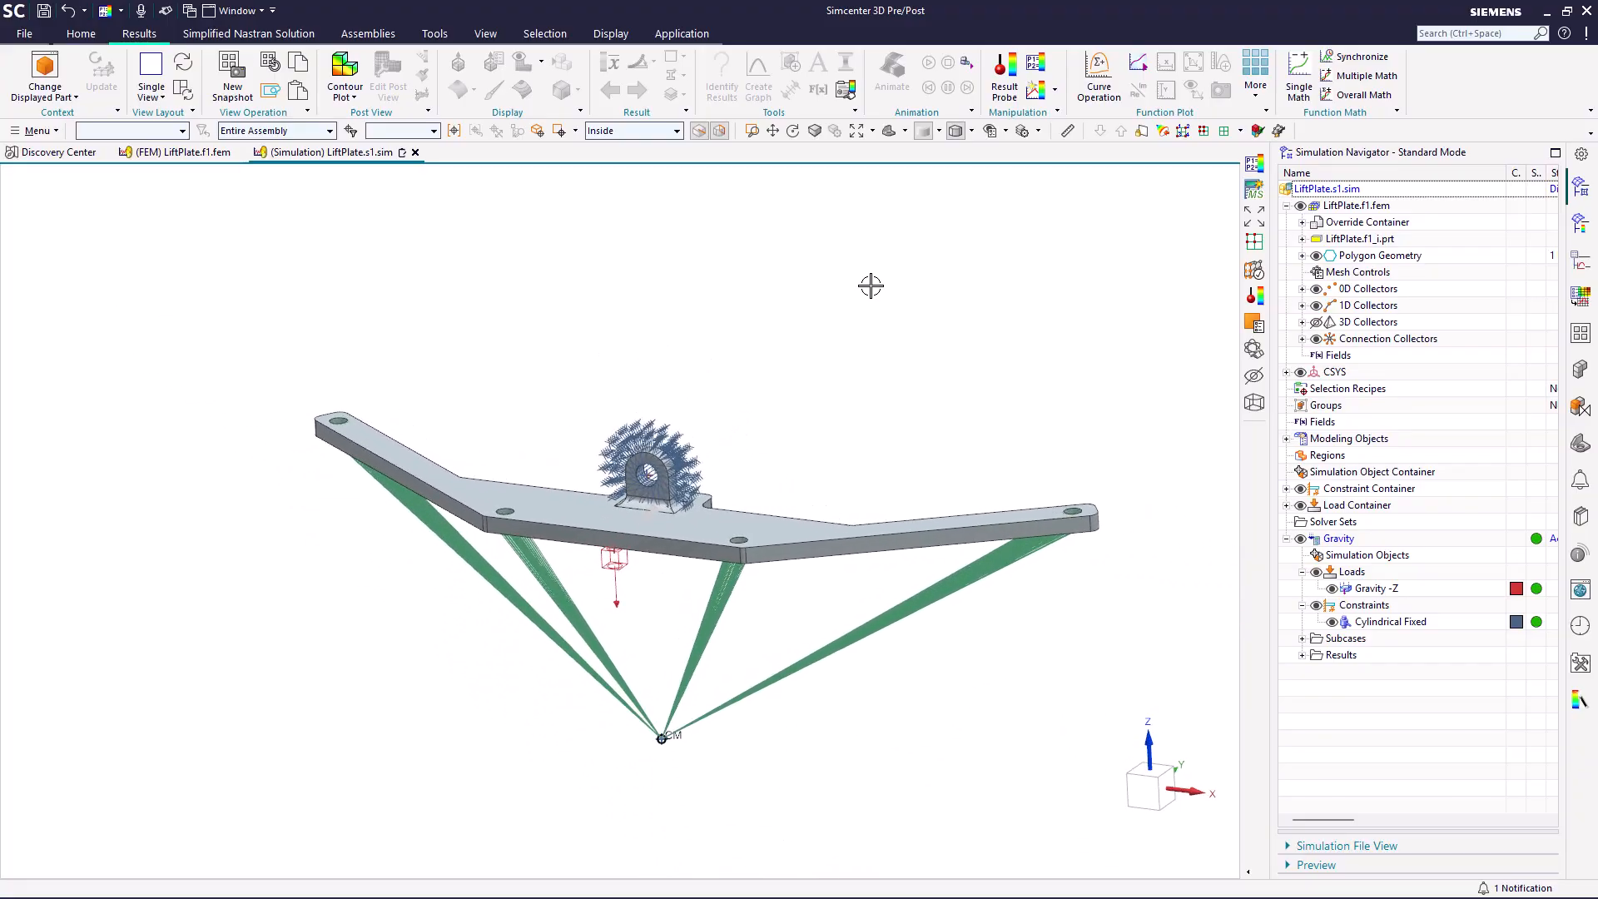
middle_click_drag(871, 286, 832, 282)
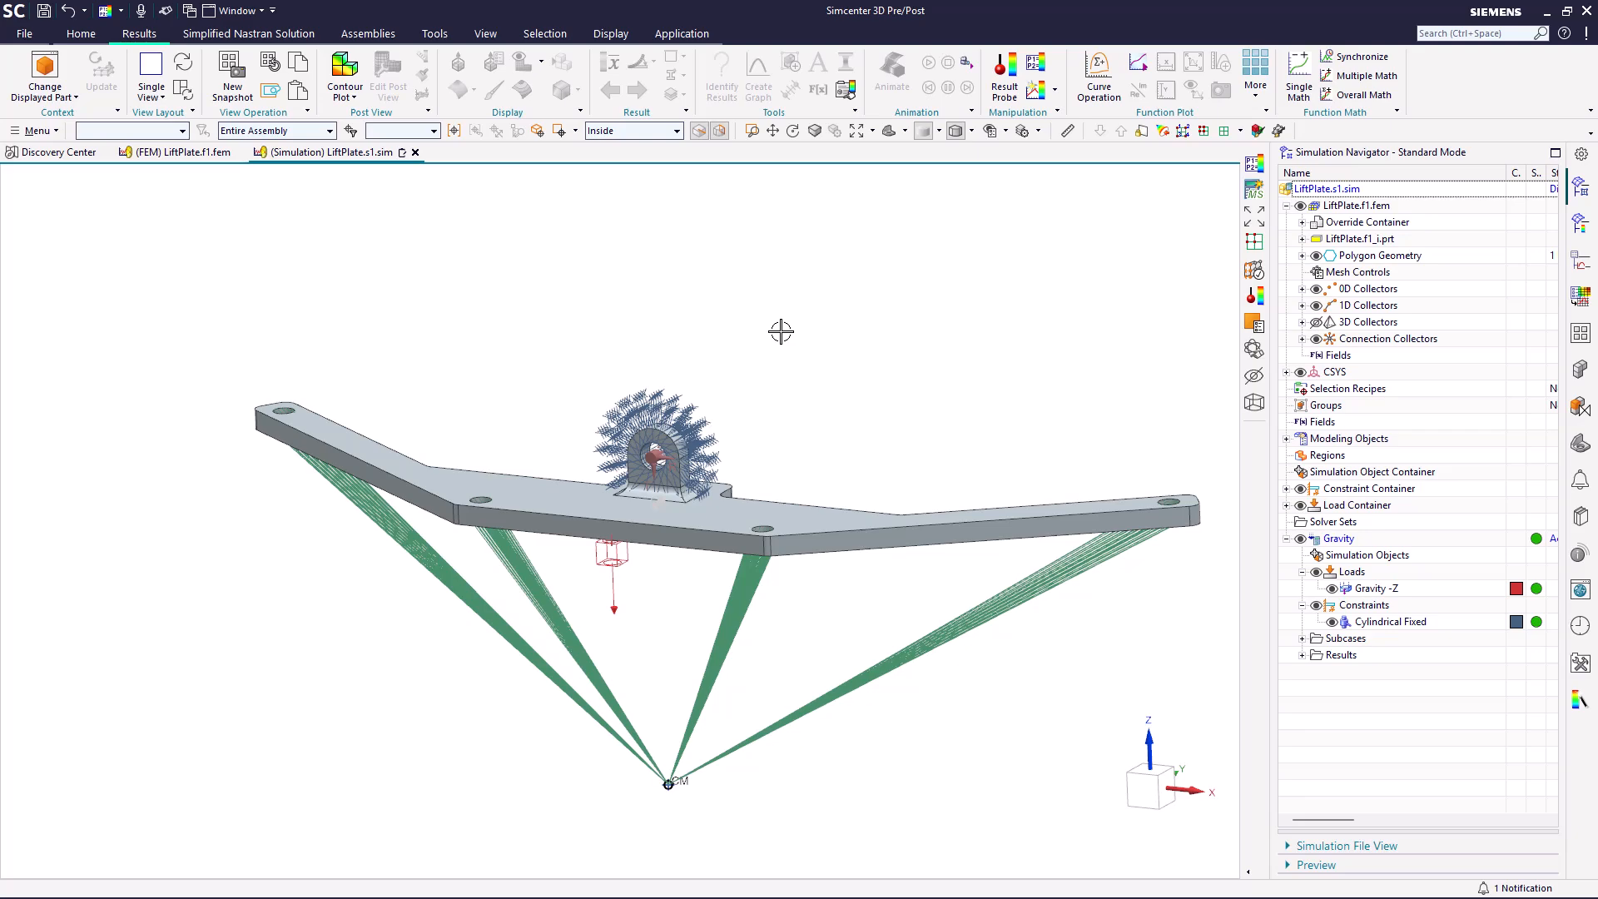
left_click(1581, 224)
right_click(1381, 307)
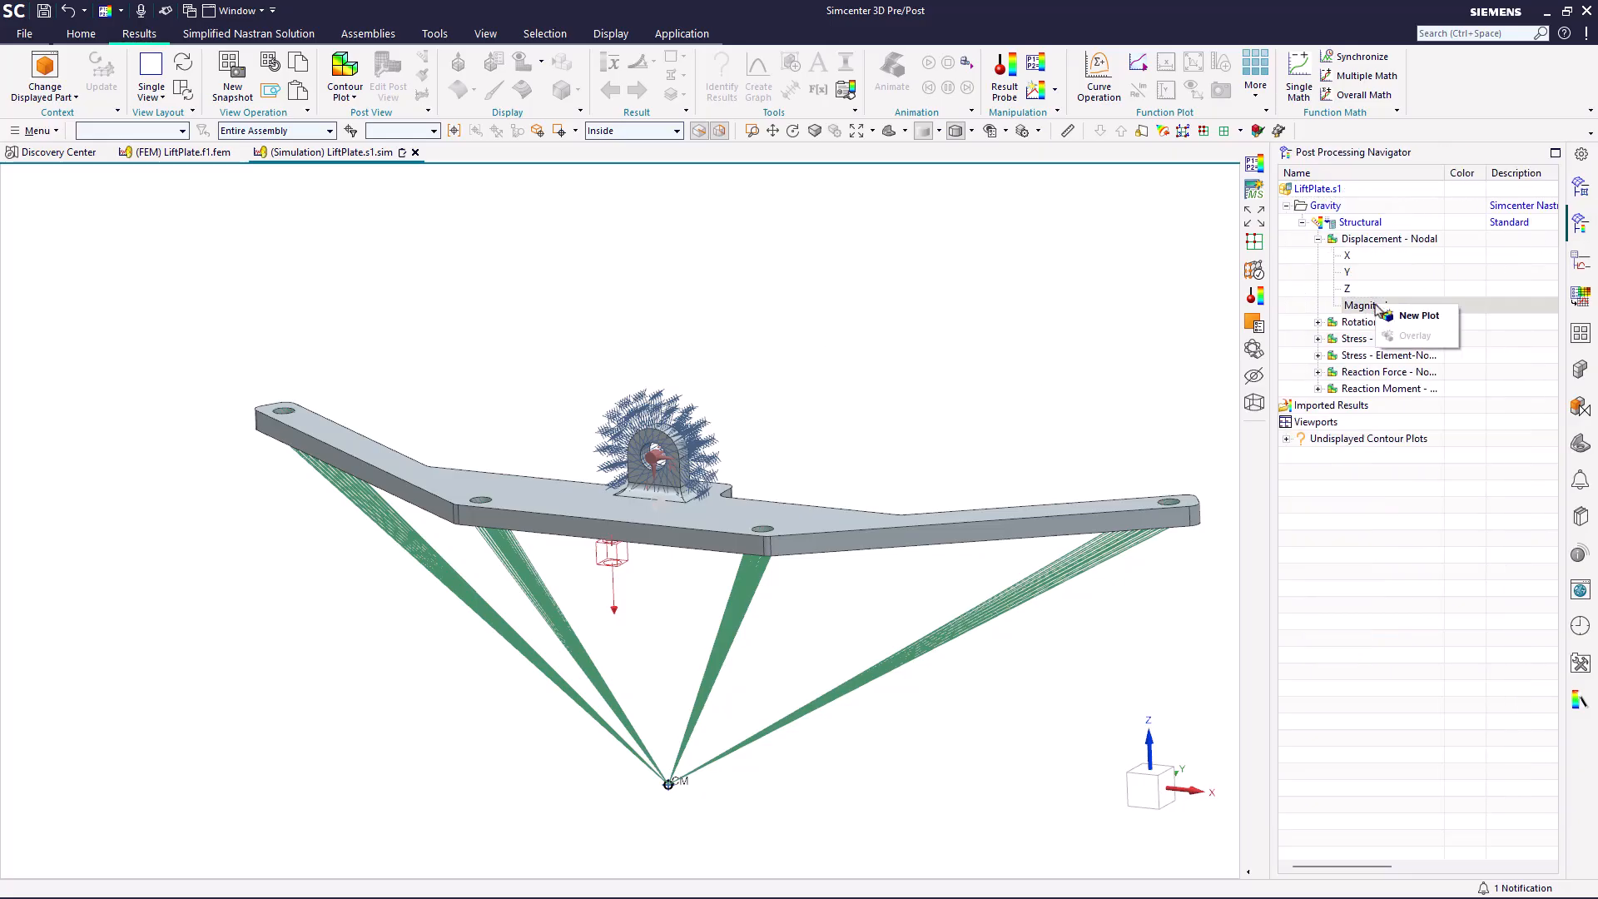
left_click(1417, 315)
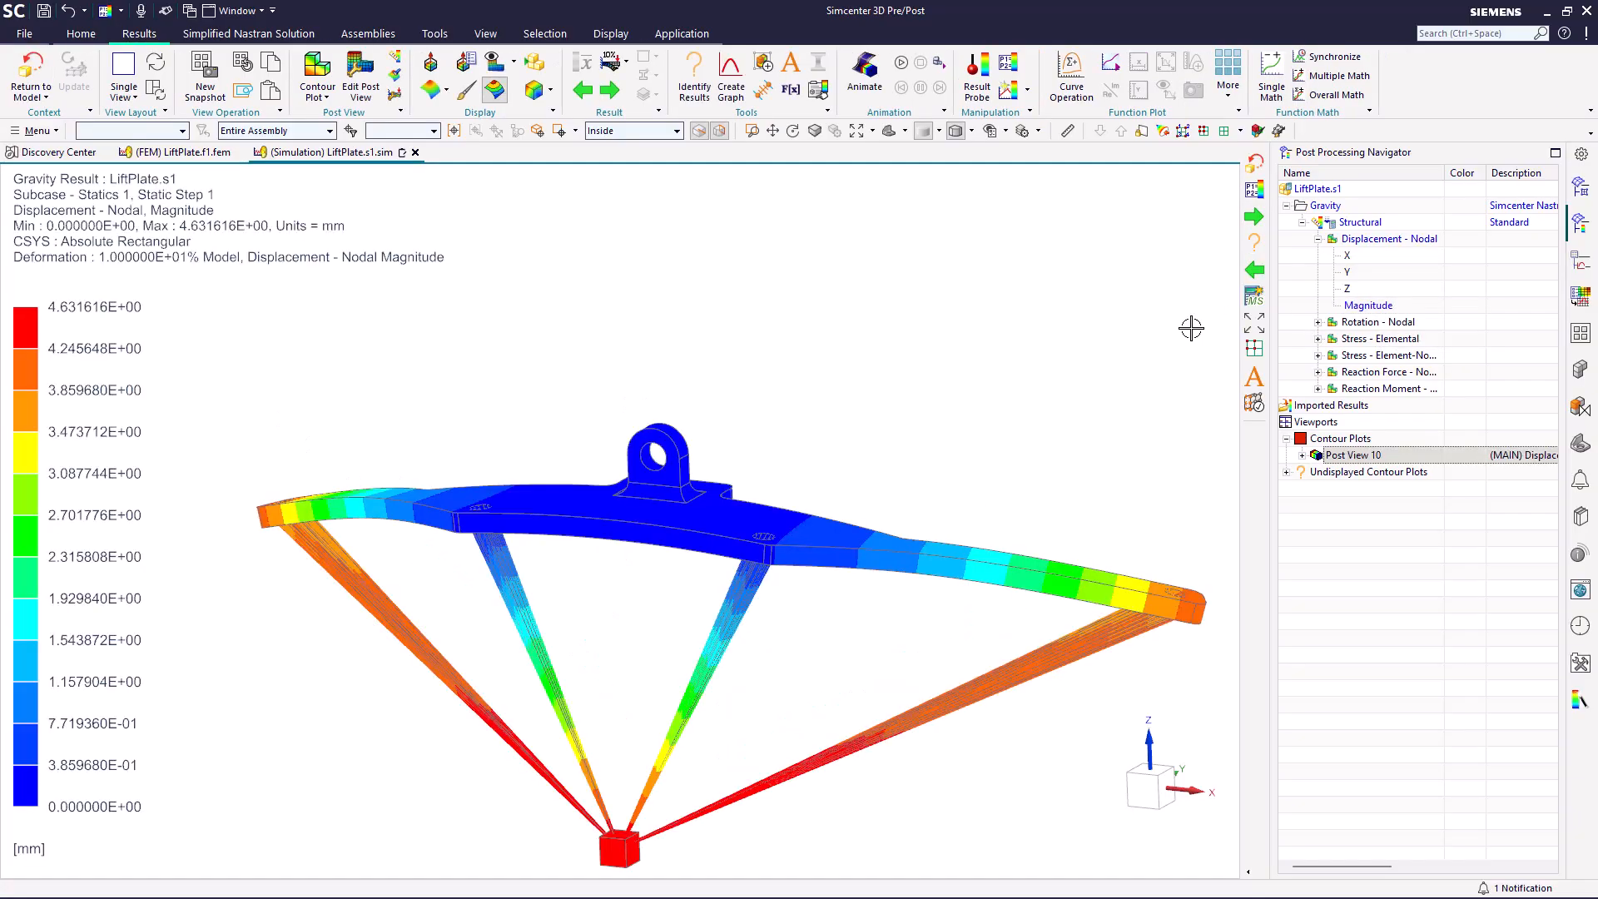
left_click(901, 63)
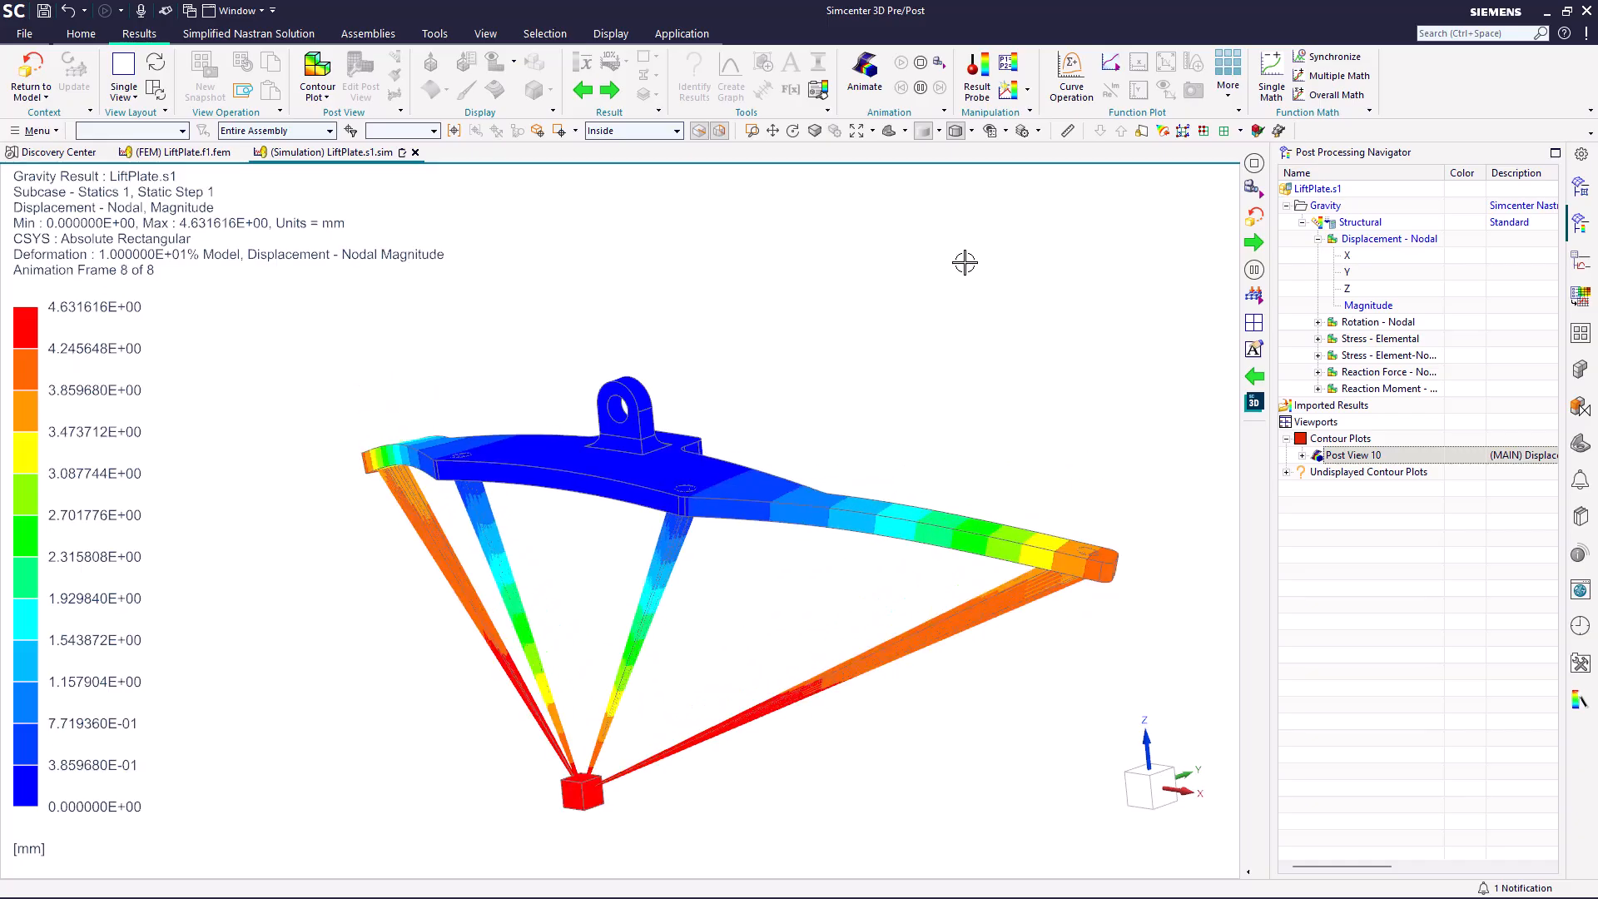
left_click(920, 67)
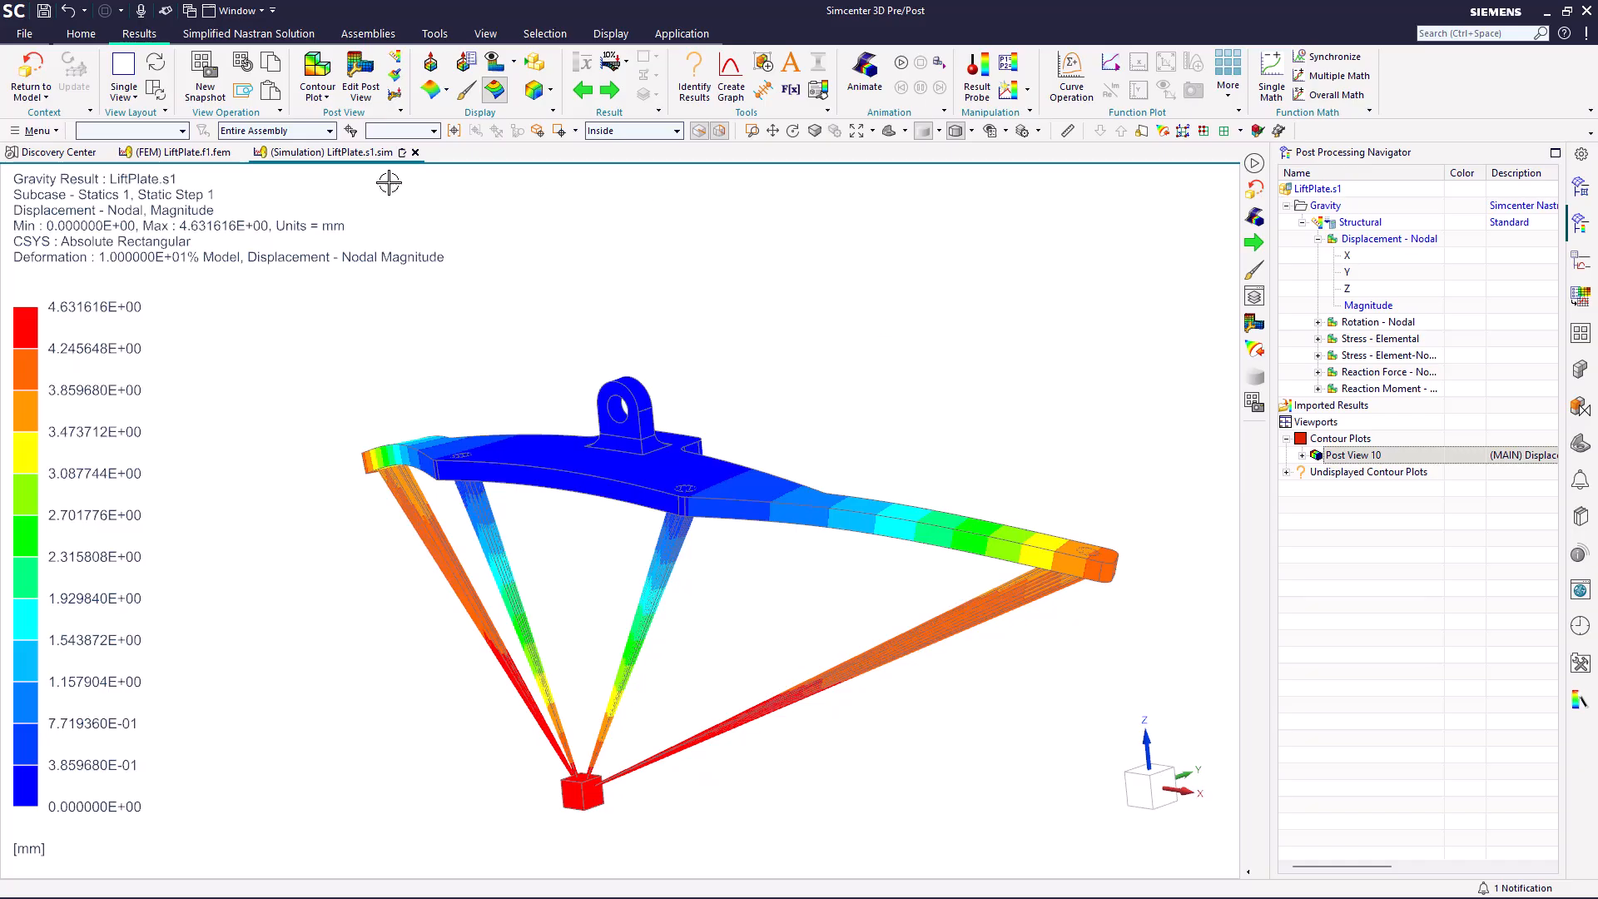
Step: Return to the model and review the acceleration and direction settings of the Gravity -Z load without editing them
left_click(30, 71)
key("ctrl+alt+f")
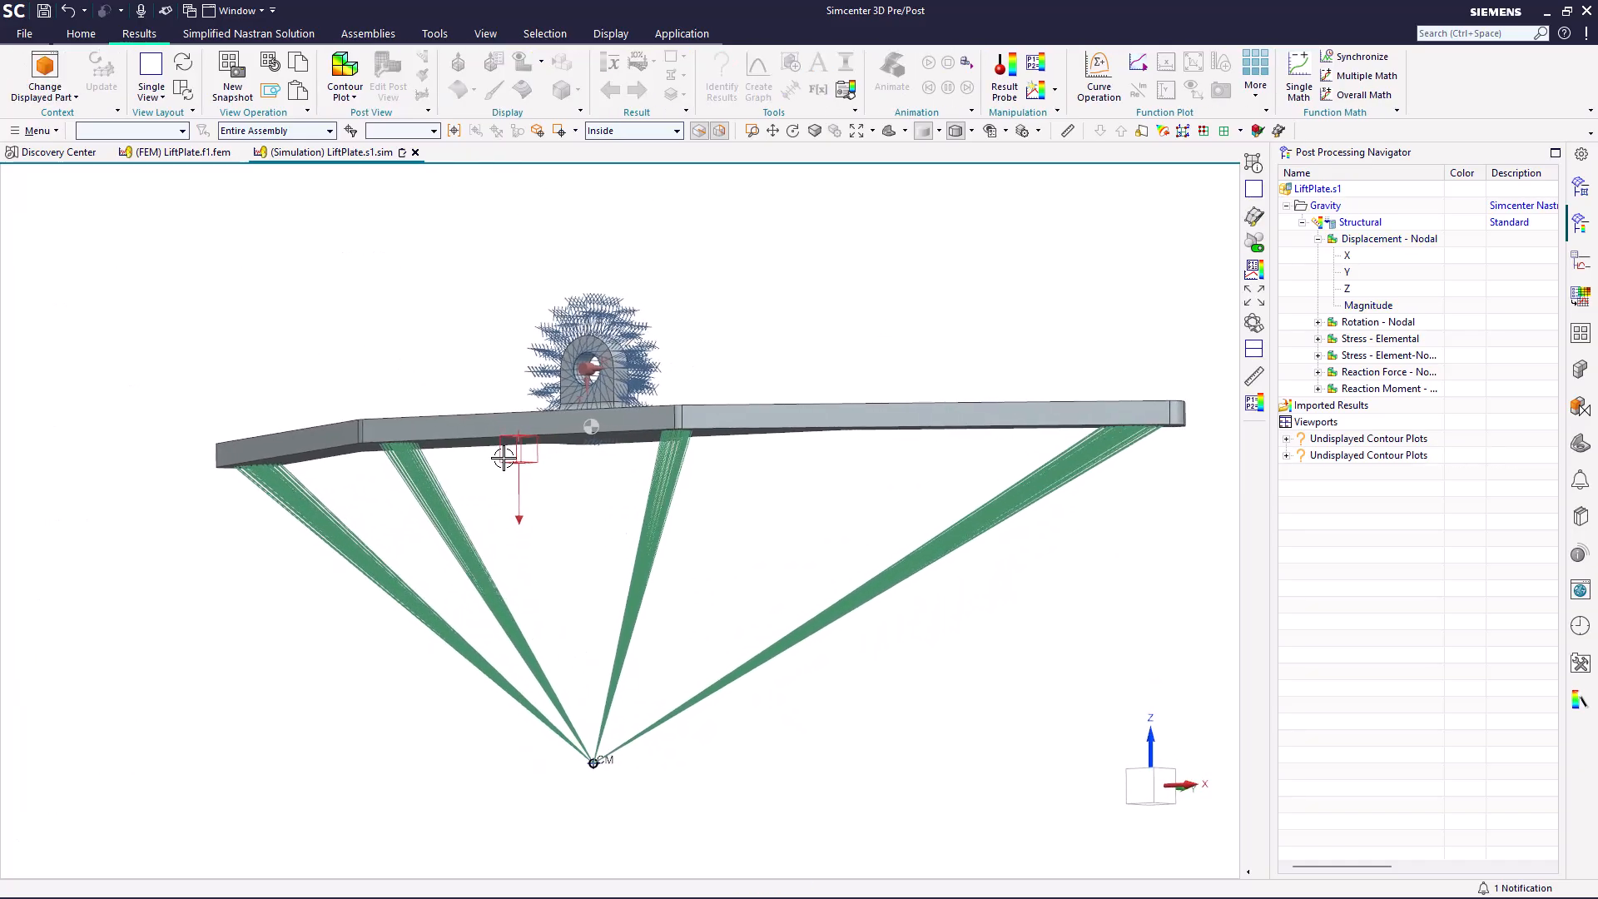
right_click(512, 455)
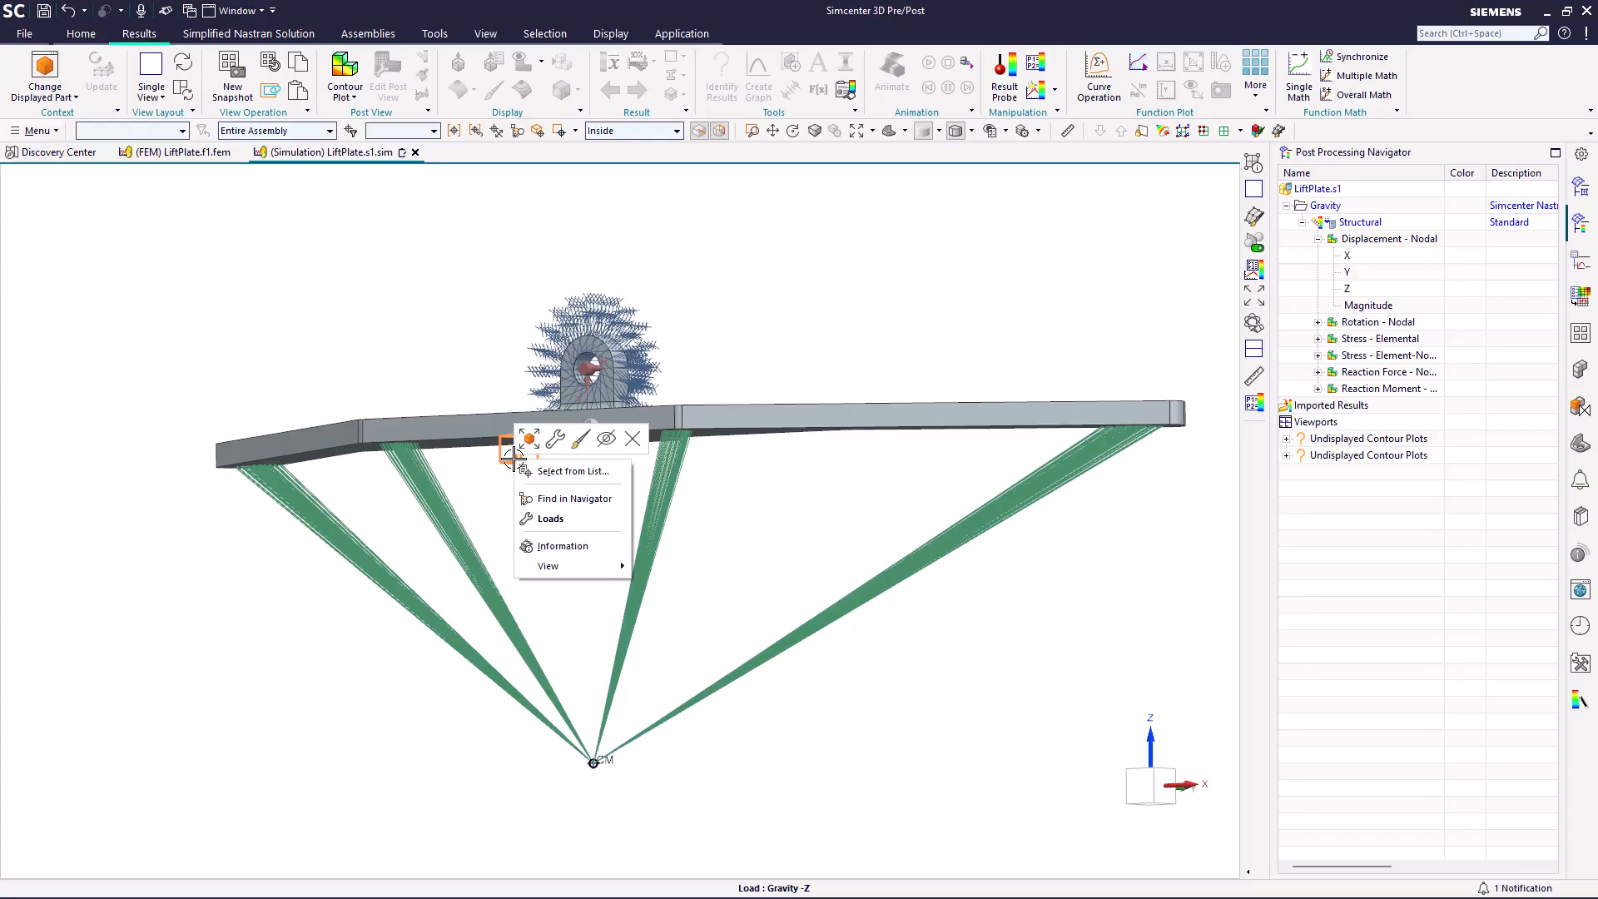
left_click(555, 439)
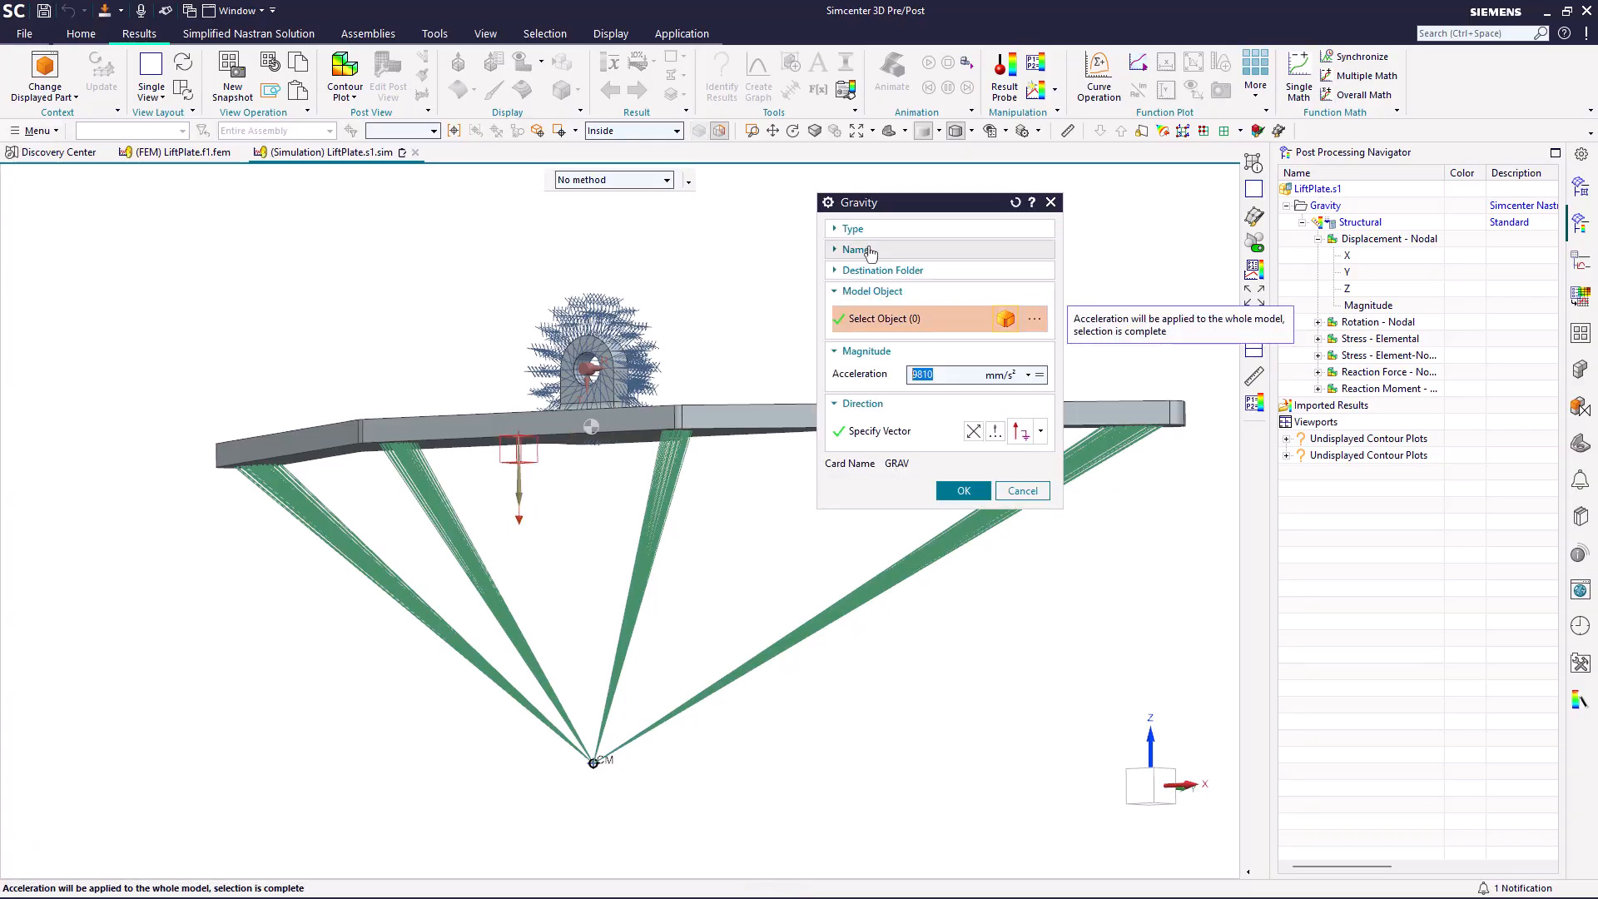
left_click(1021, 492)
key("F8")
Step: Create a new plot of the nodal Z displacement from the Gravity solution's structural results
middle_click_drag(796, 749, 924, 792)
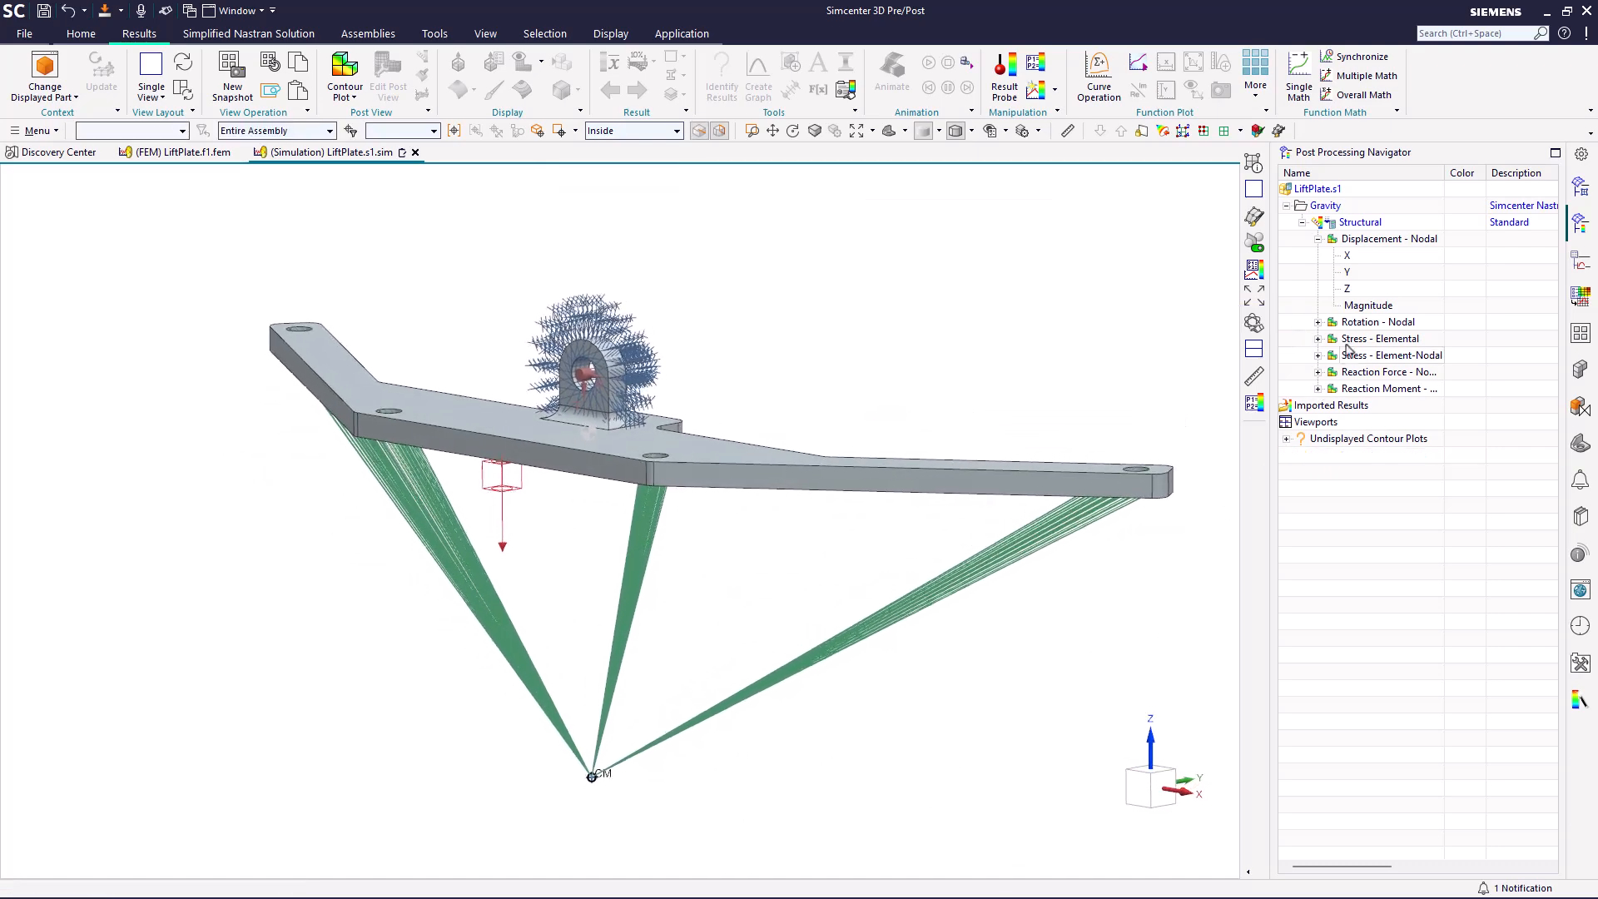
left_click(1352, 292)
right_click(1351, 293)
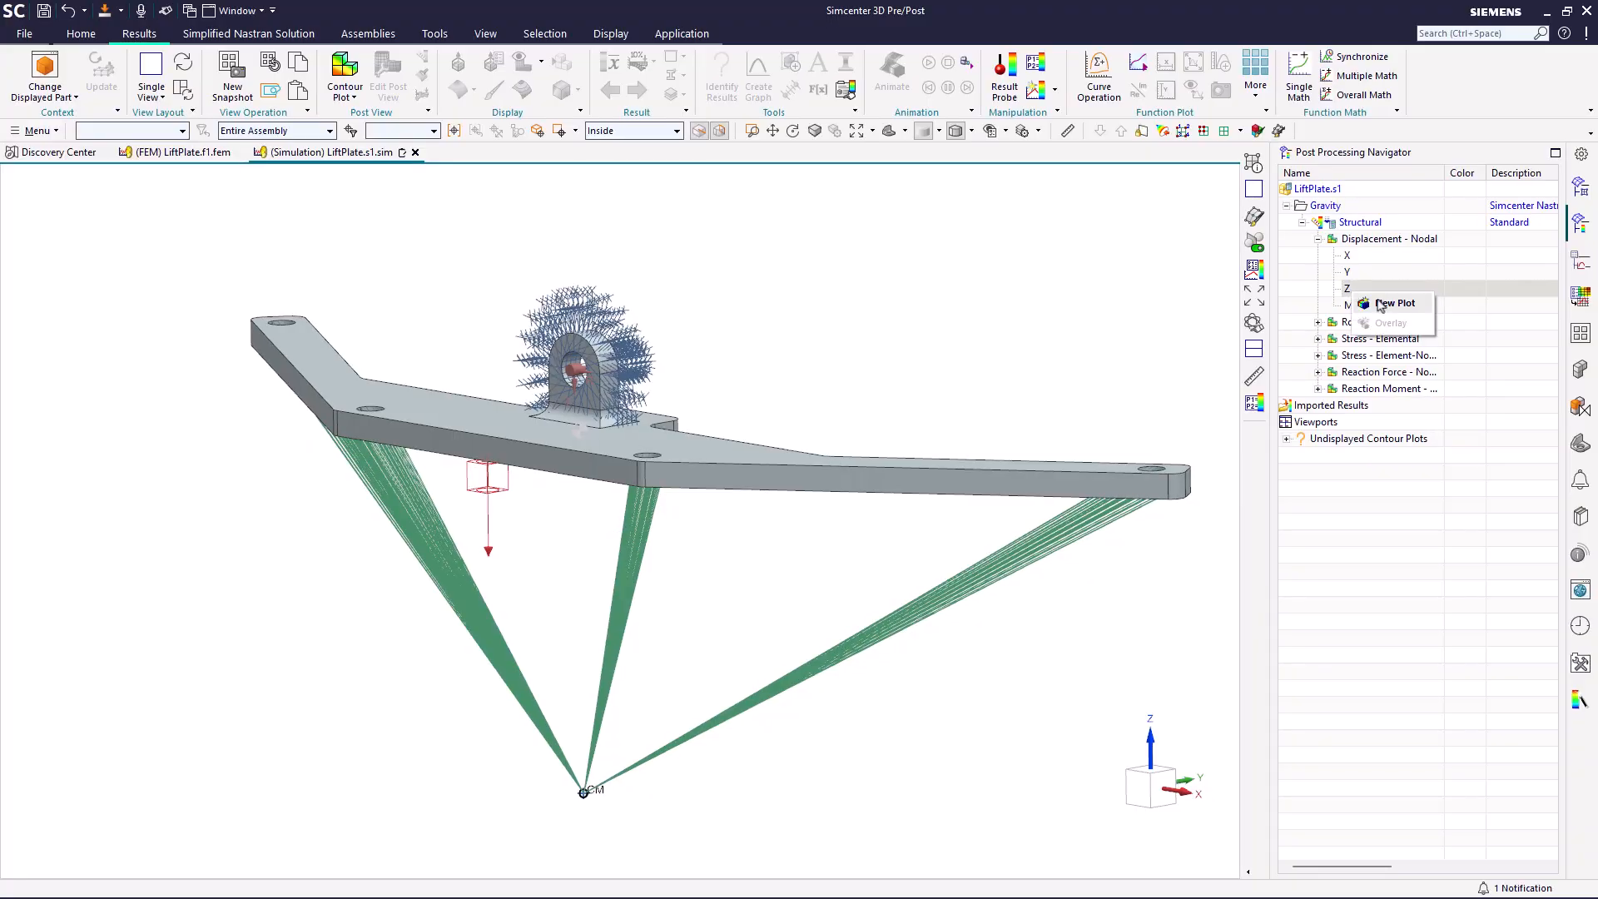
left_click(1386, 305)
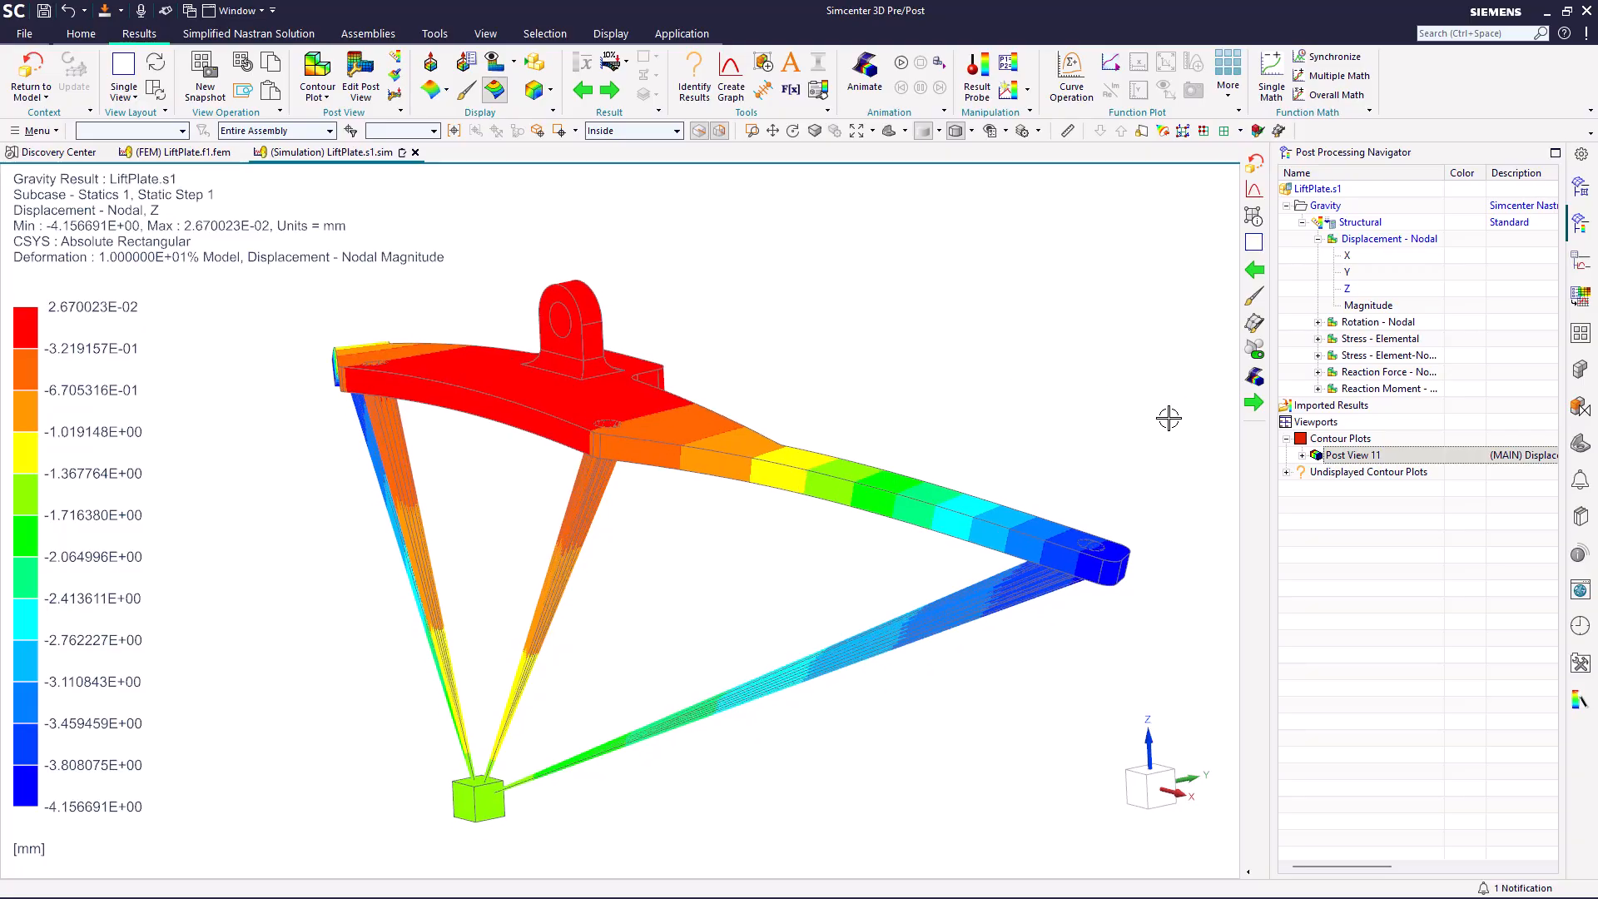
Step: Create a result variable named DispZ from the Z displacement plot, without combination and in Absolute Rectangular coordinates
right_click(1355, 456)
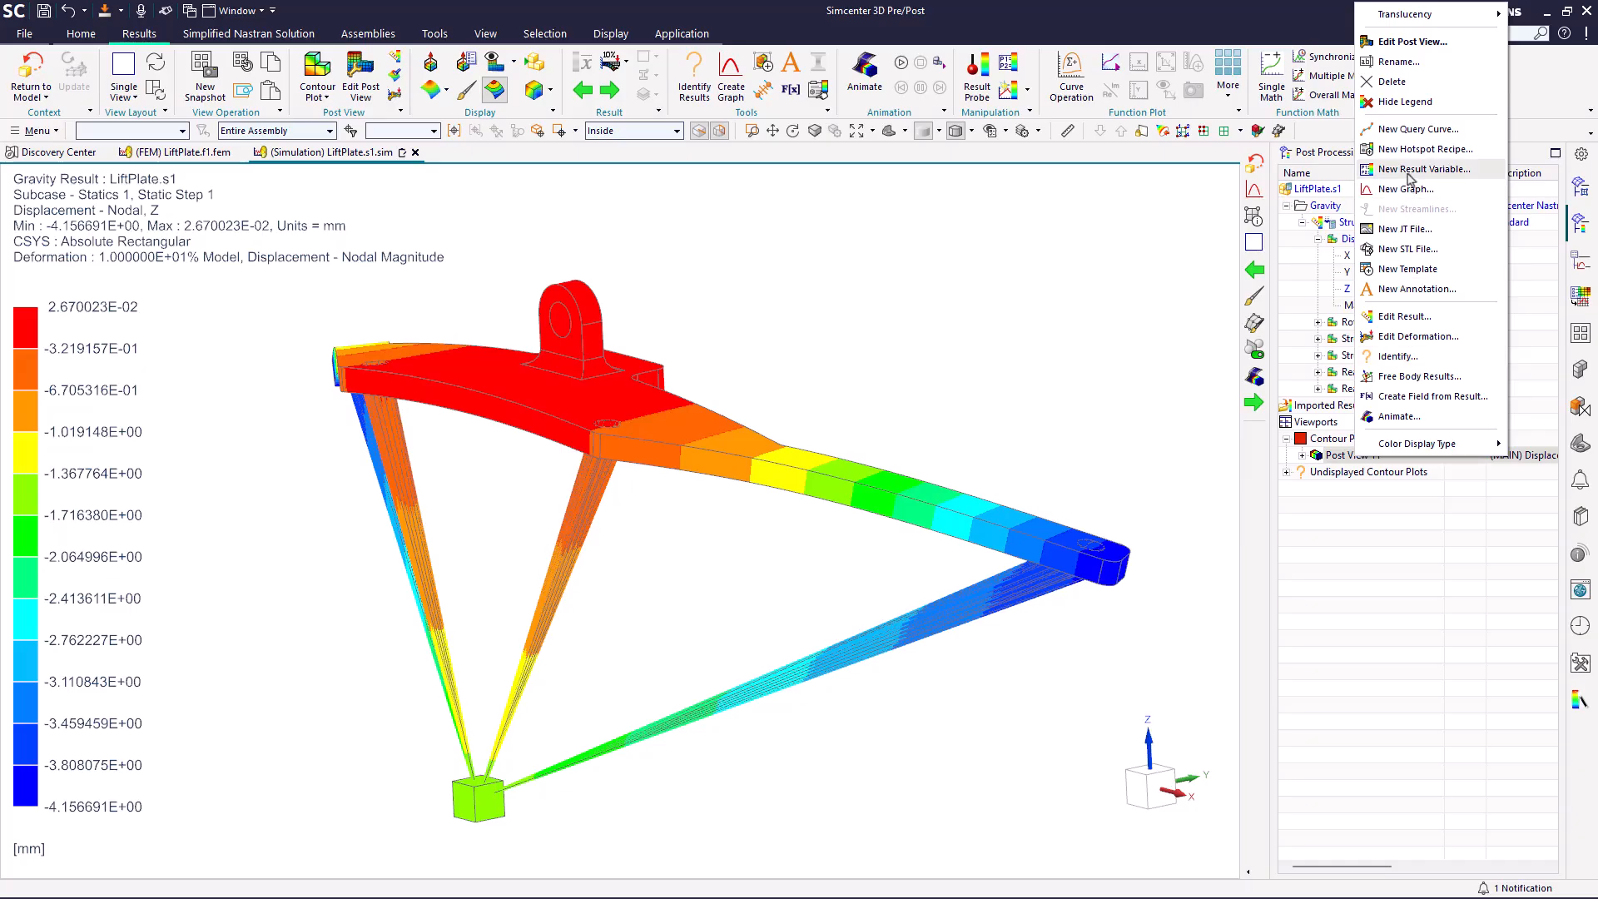
left_click(1410, 177)
left_click(912, 248)
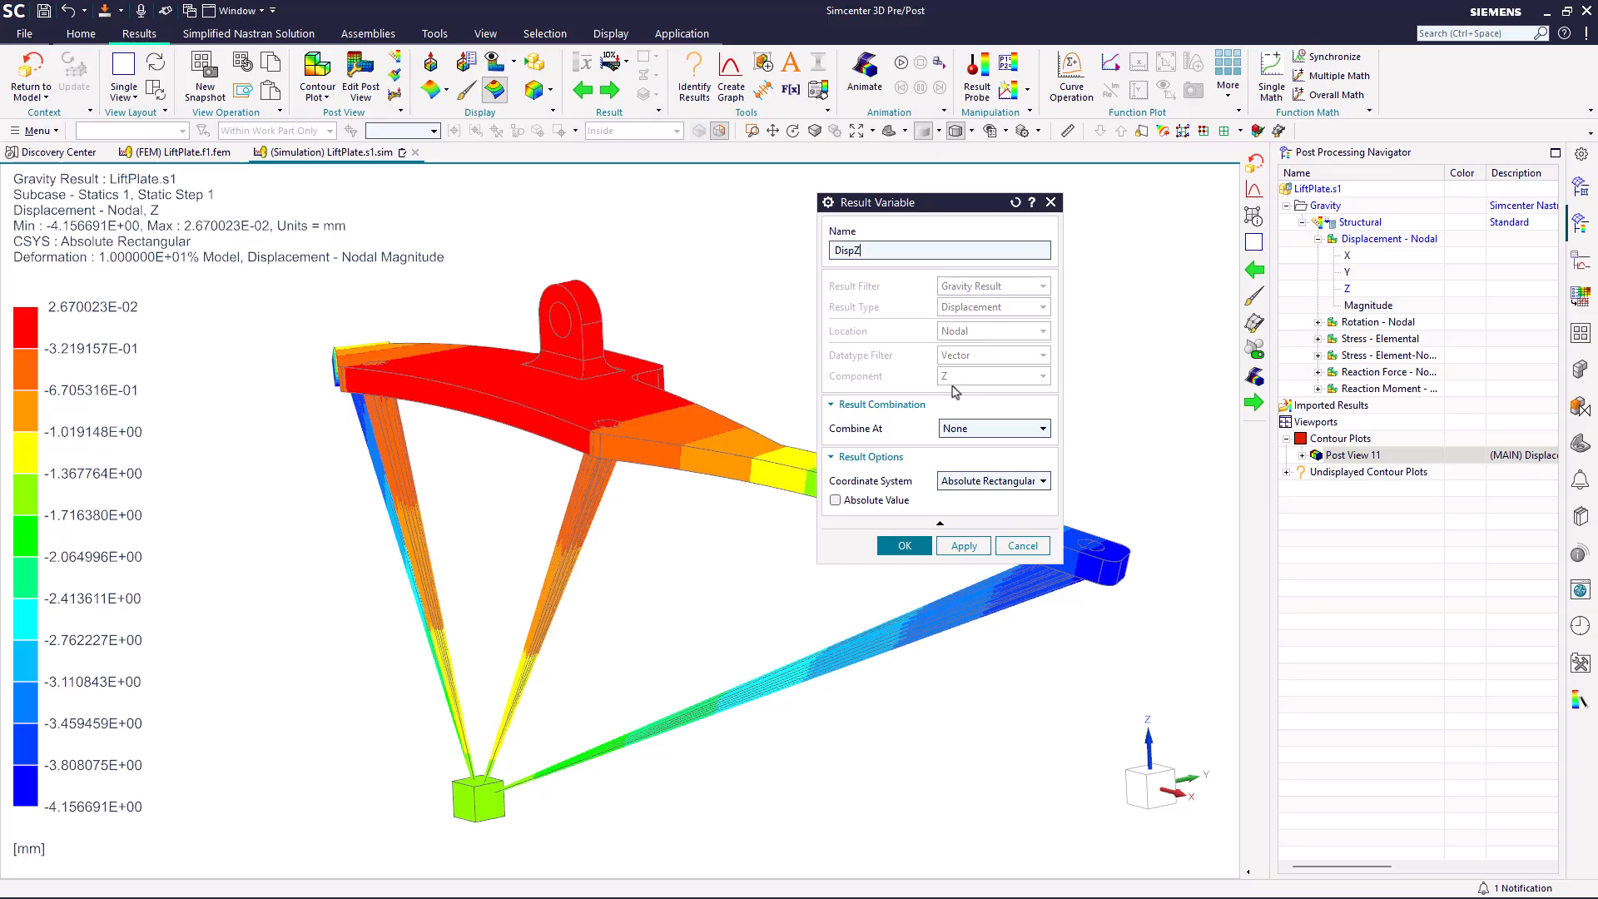
left_click(921, 550)
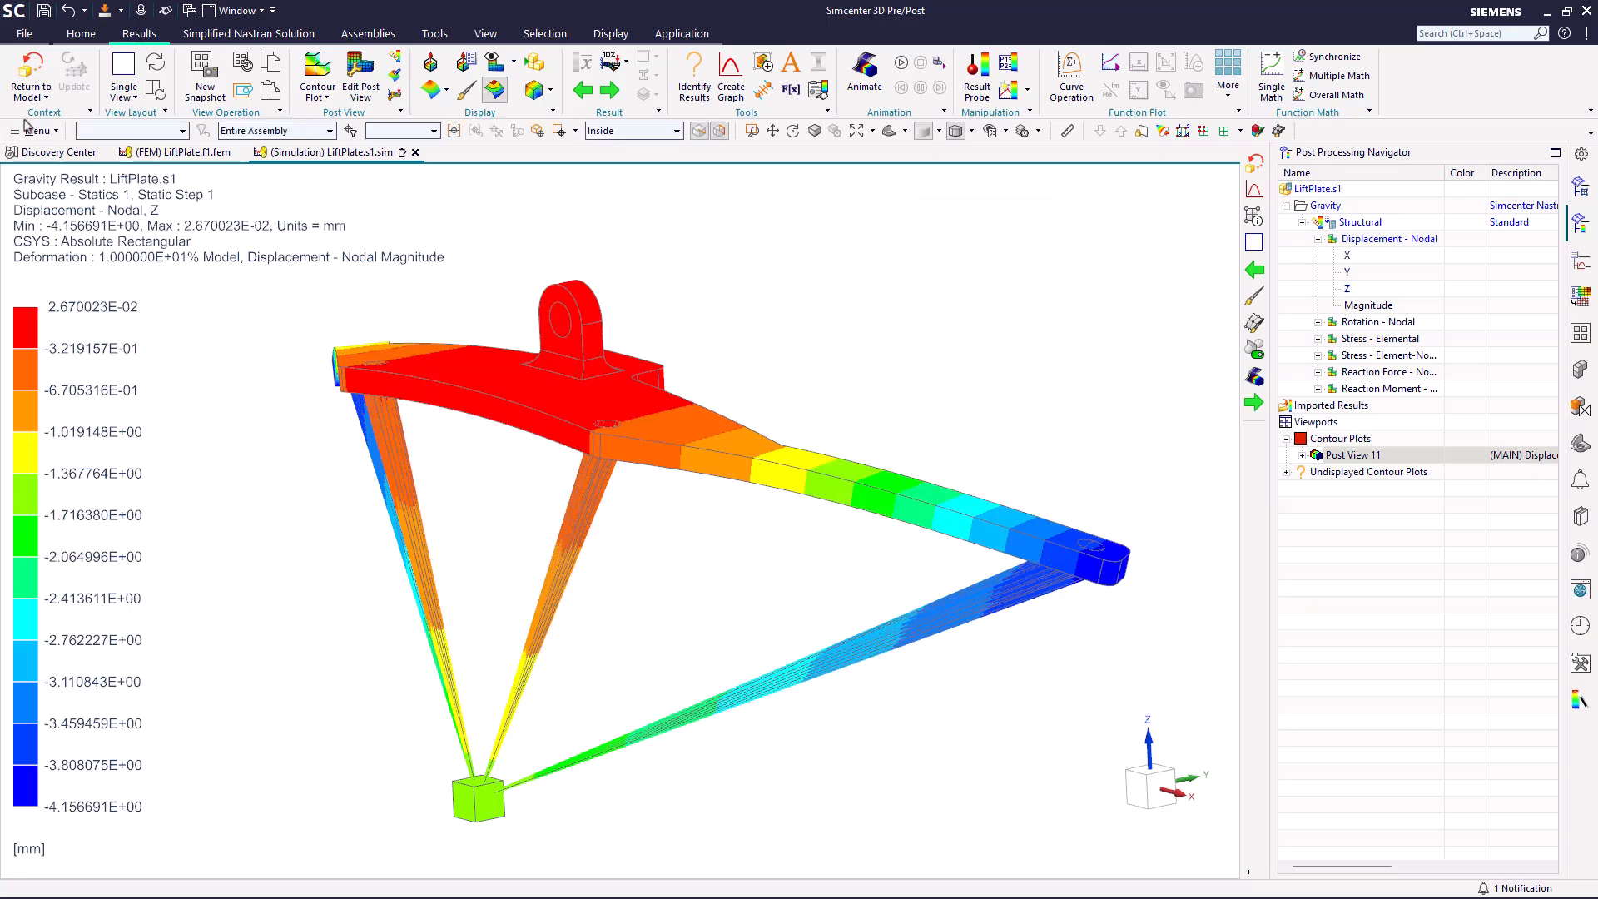
Step: Start a result probe for the Gravity solution, name it MeanDispZ, and set its formula to DispZ for all load cases
left_click(29, 71)
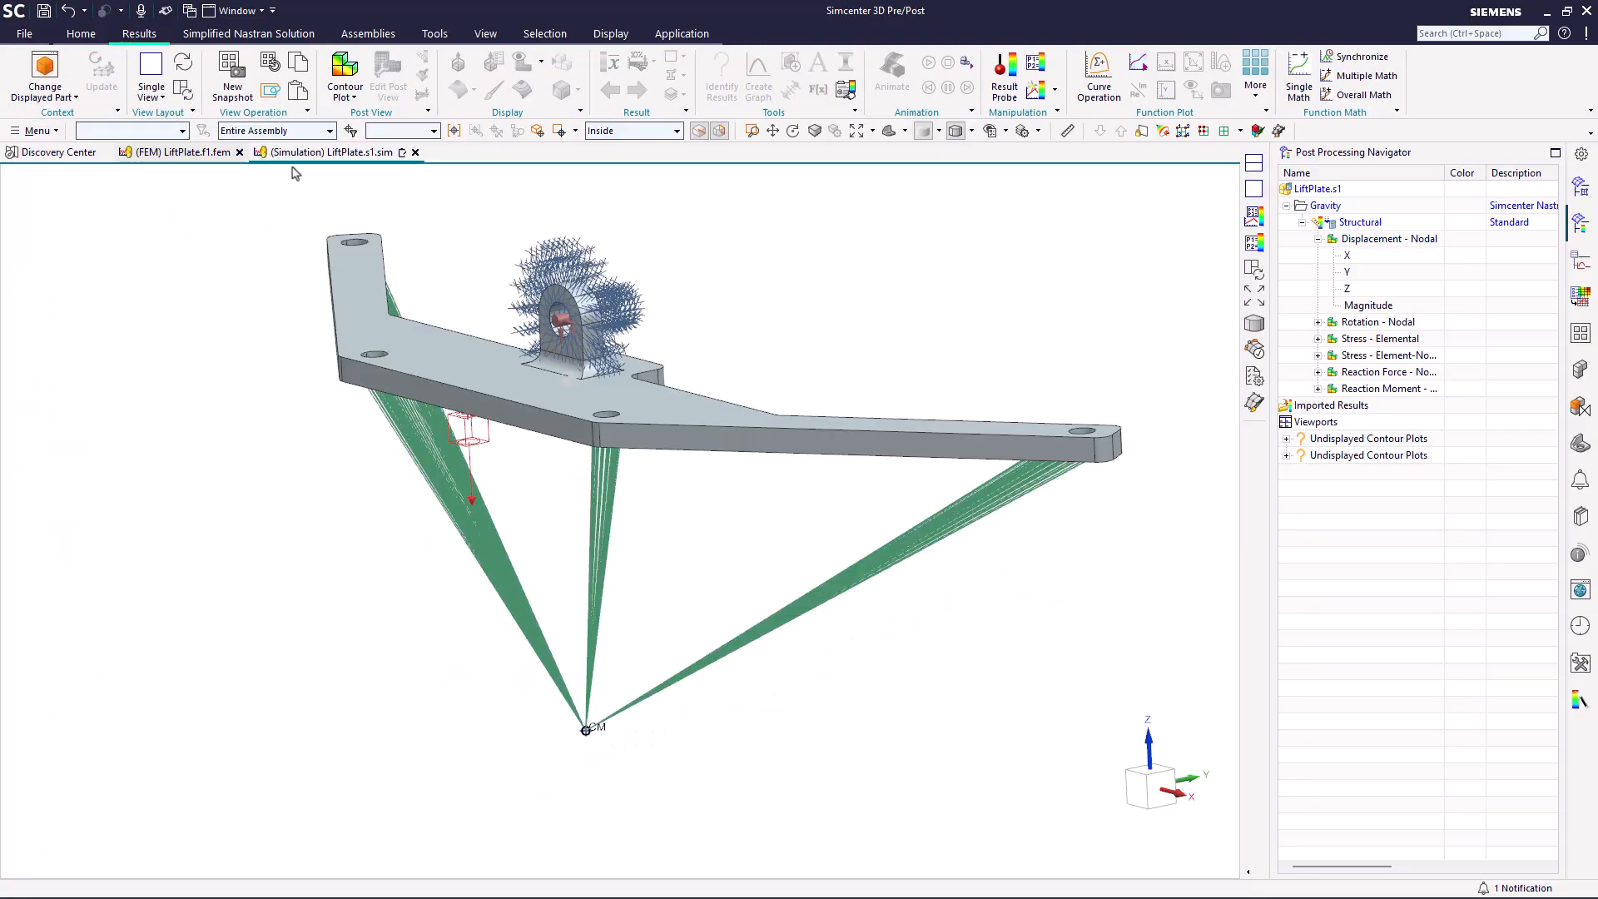
left_click(1581, 185)
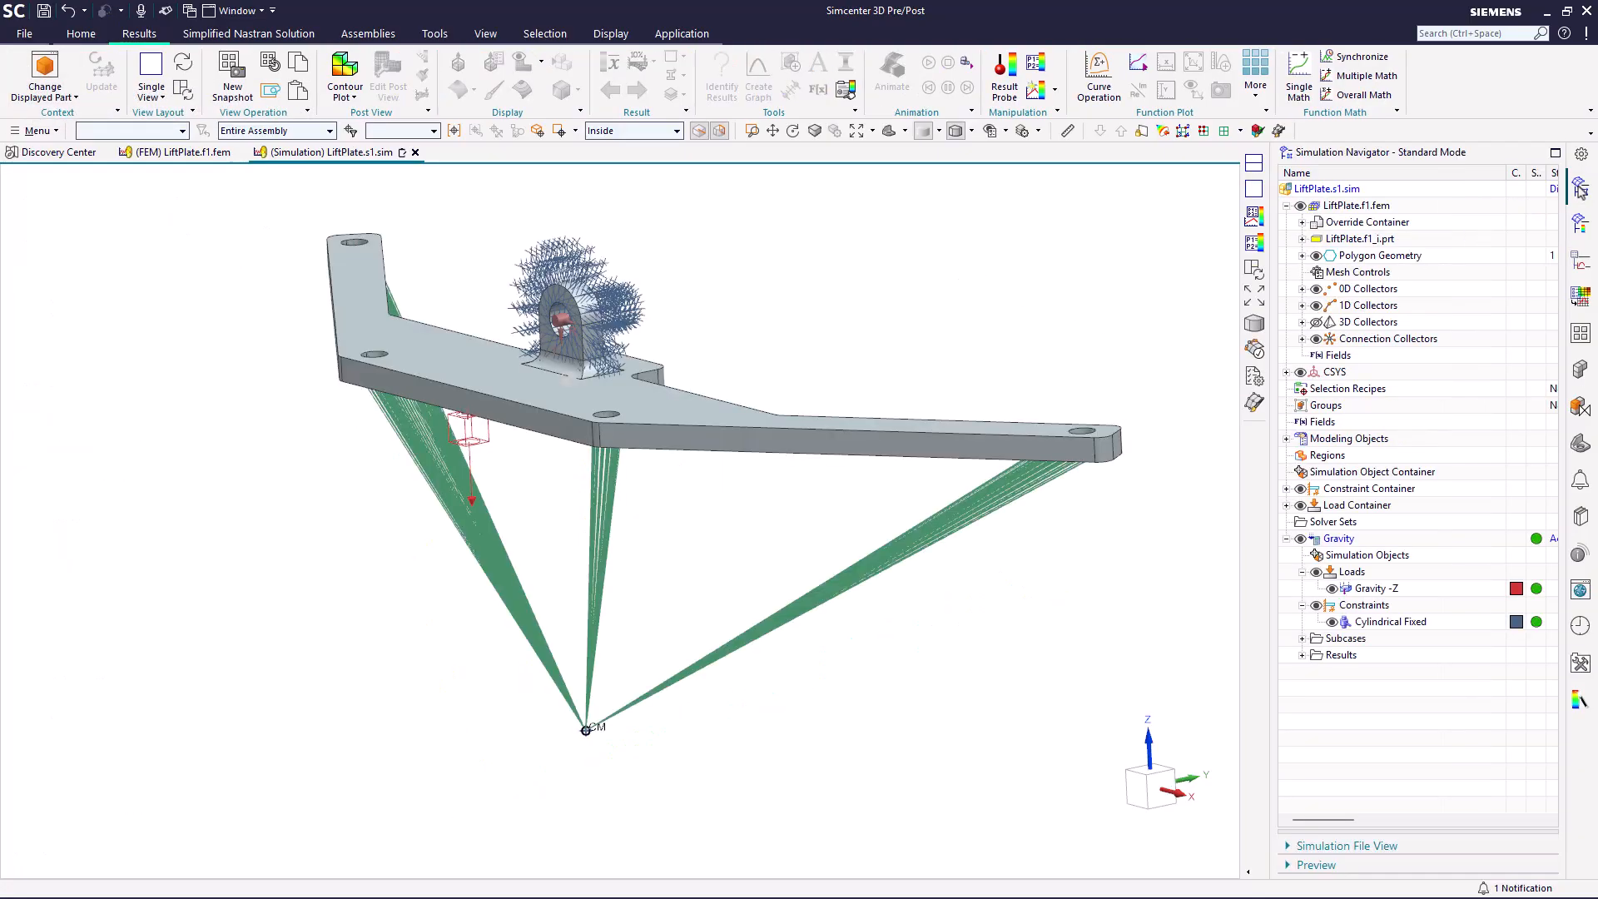
left_click(1349, 541)
right_click(1349, 541)
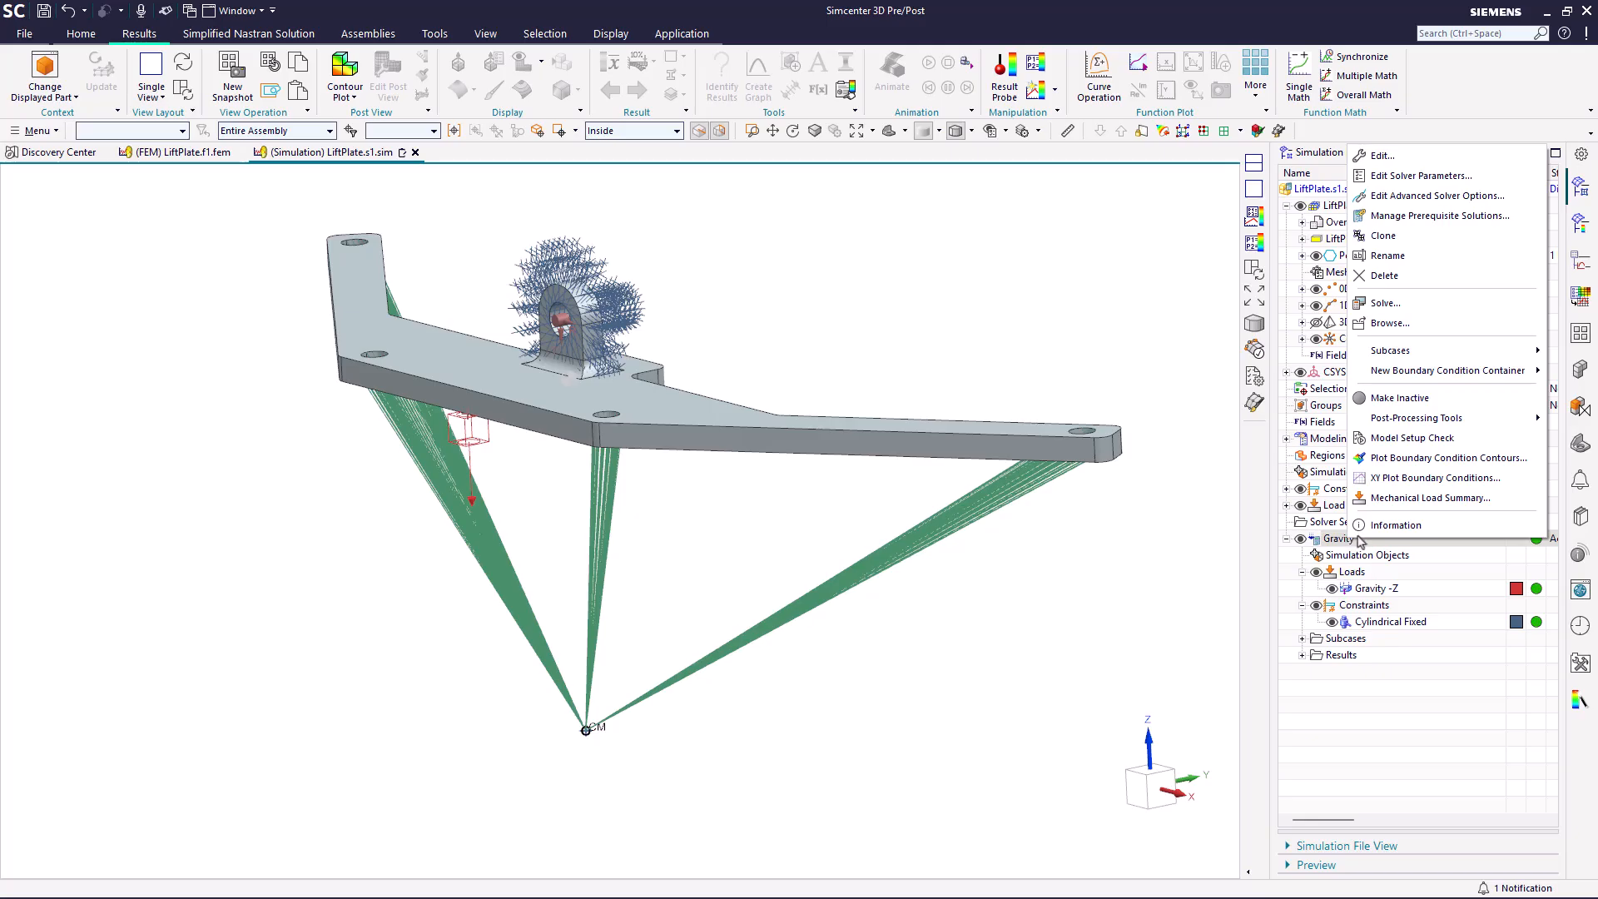
mouse_move(1413, 424)
left_click(1252, 422)
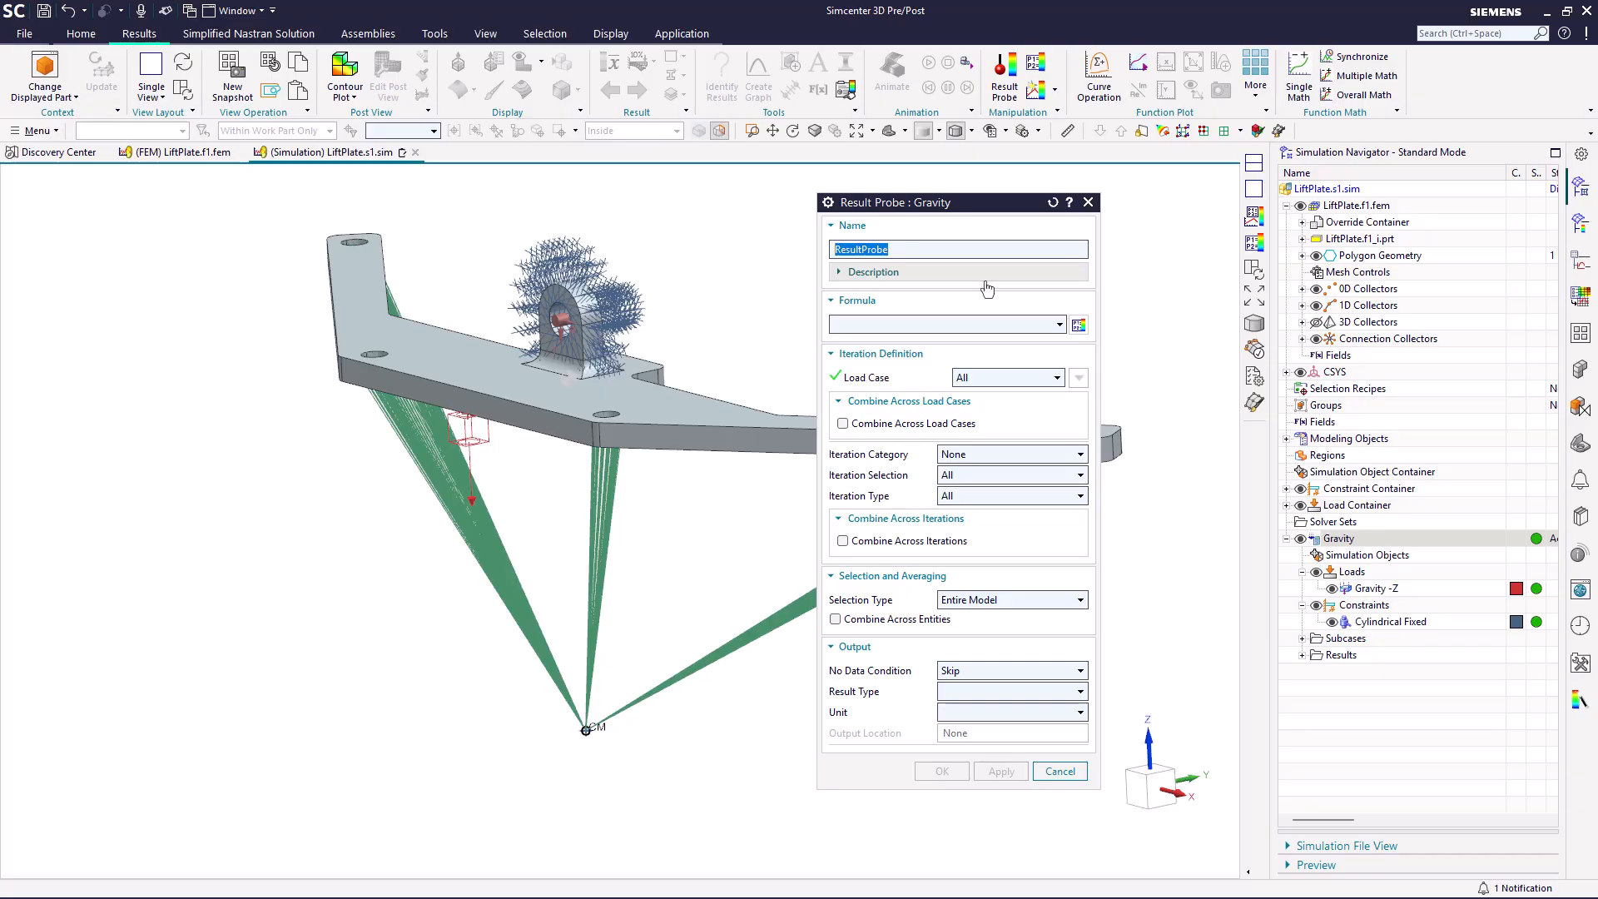
type("MeanDs")
type("i")
type("d")
key("Return")
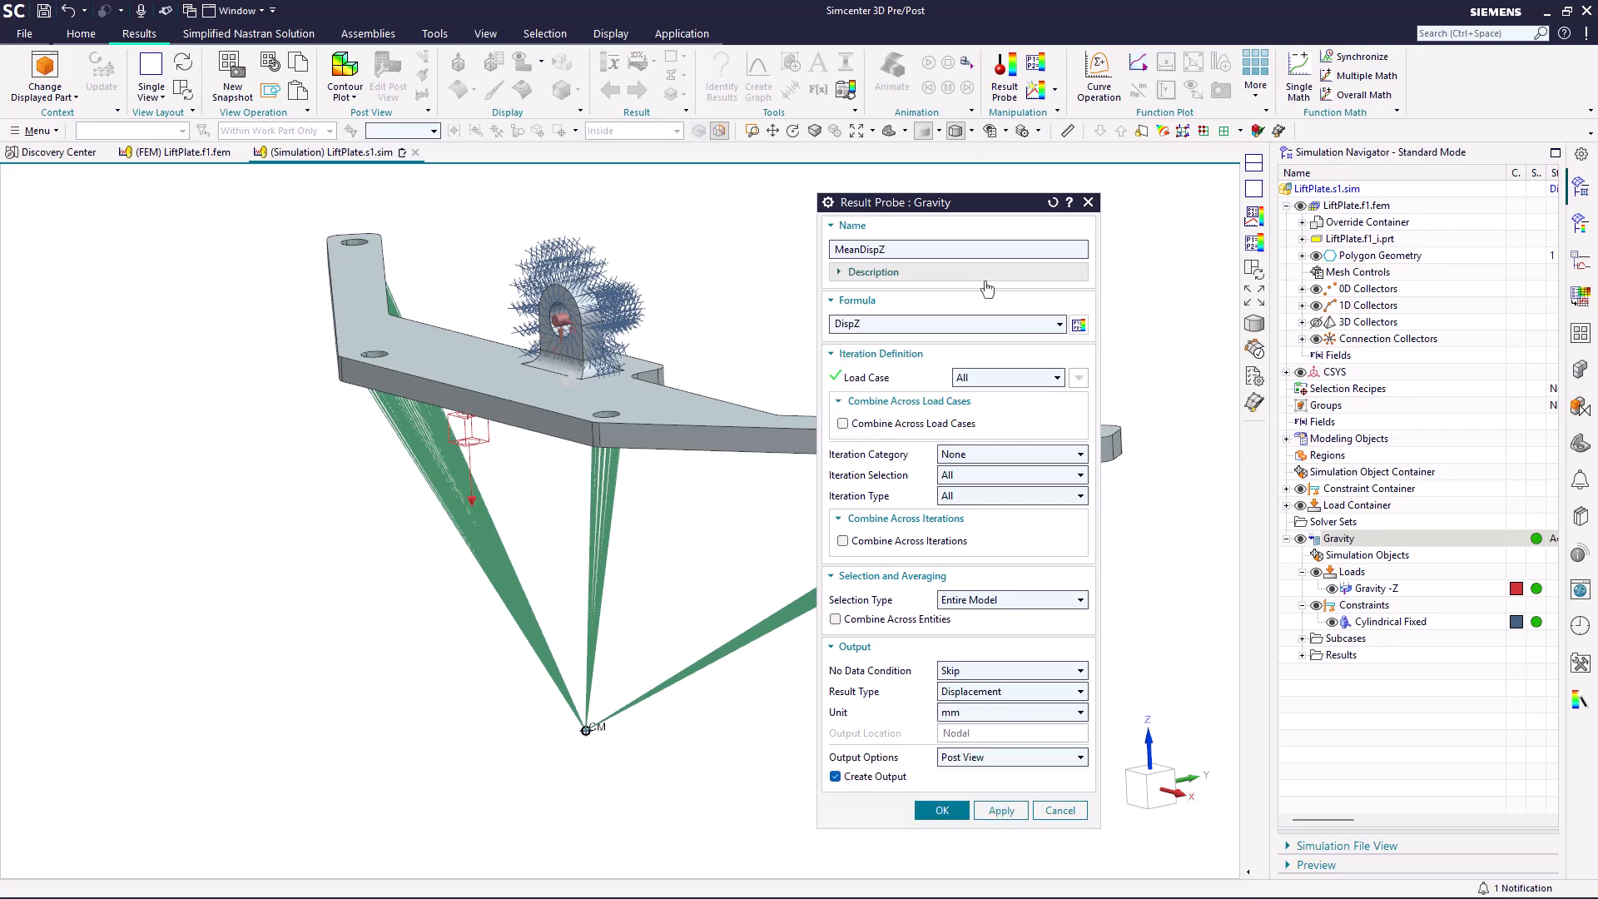
left_click(978, 384)
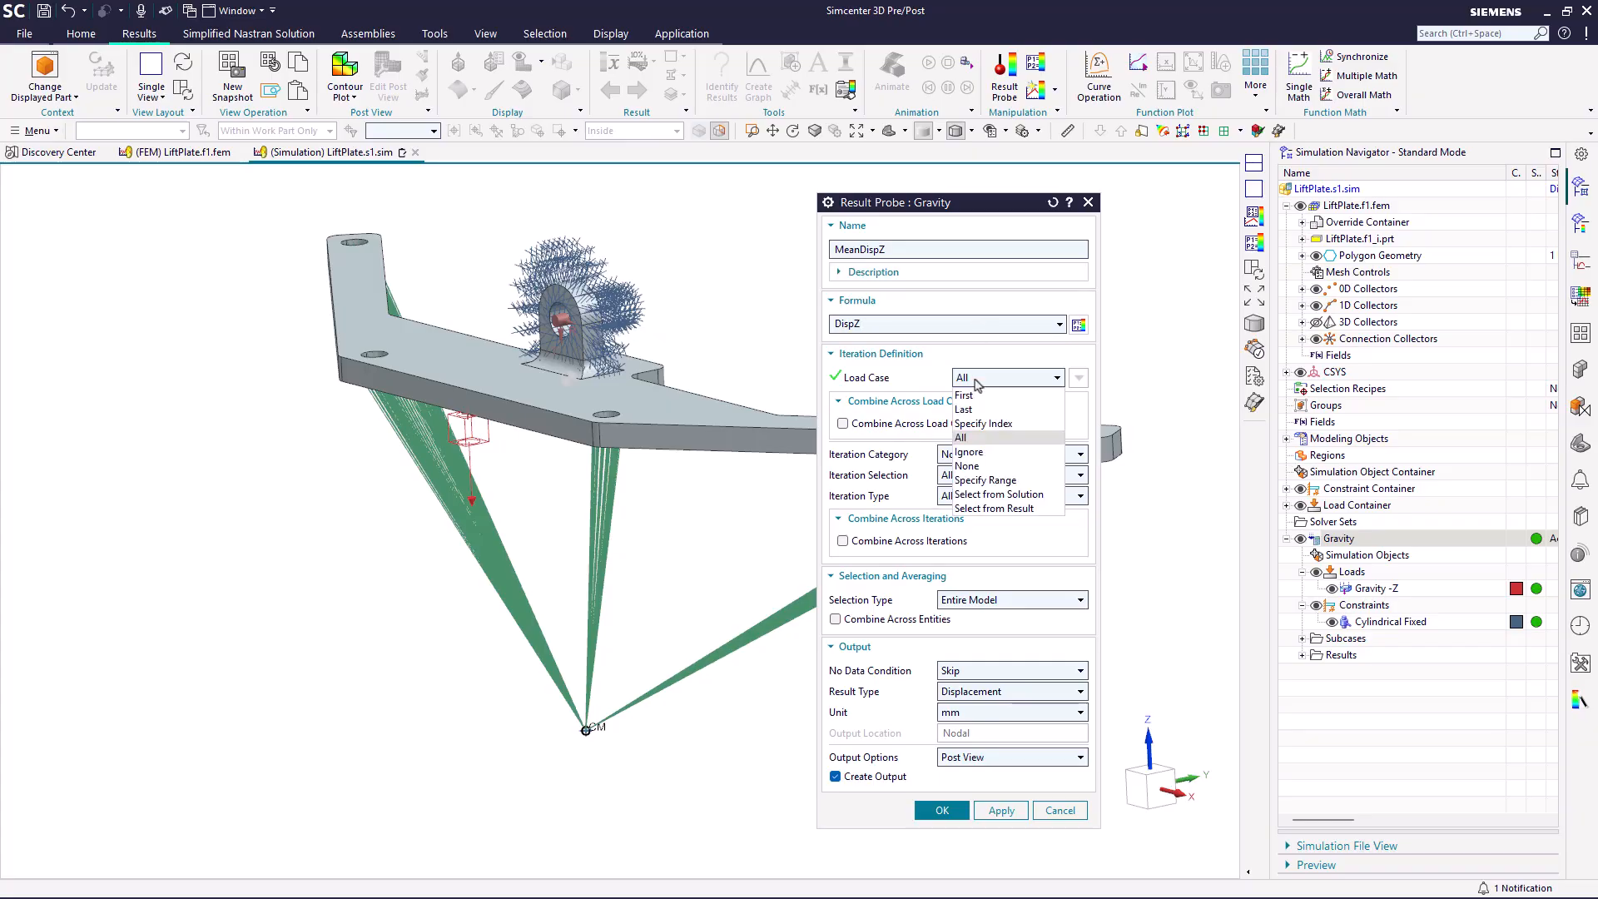
left_click(978, 384)
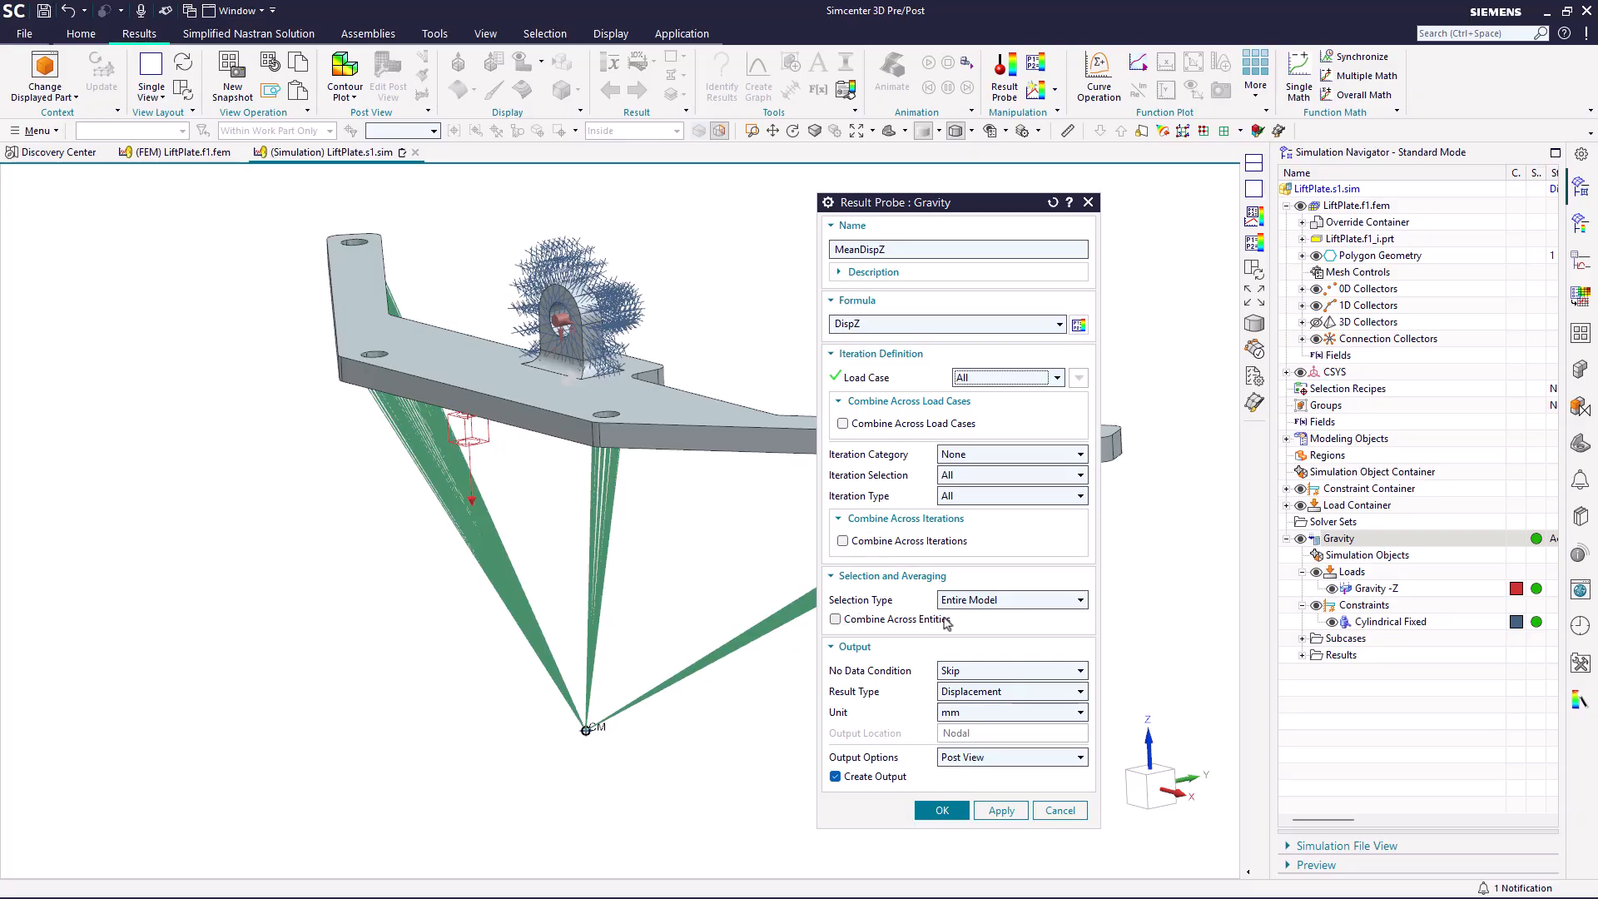
Step: Set the probe's selection type to Faces and select the lift plate's underside face
left_click(964, 602)
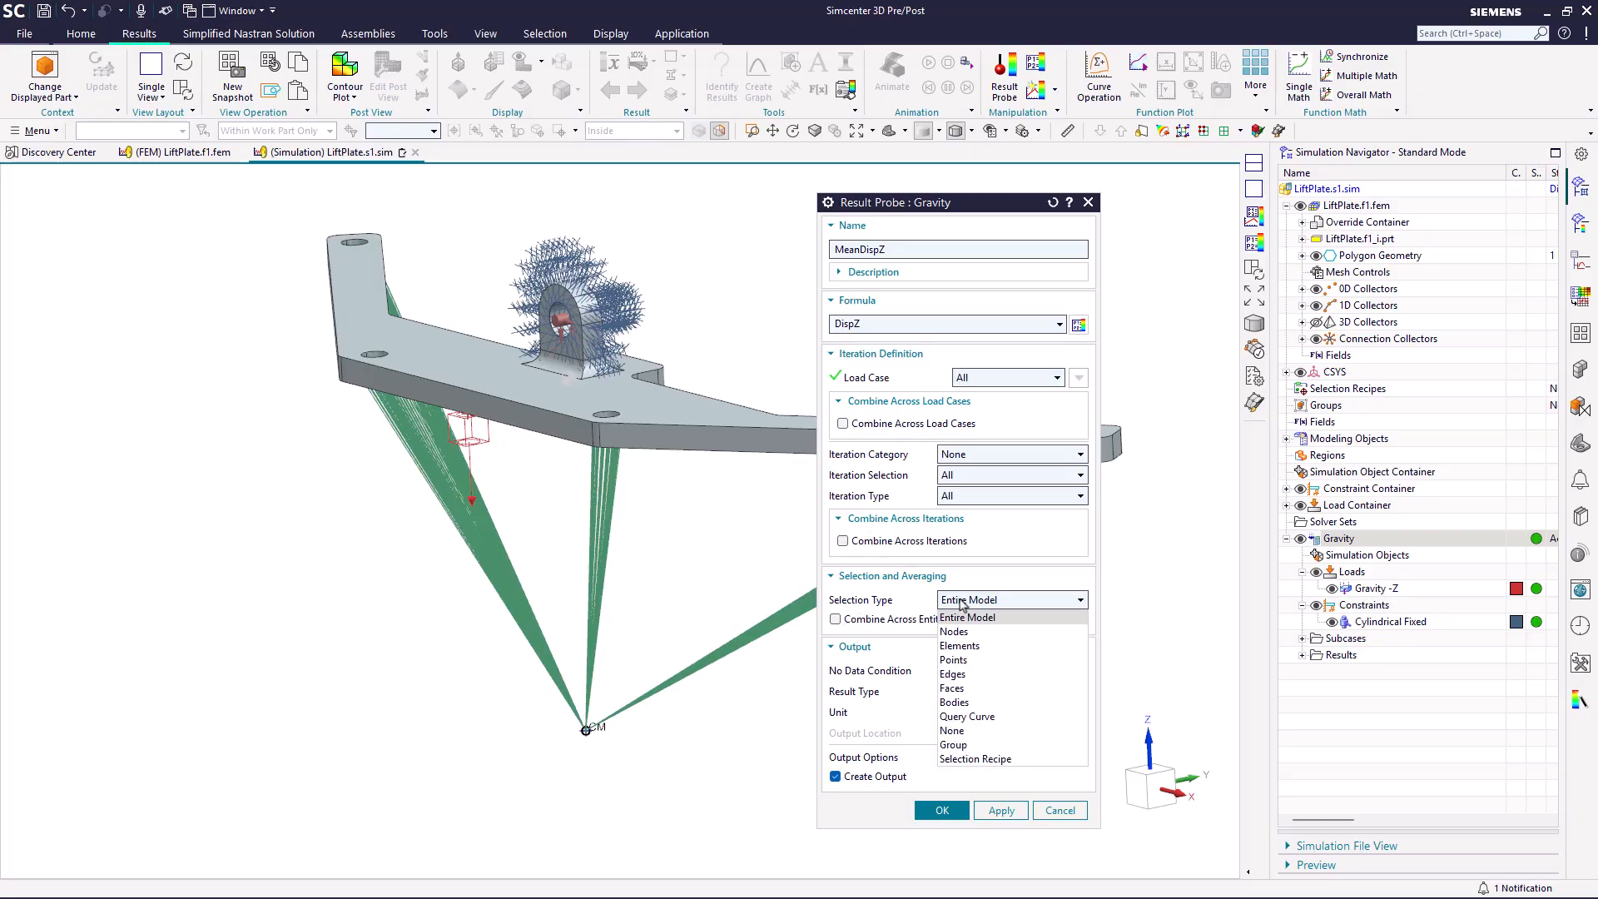
left_click(967, 690)
middle_click_drag(781, 574, 680, 397)
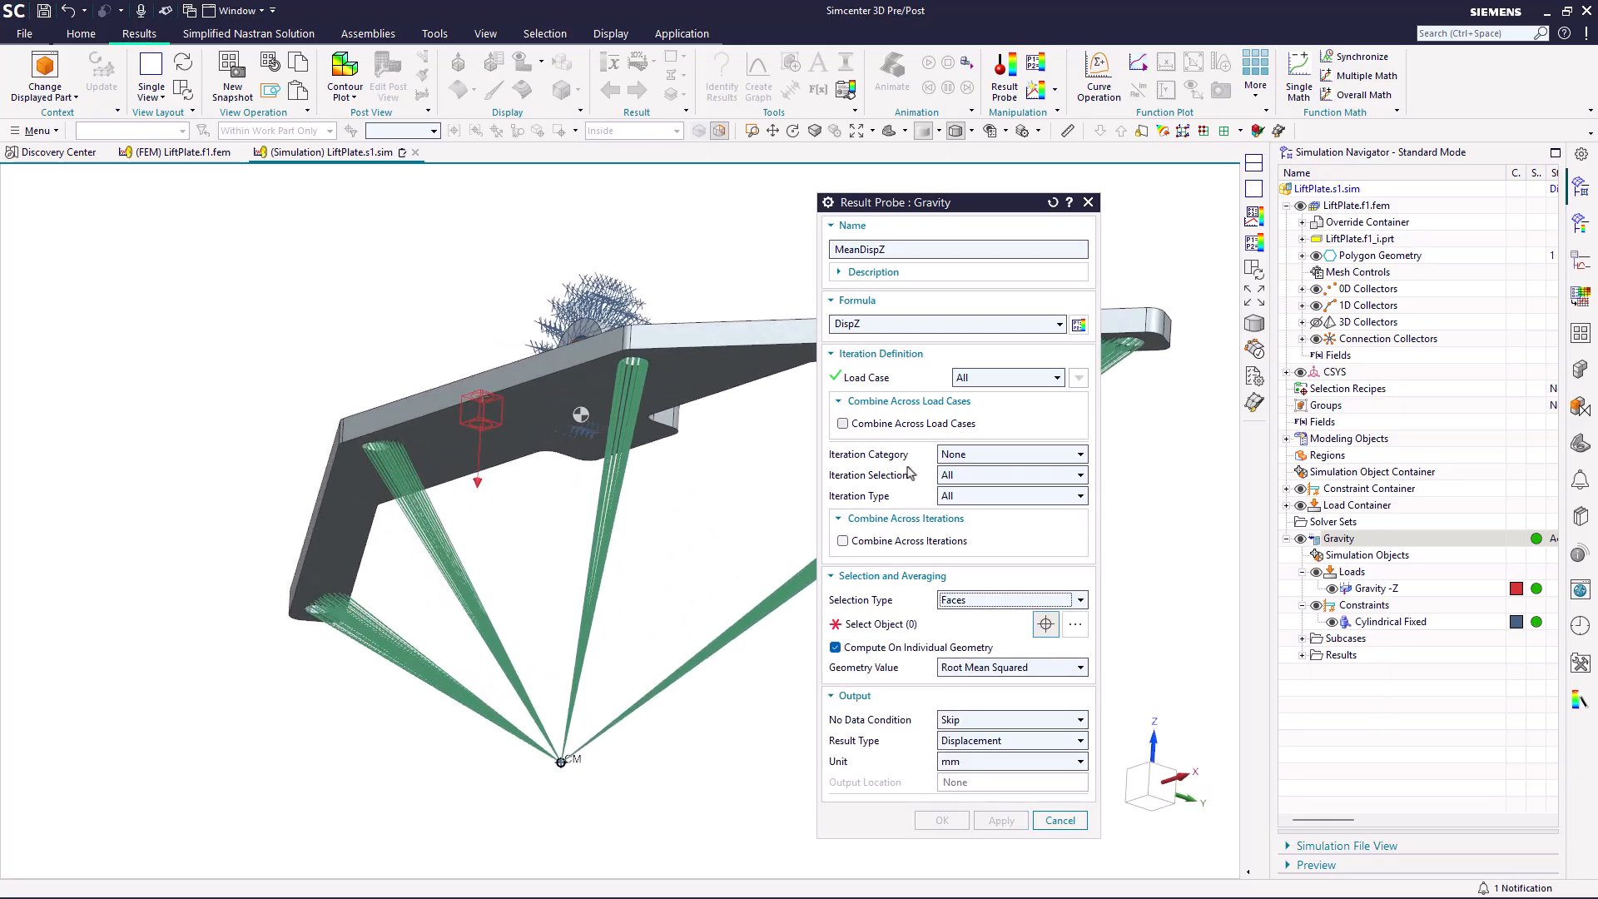
left_click(866, 624)
left_click(698, 390)
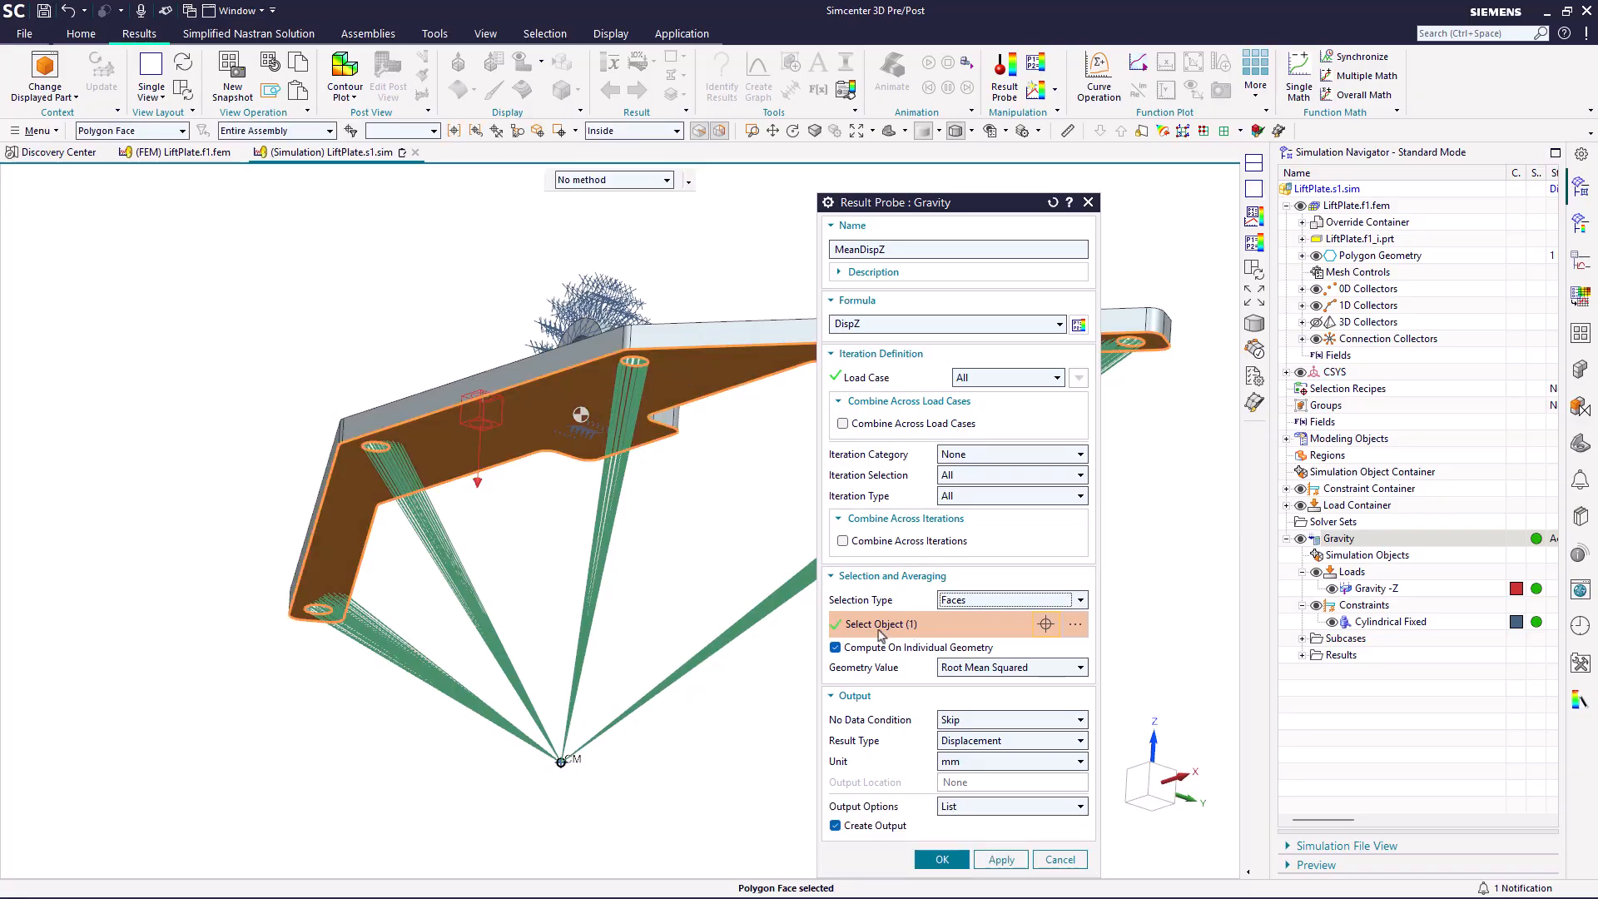
Step: Keep Compute On Individual Geometry enabled and set the geometry value to Weighted Average, weighted by Area
left_click(836, 649)
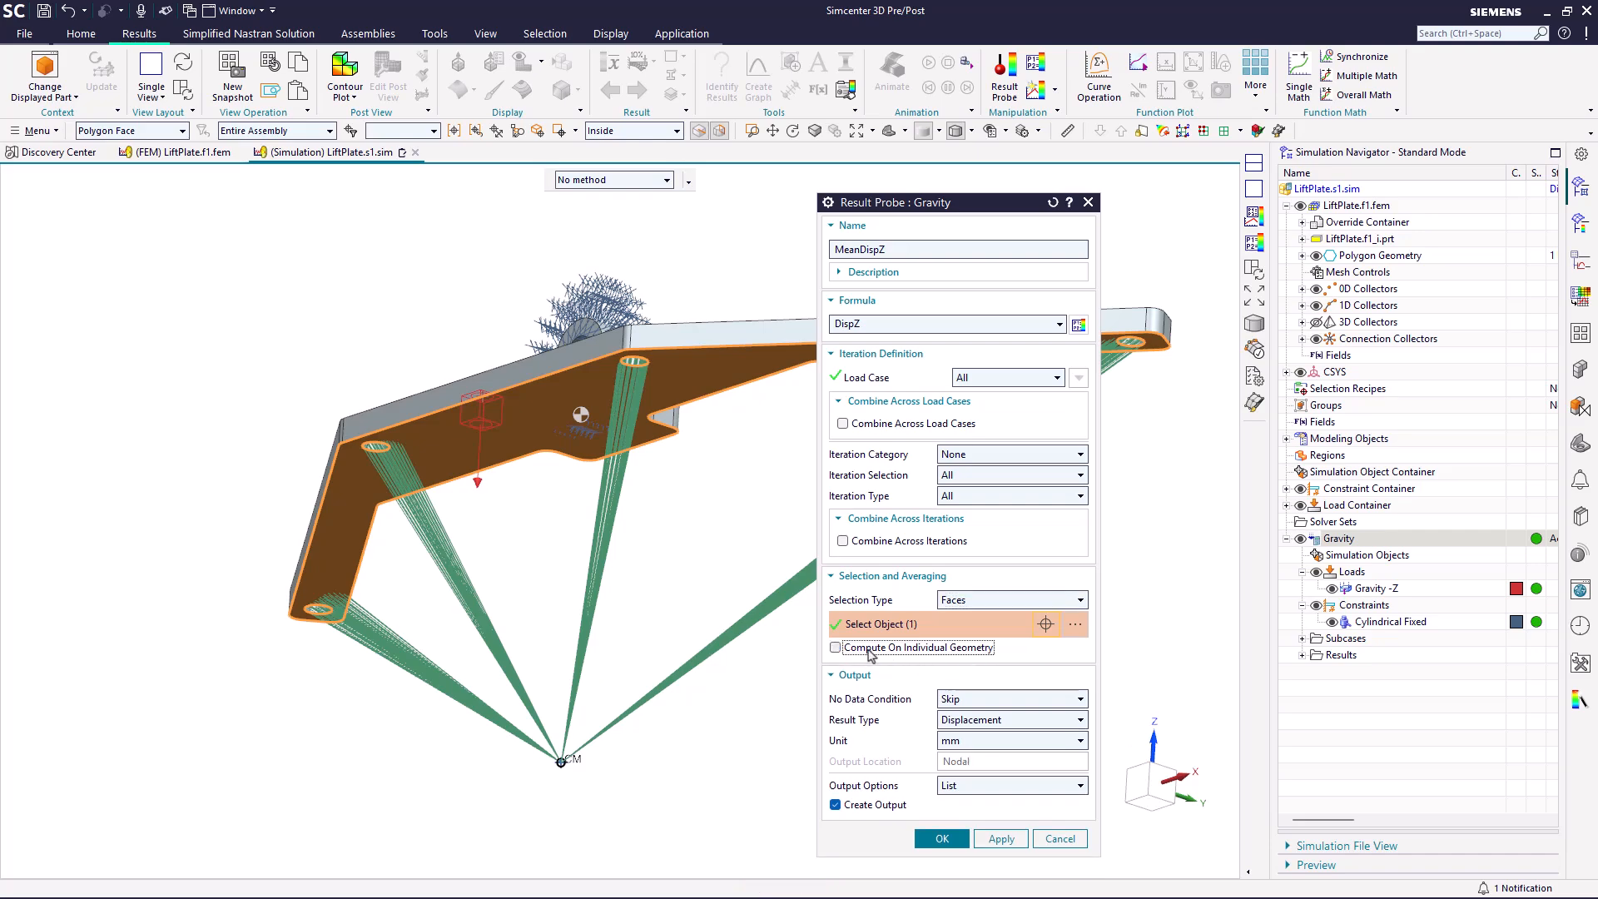
left_click(836, 648)
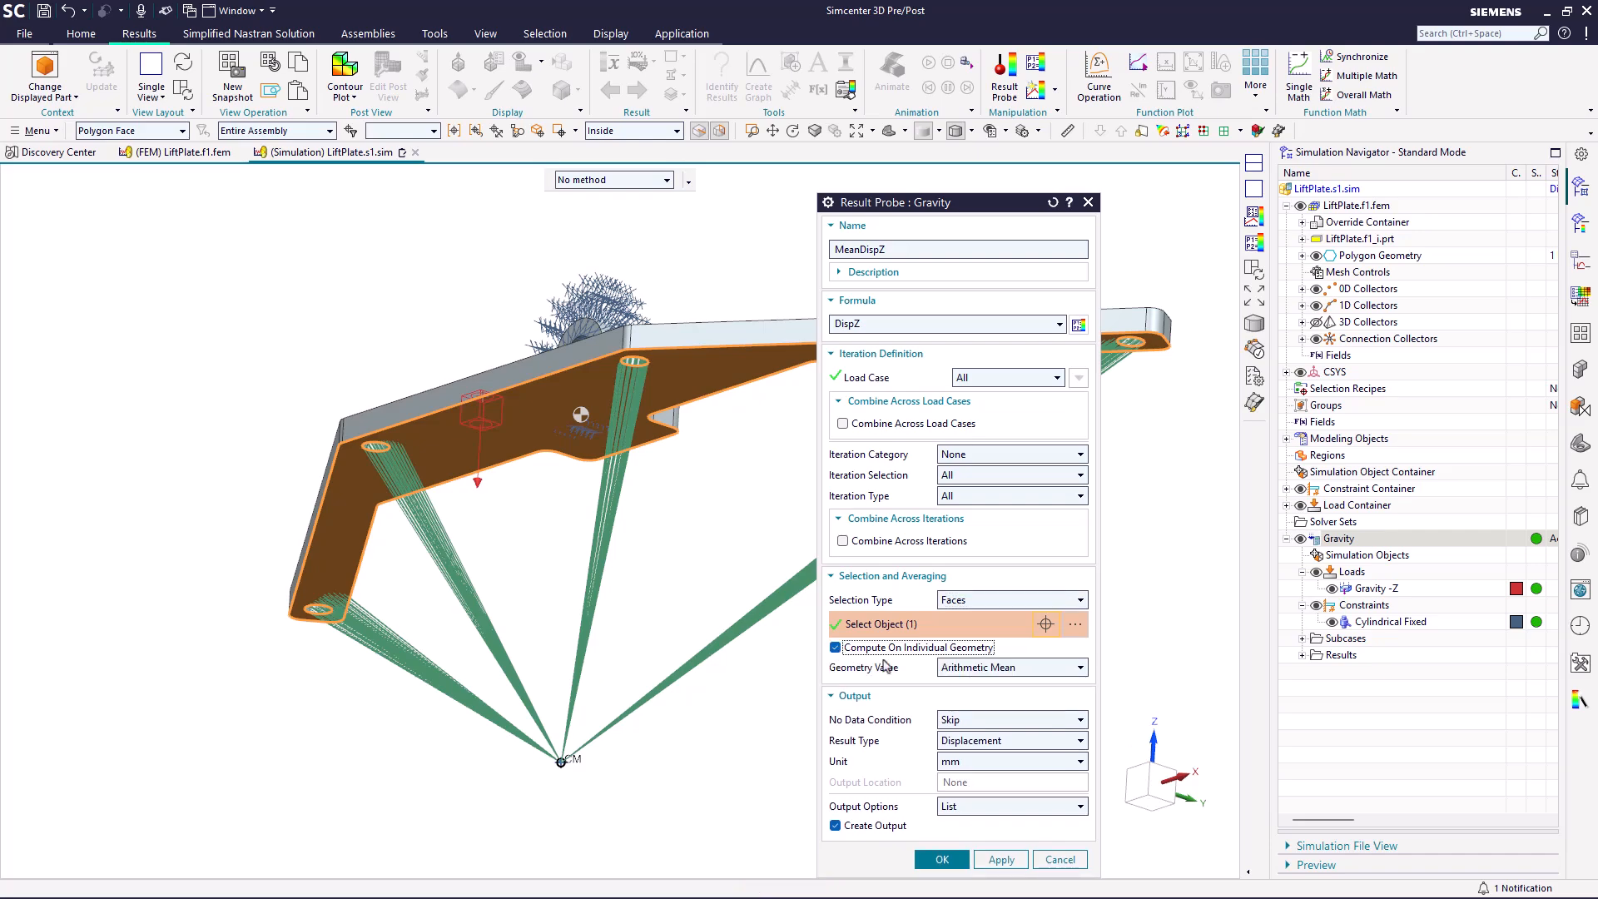
left_click(976, 671)
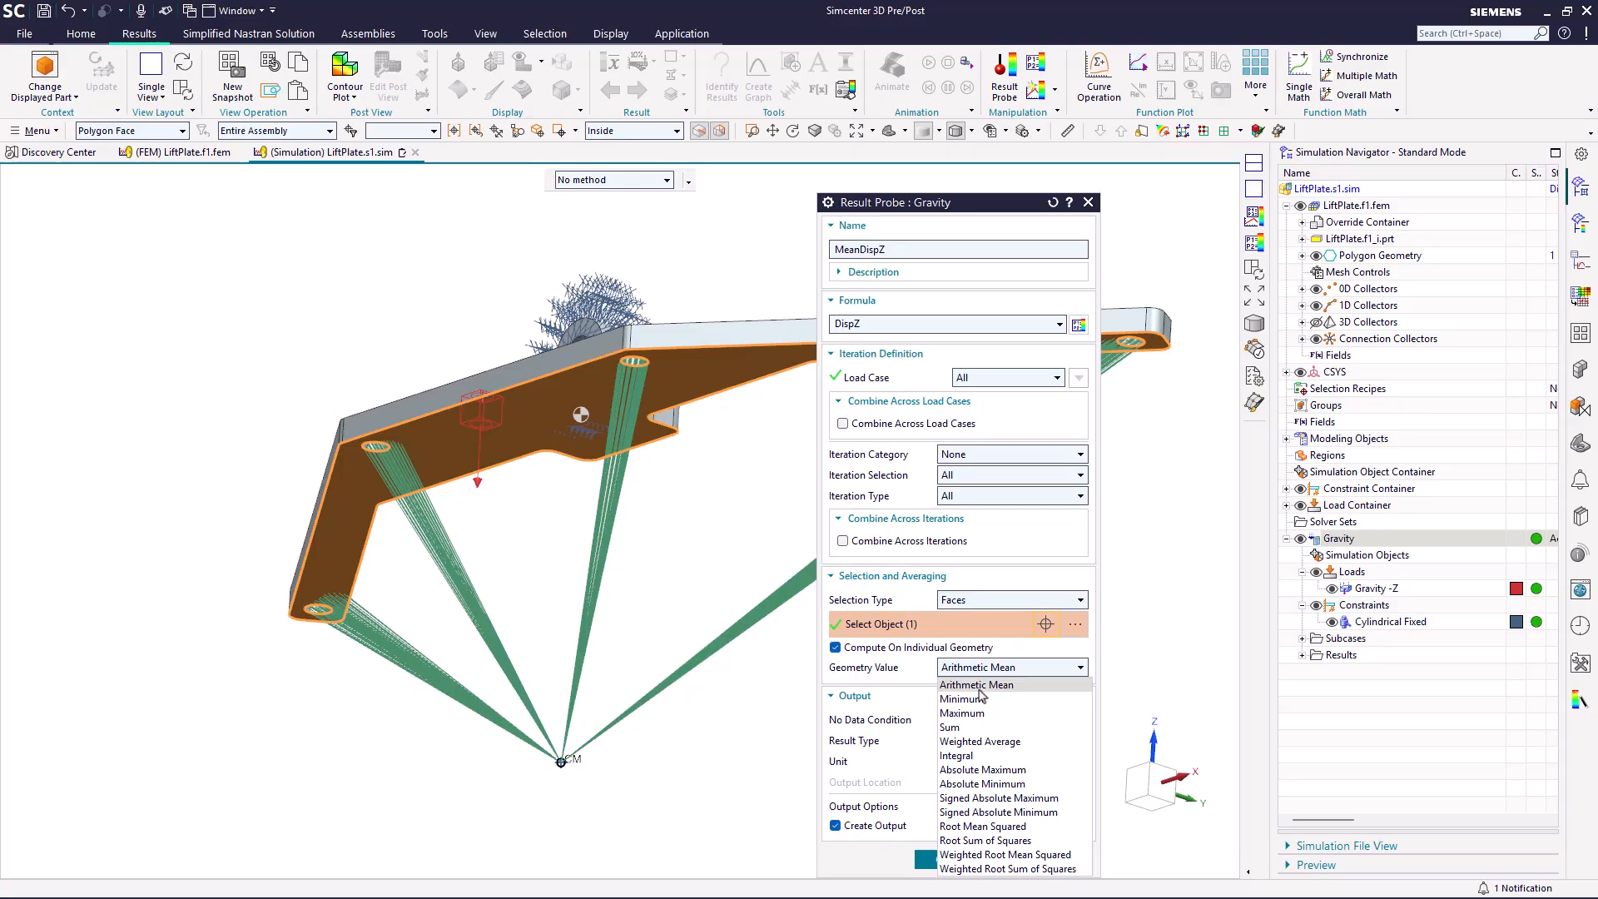
left_click(984, 743)
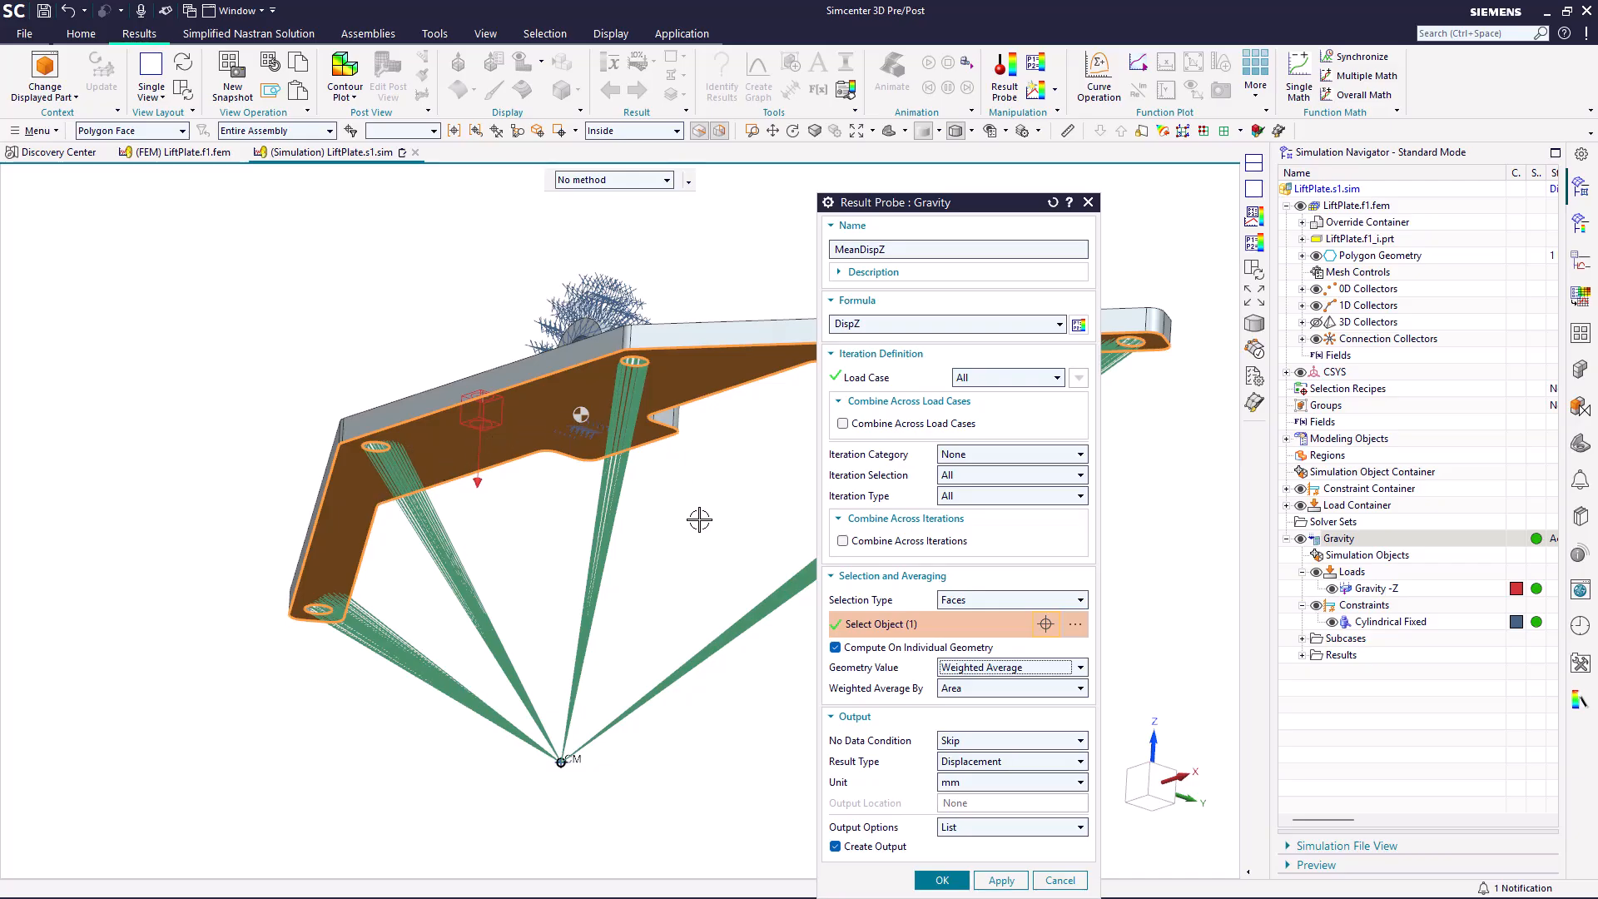
middle_click_drag(699, 519, 700, 657)
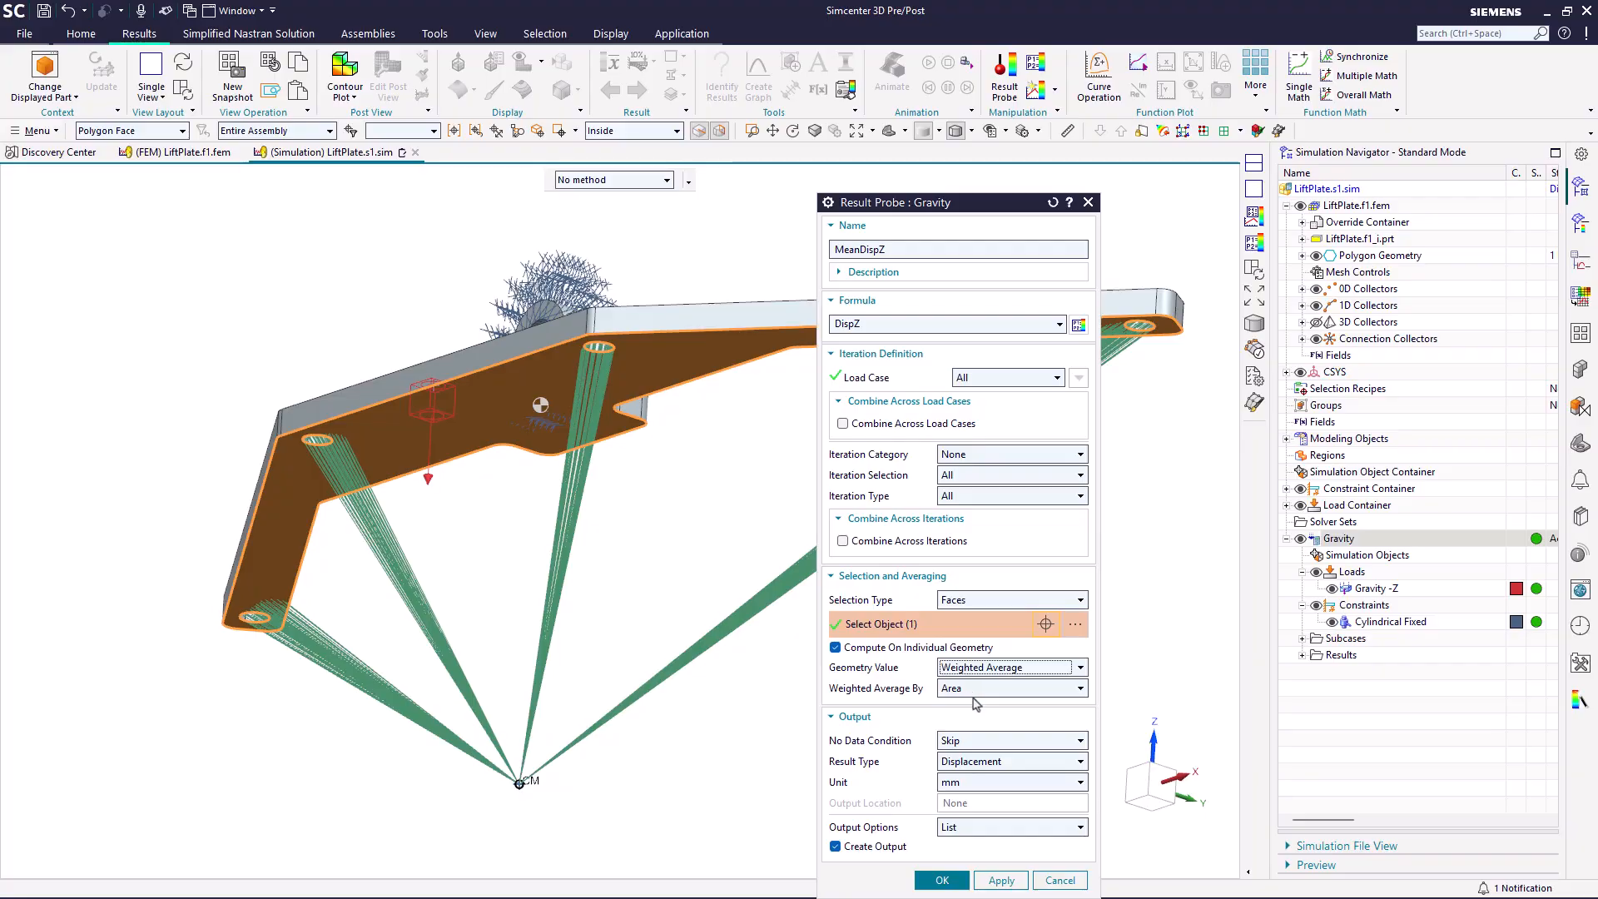
scroll(977, 704, "down", 1)
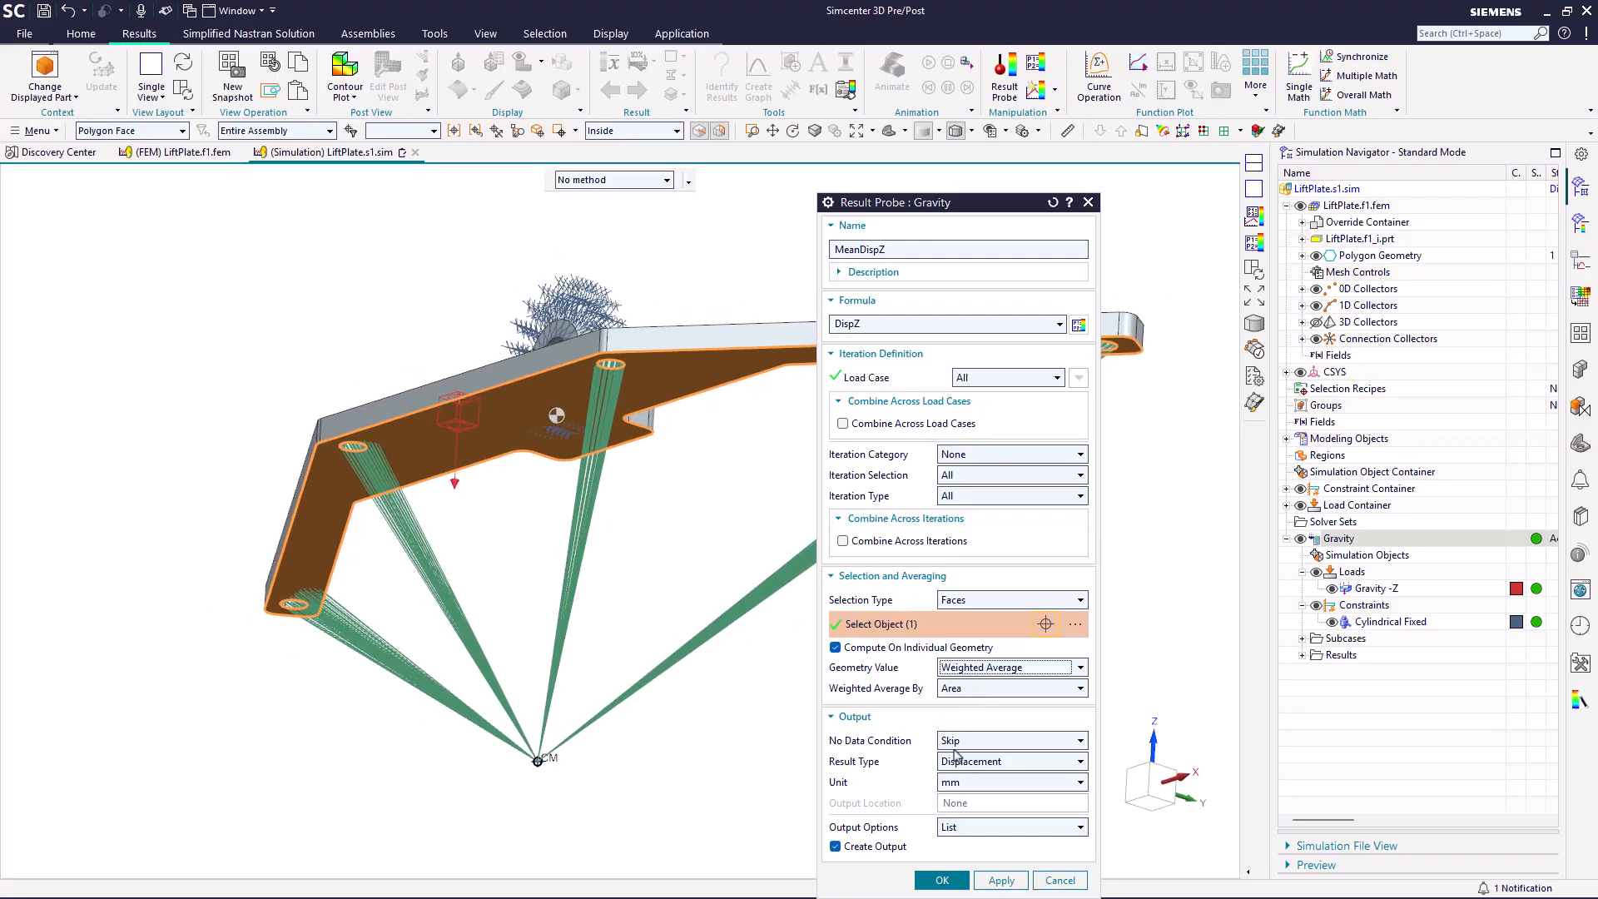
Step: Create the MeanDispZ probe with List output, review the face value in the listing and close it
left_click(949, 829)
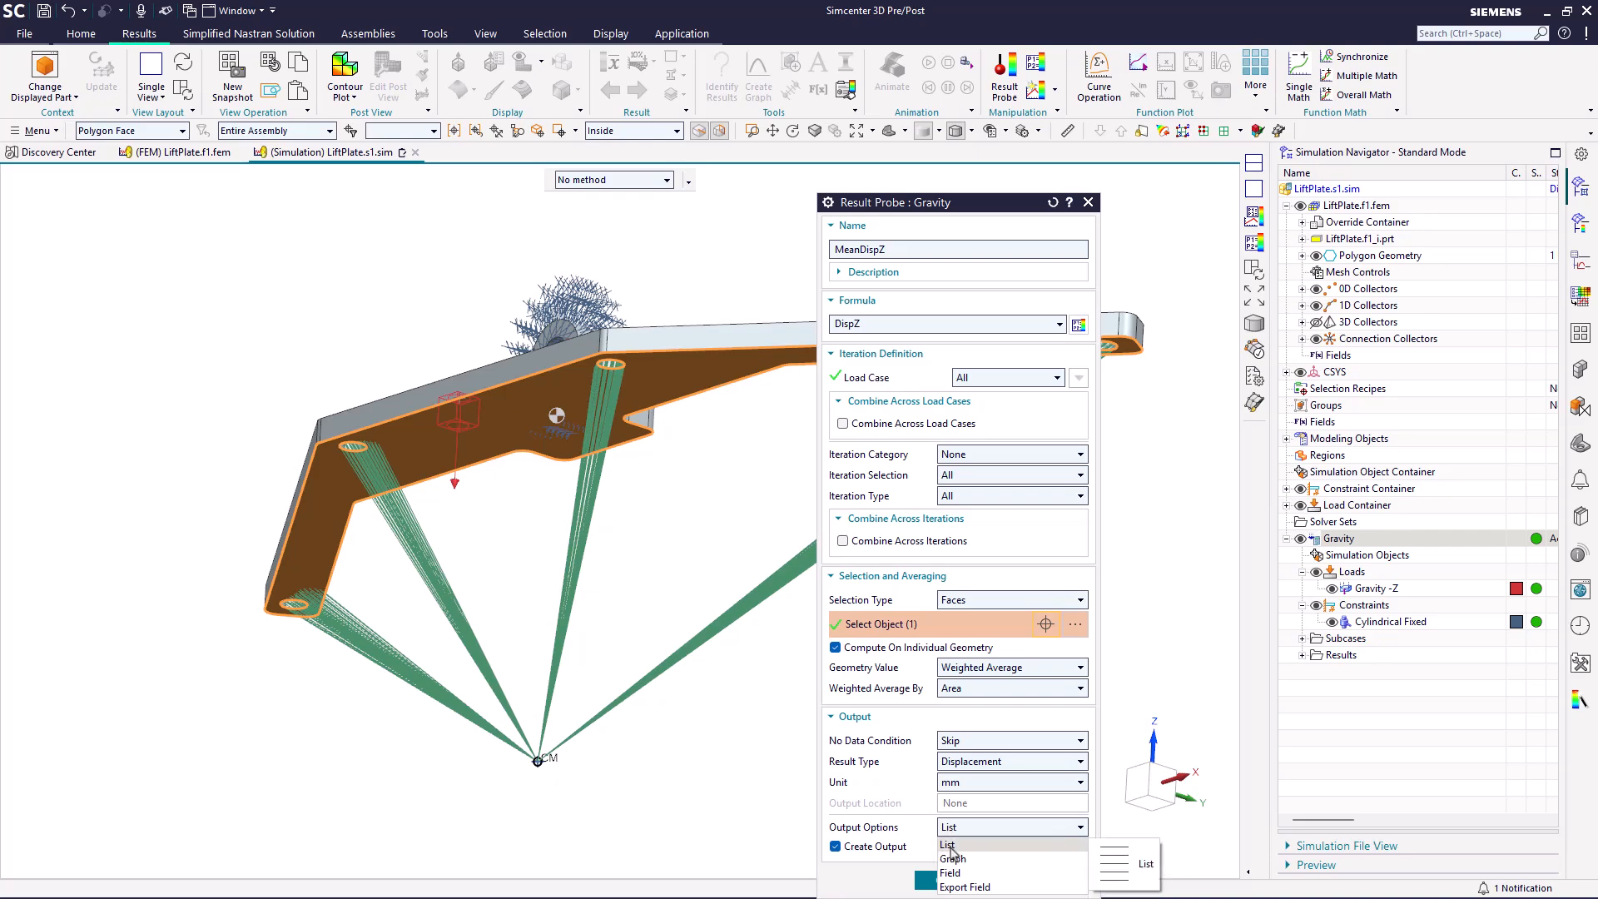
left_click(910, 807)
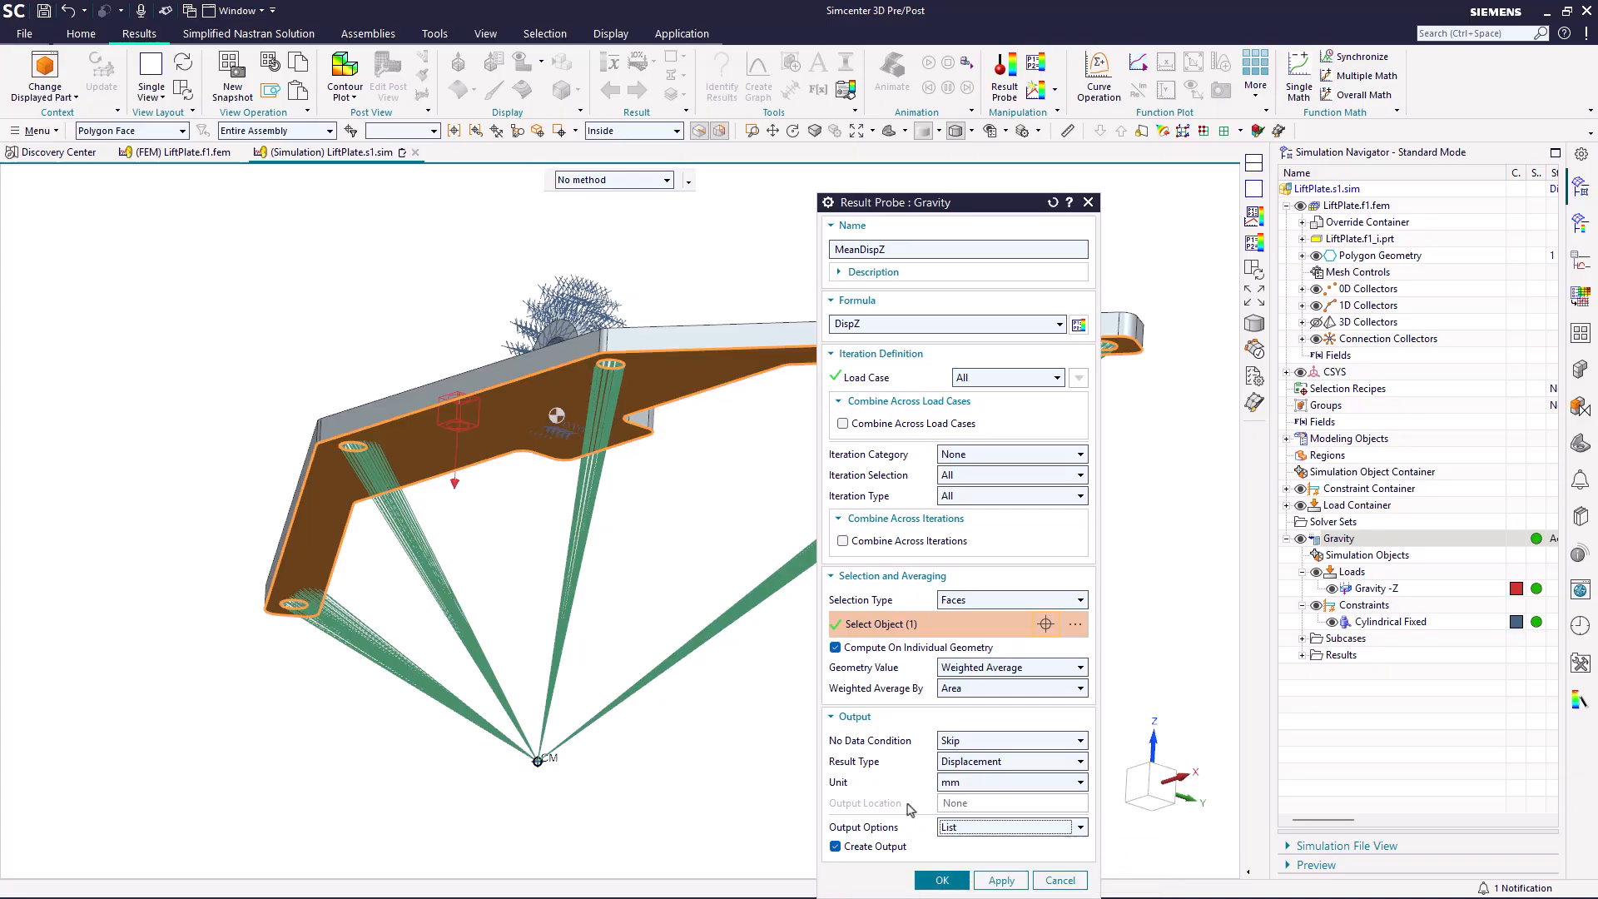
left_click(938, 881)
left_click_drag(525, 429, 452, 429)
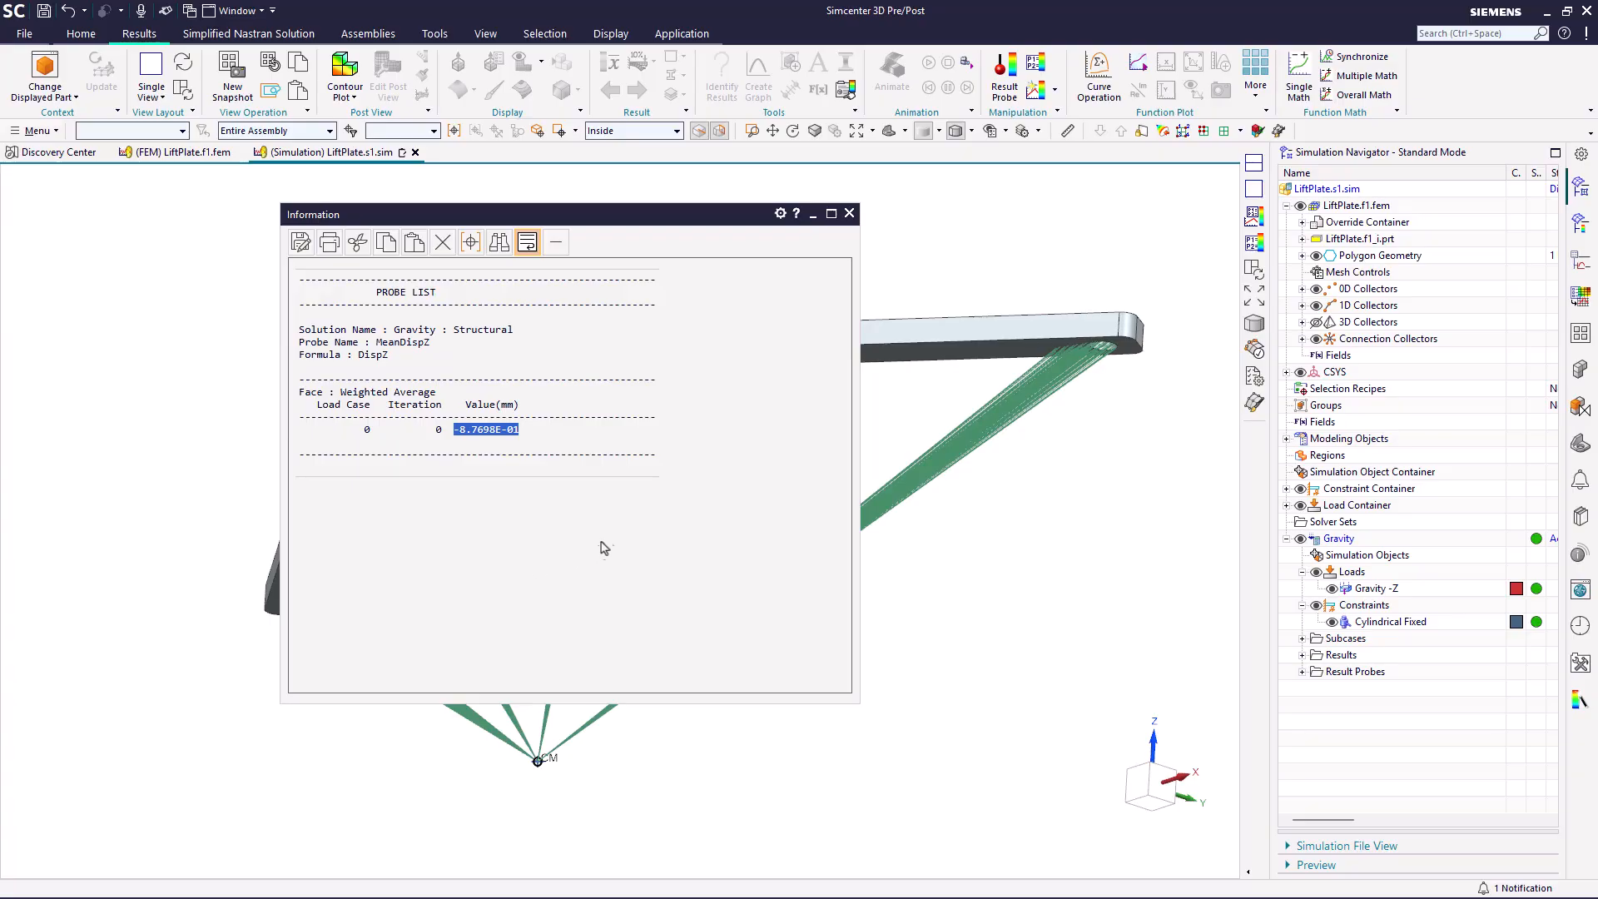
left_click(849, 214)
key("ctrl+alt+r")
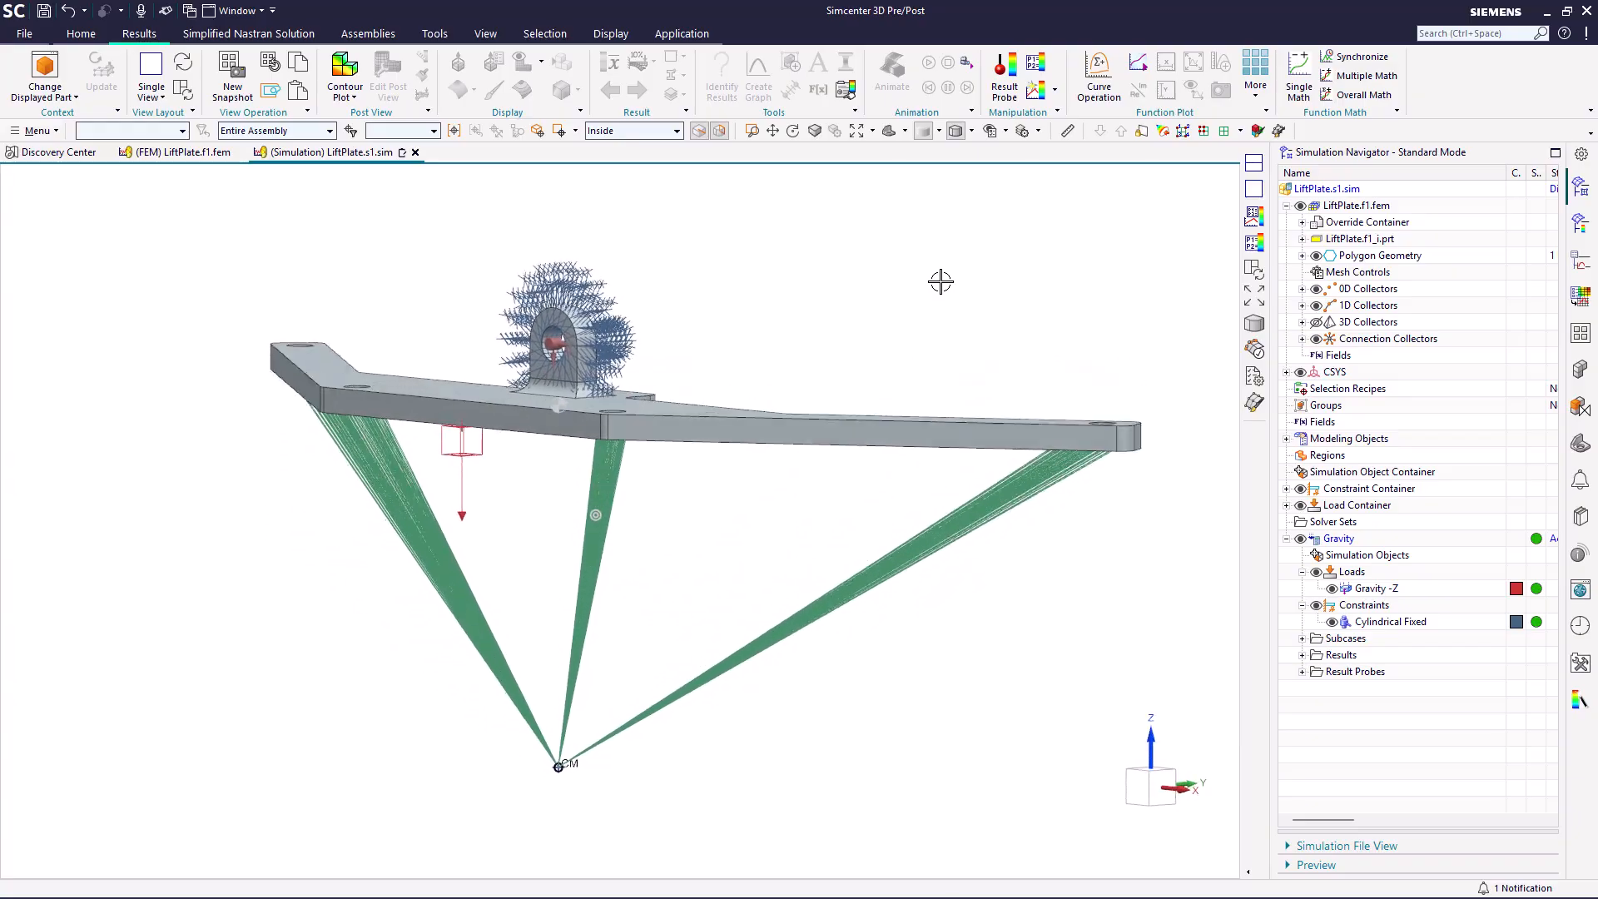
Step: Start a second result probe for the Gravity solution, name it Difference, and set its formula to DispZ - fd("MeanDispZ")
left_click(1303, 672)
right_click(1361, 673)
key("Escape")
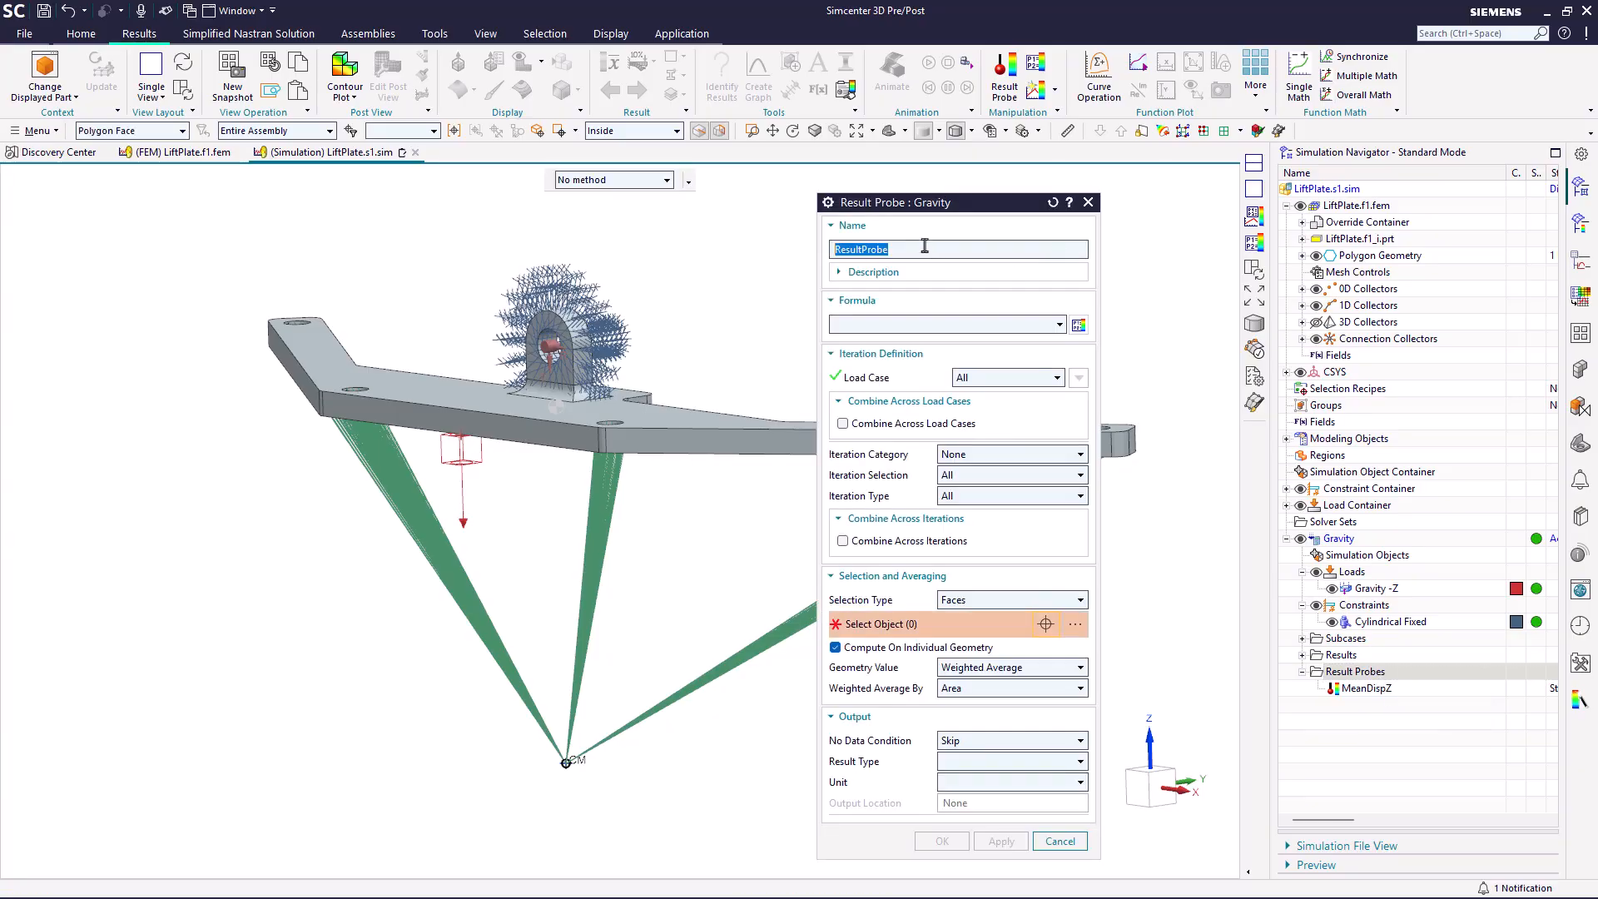
type("D")
type("di")
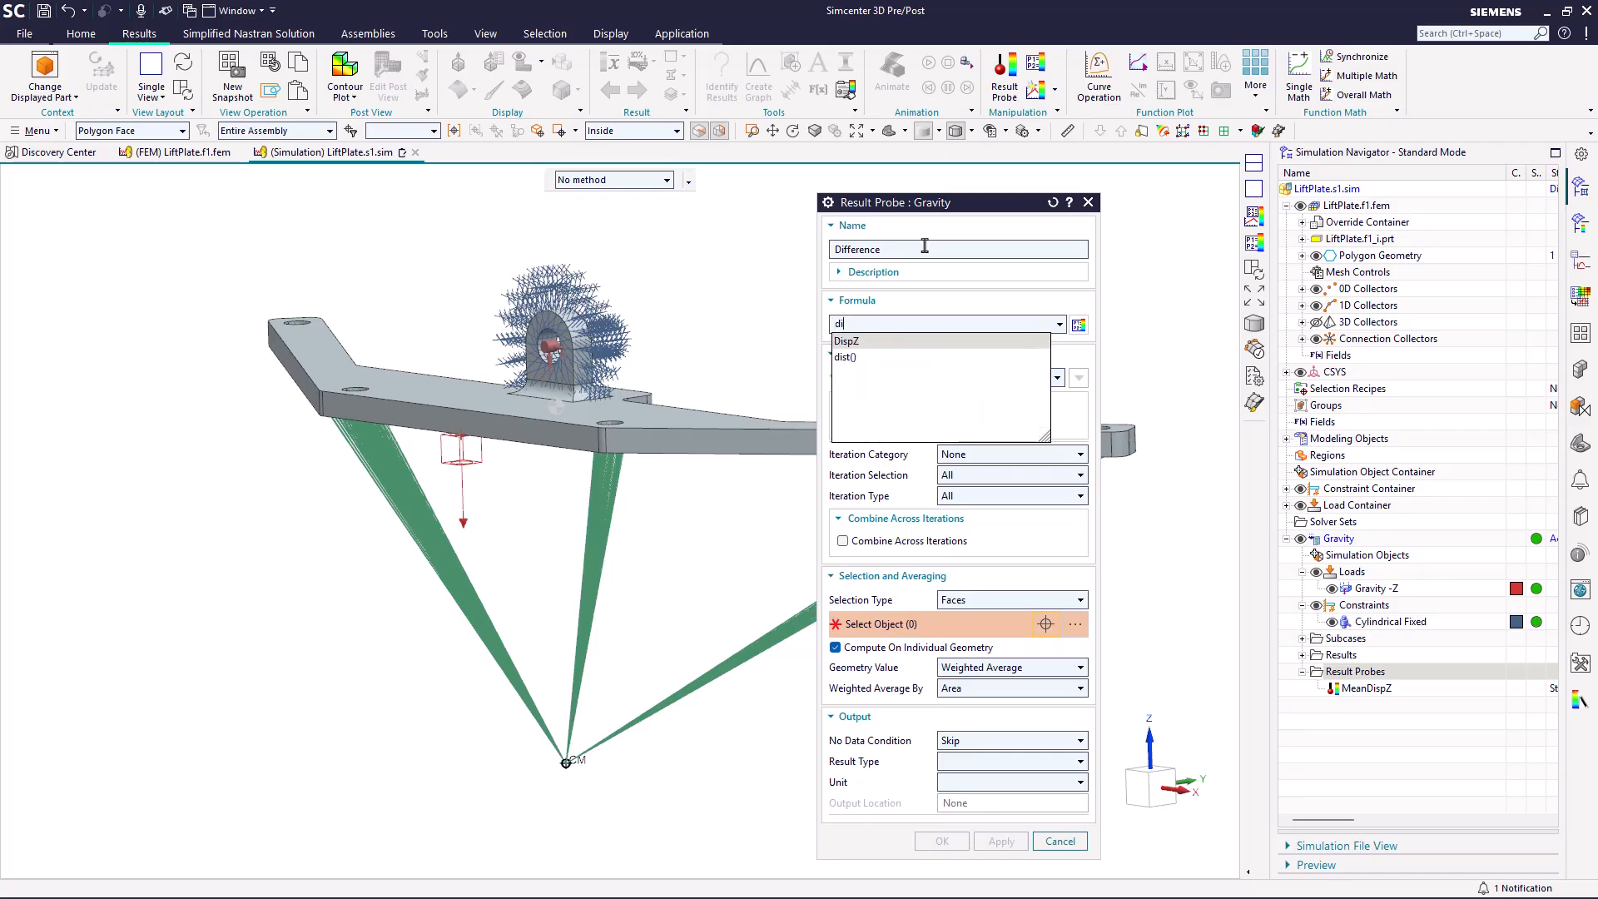
key("Return")
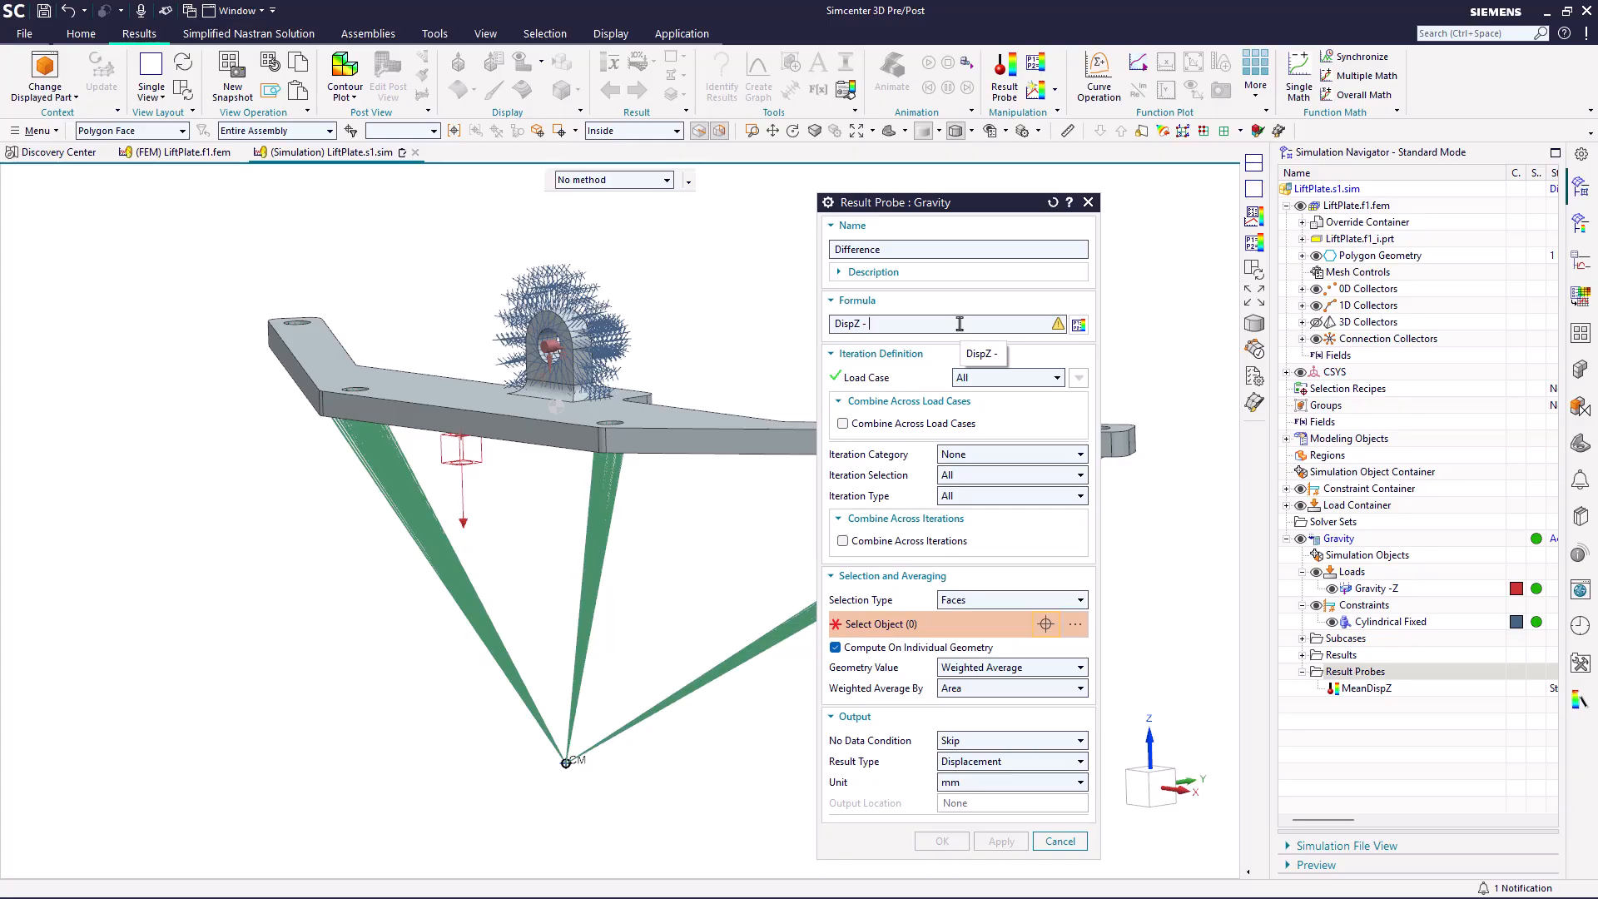
type("f")
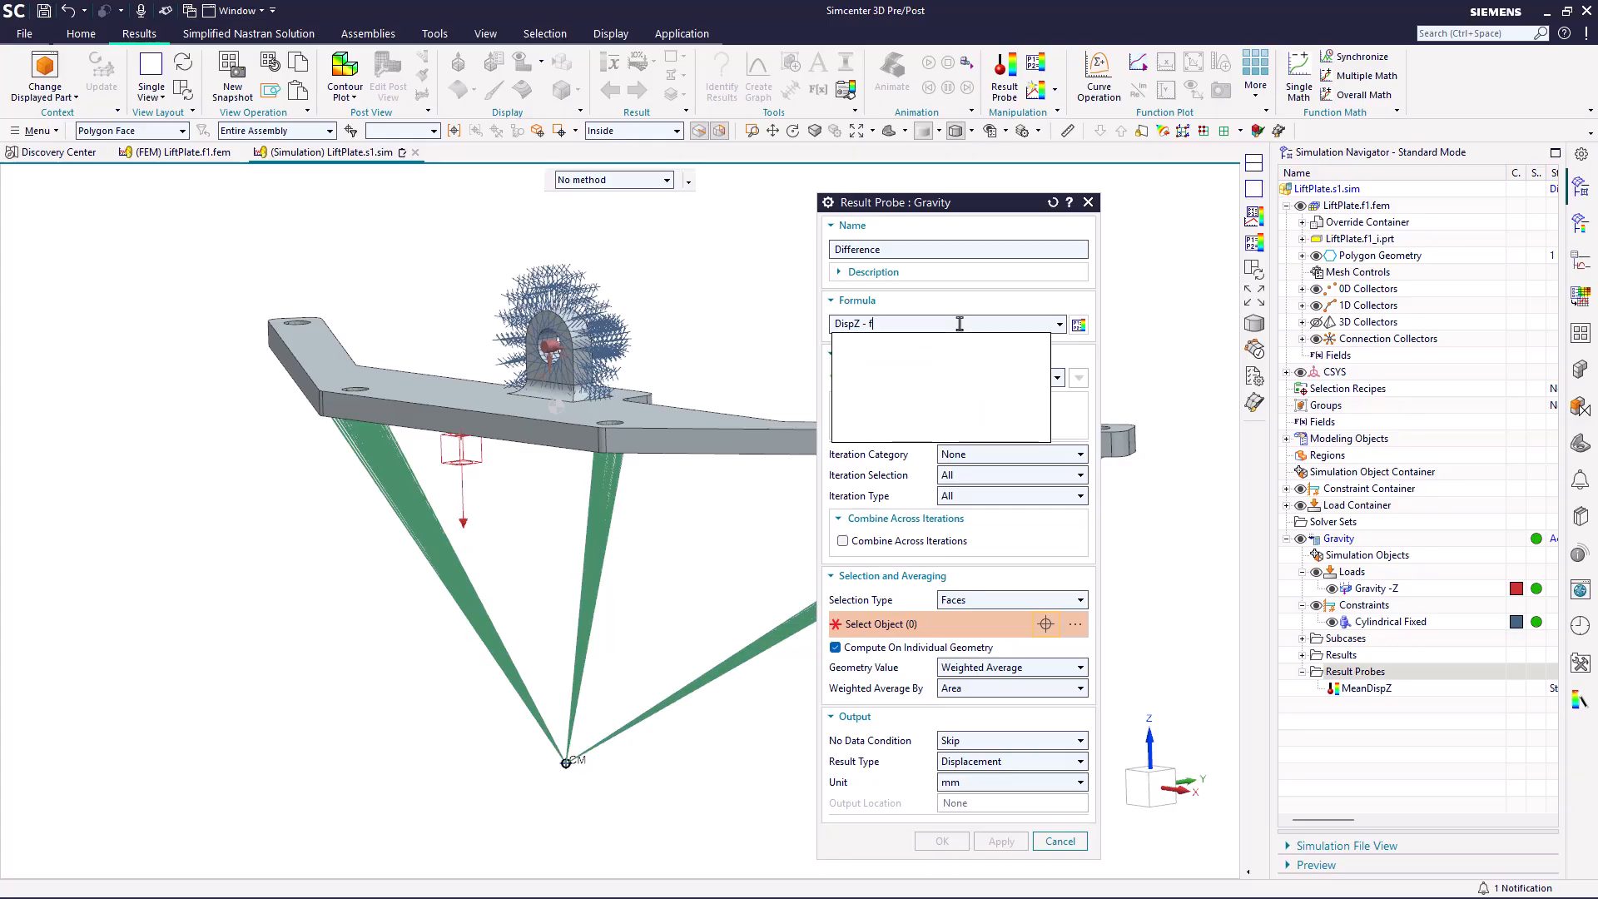
type("d(")
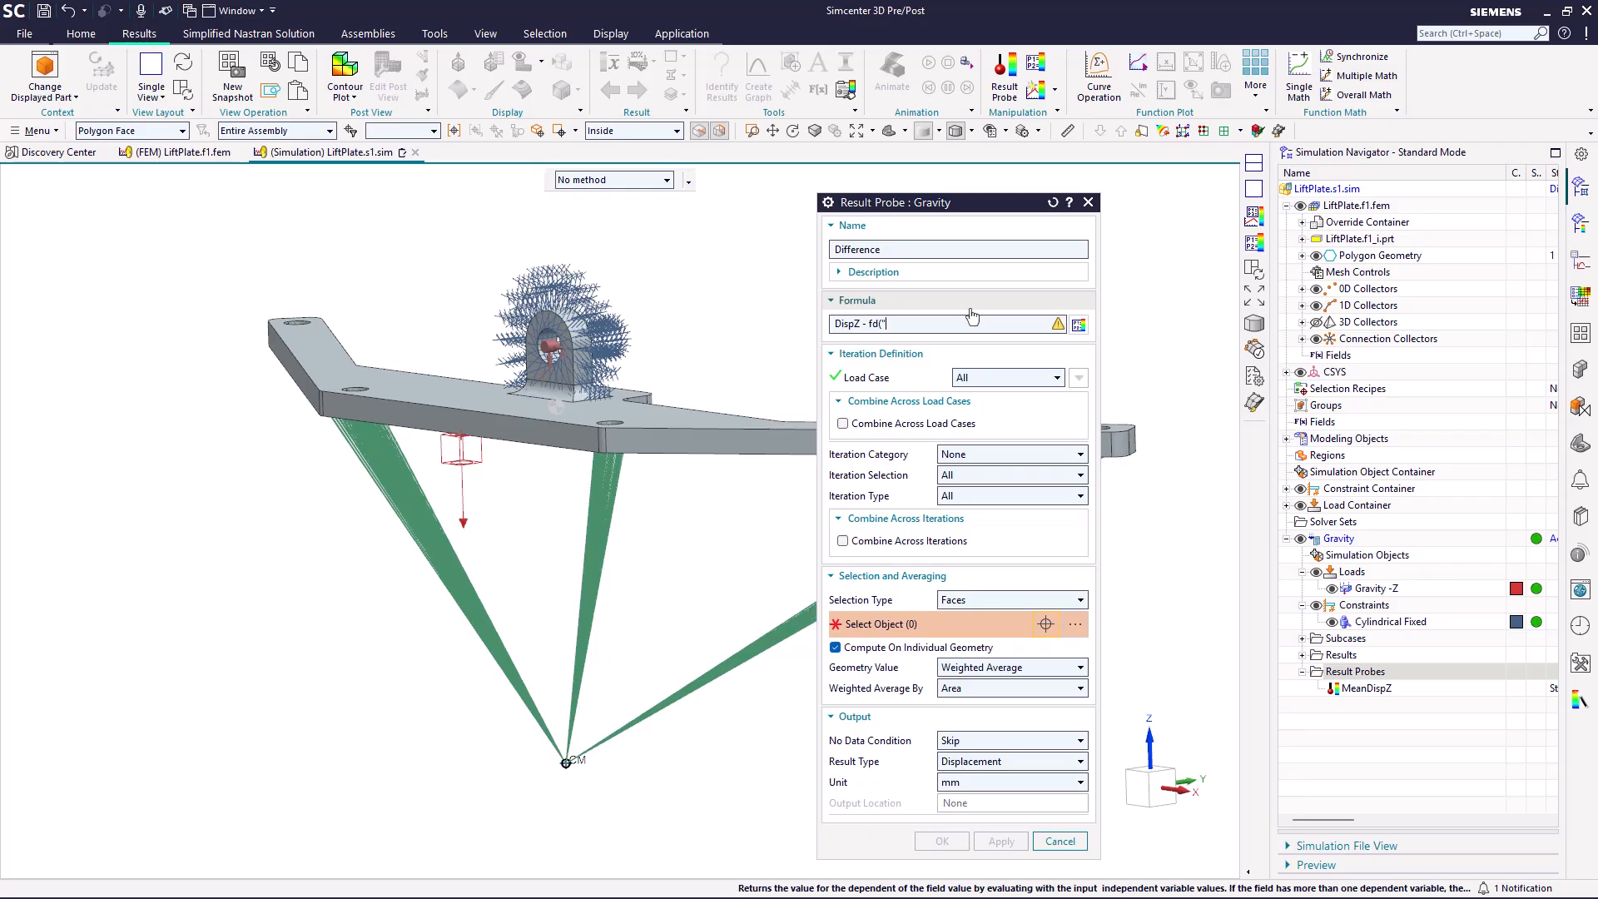
type("eanDispZ\")")
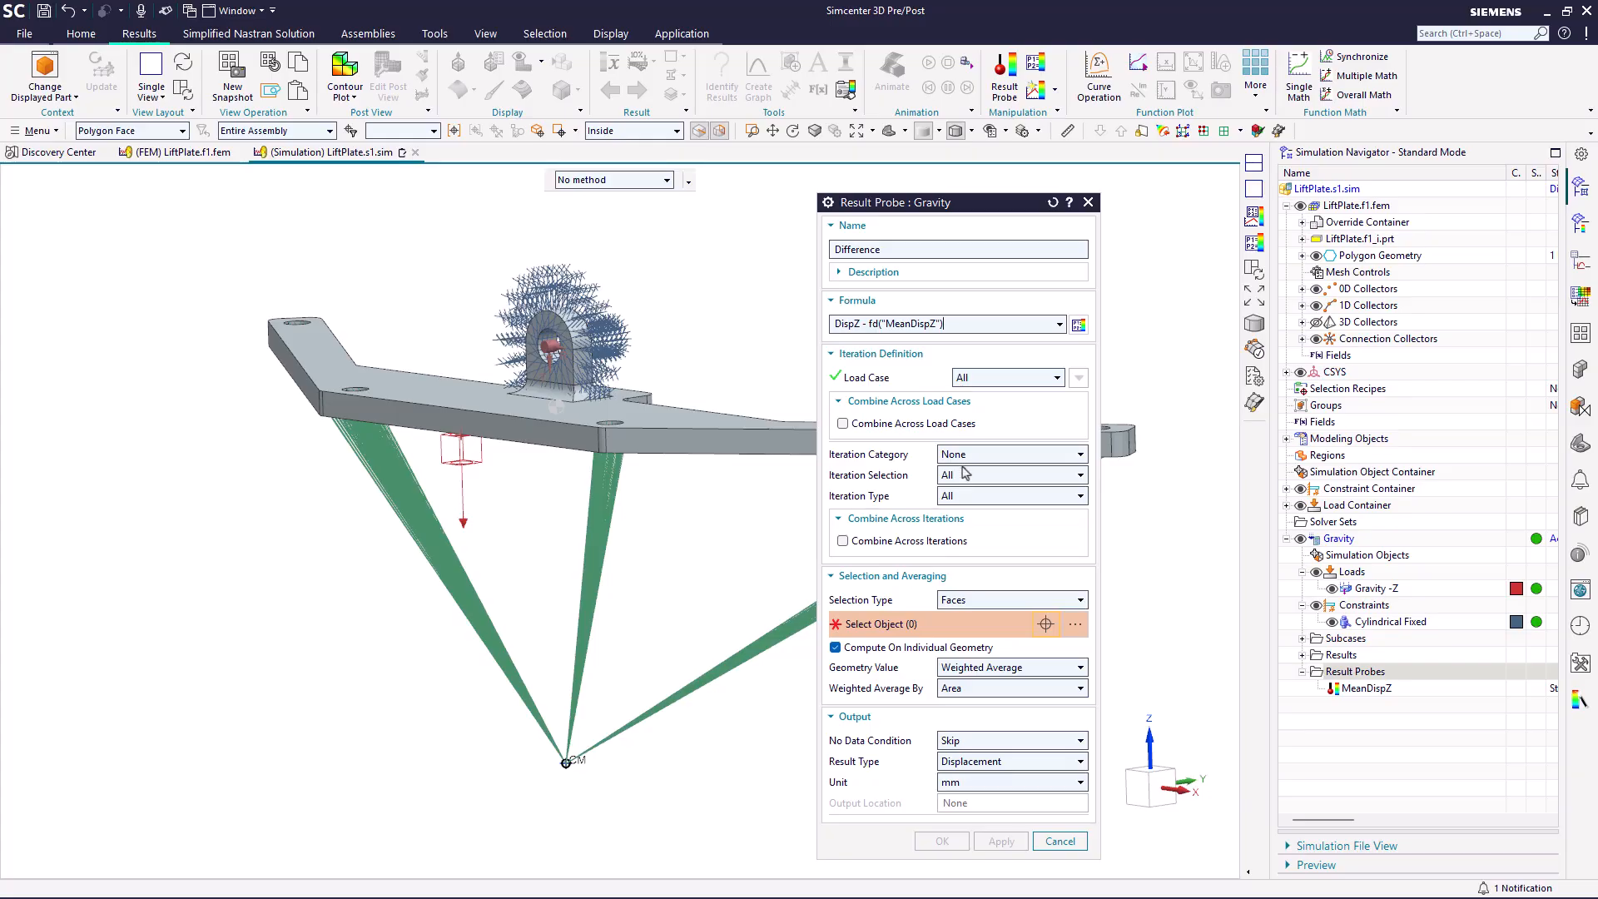
Step: Create the Difference probe on the plate's underside face with Compute On Individual Geometry disabled and Post View output
middle_click_drag(616, 527, 537, 398)
left_click(536, 397)
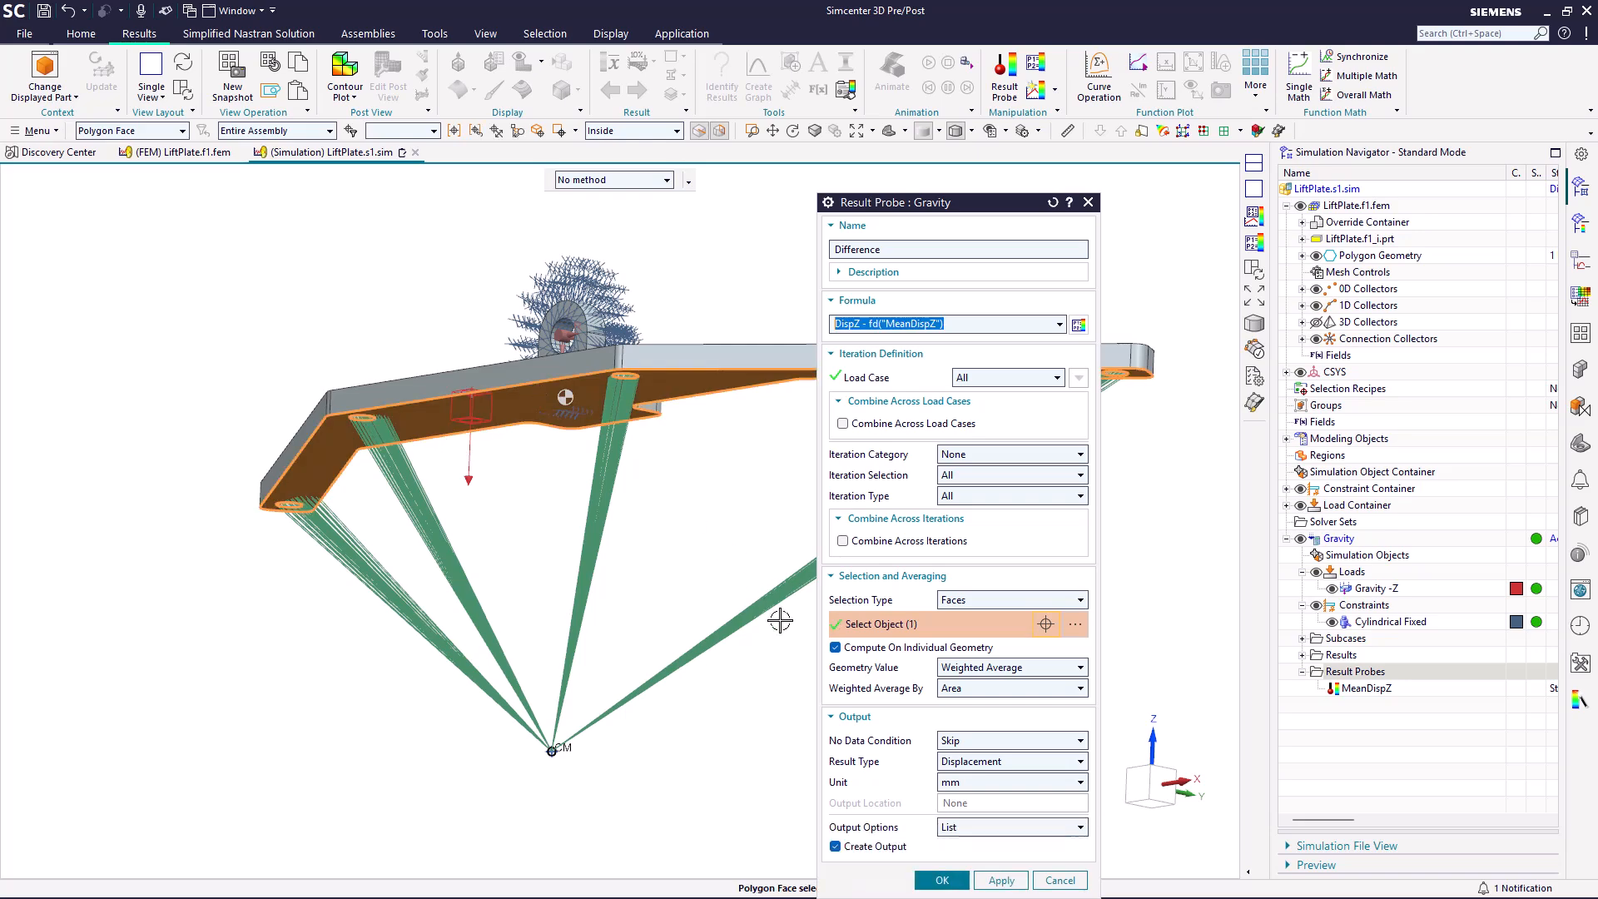
left_click(836, 648)
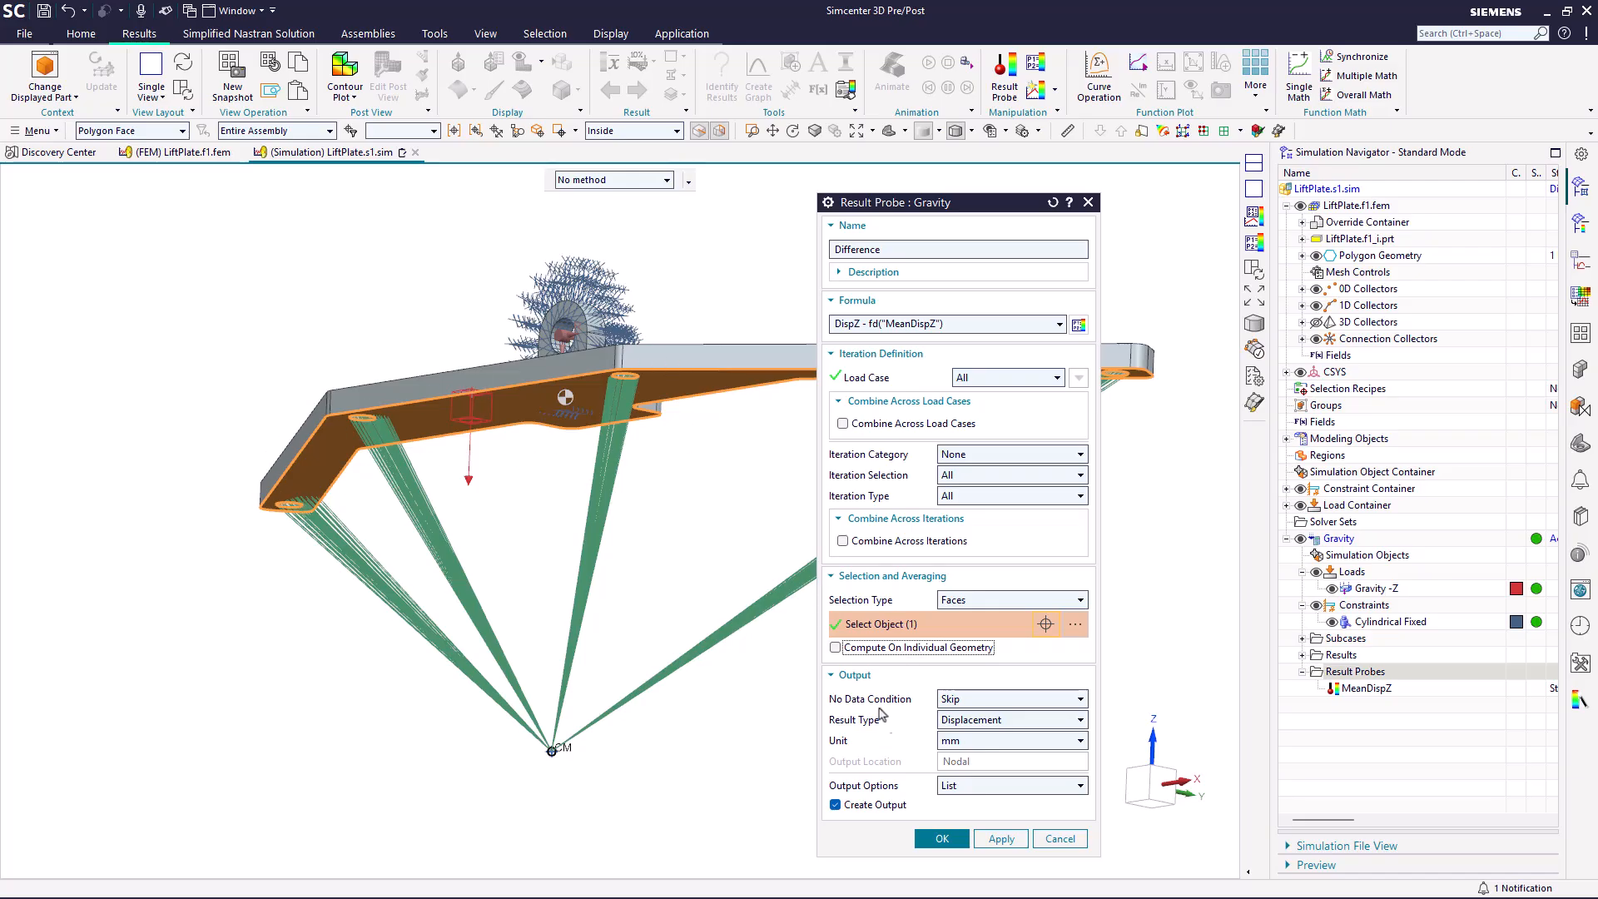
left_click(948, 787)
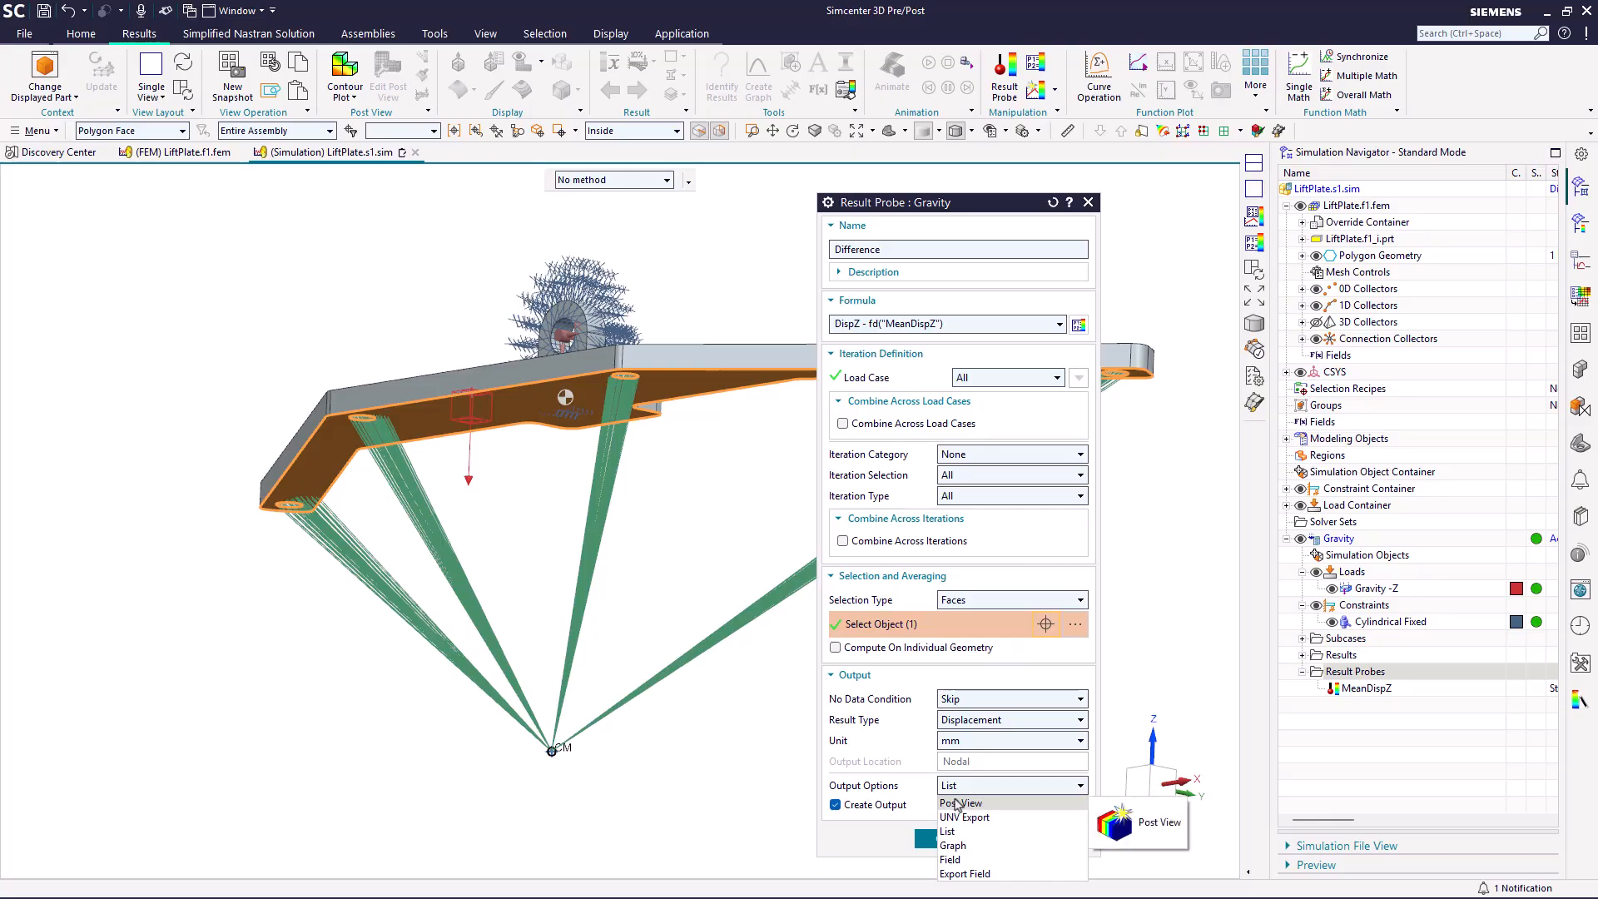
left_click(959, 804)
left_click(941, 839)
Step: Split the display into upper and lower views and plot the Gravity solution's nodal Z displacement in the lower view
mouse_move(539, 291)
middle_mouse_down()
mouse_move(448, 315)
mouse_move(232, 314)
middle_mouse_up()
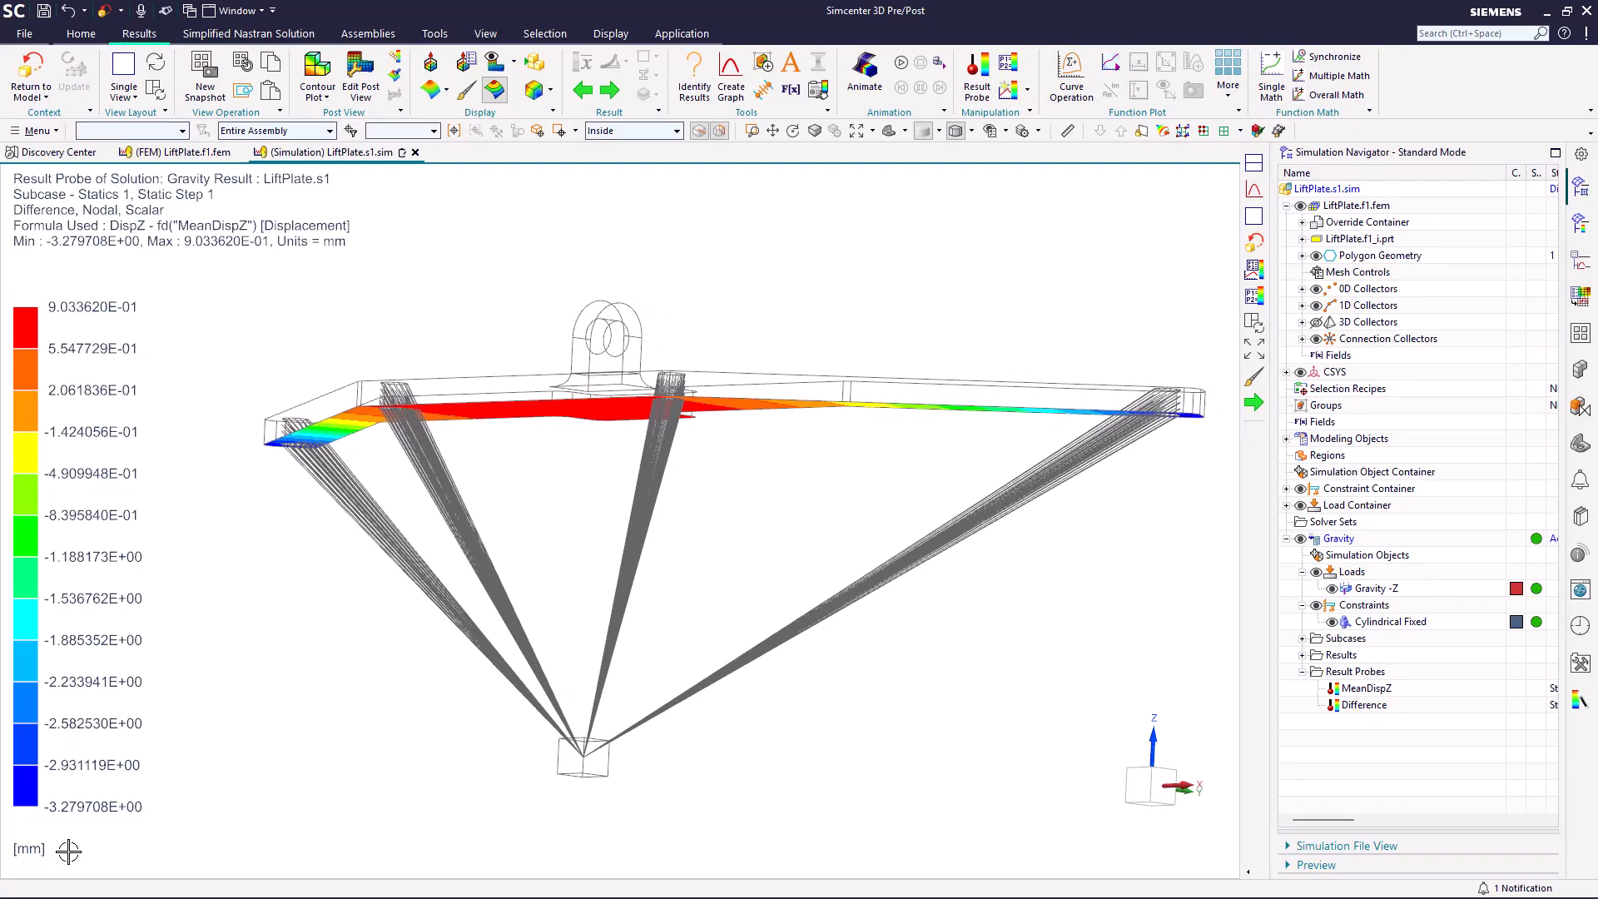
mouse_move(125, 814)
middle_mouse_down()
mouse_move(162, 779)
mouse_move(185, 671)
mouse_move(267, 642)
middle_mouse_up()
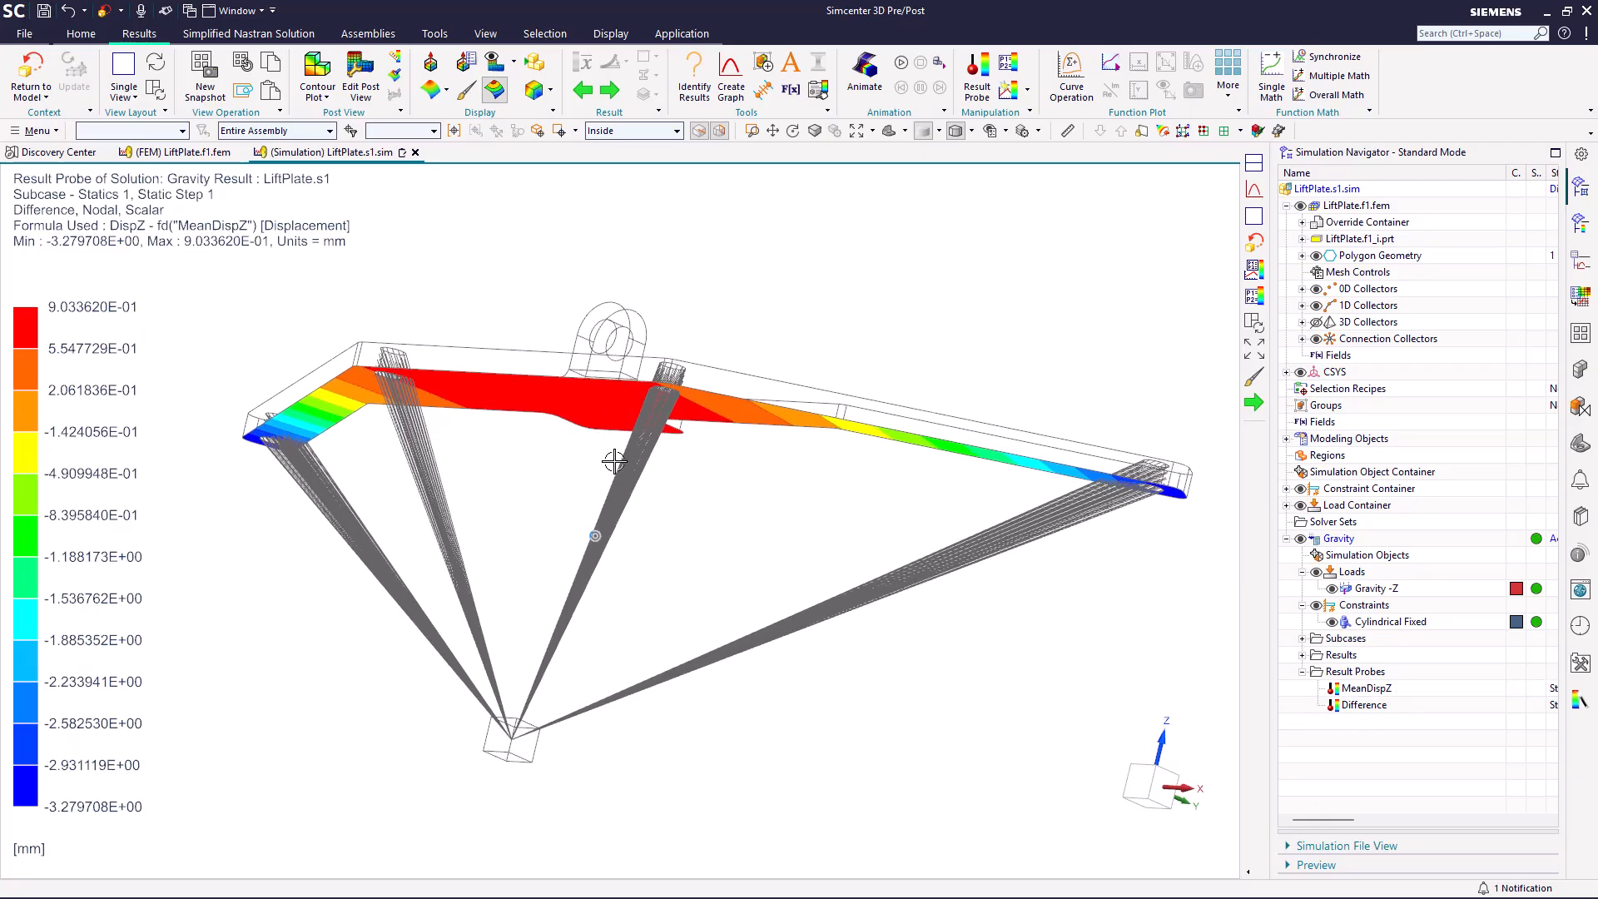
left_click(124, 97)
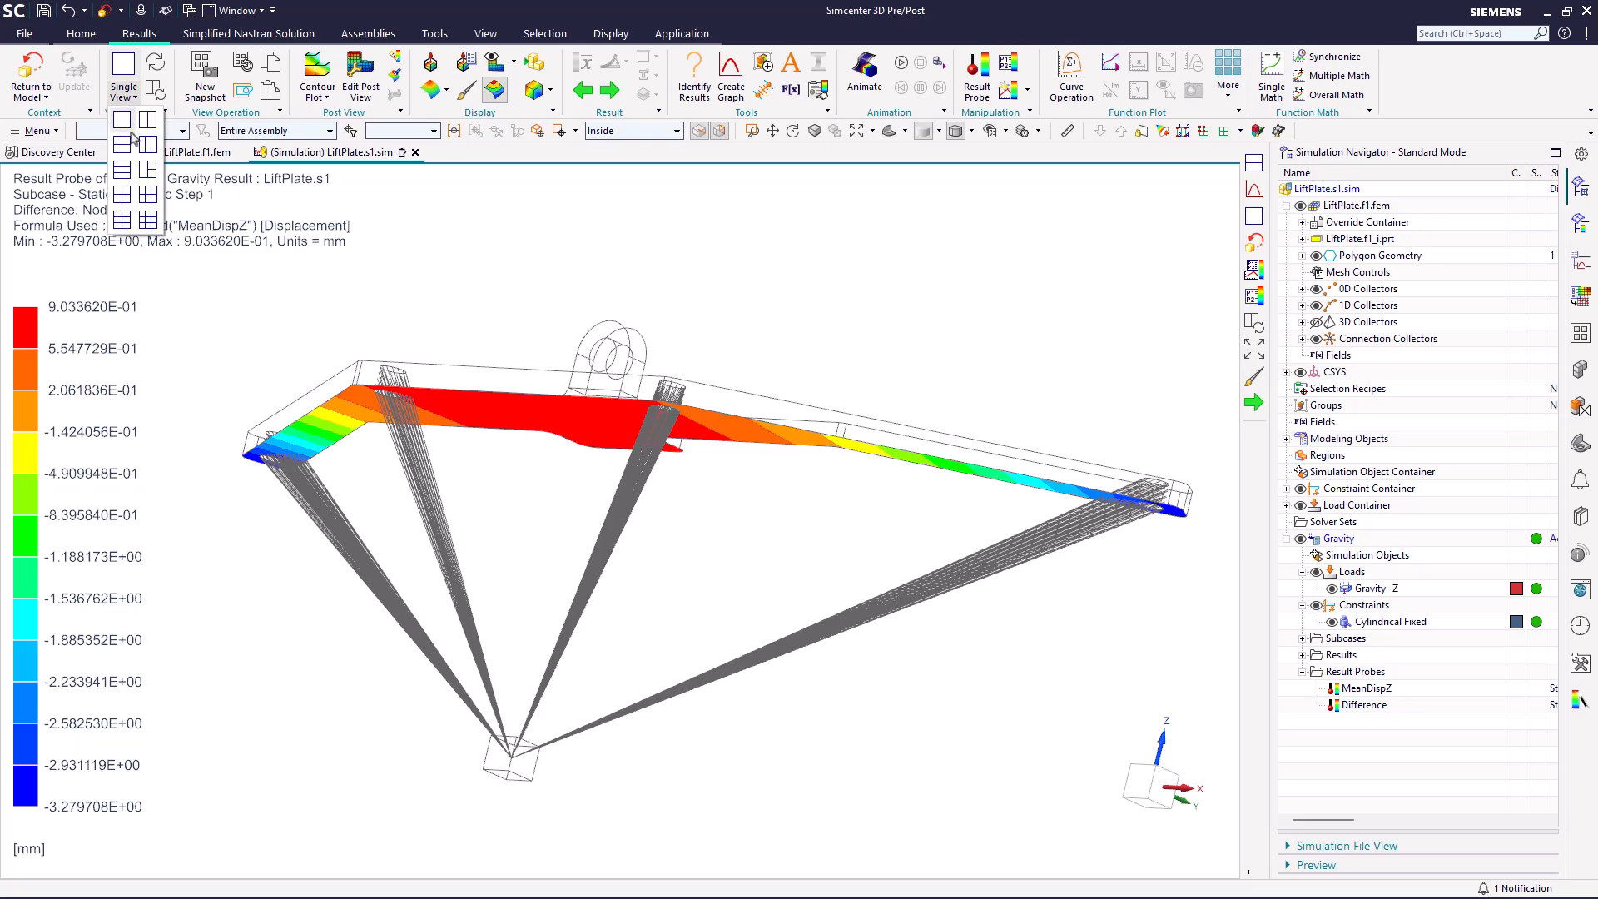
left_click(125, 150)
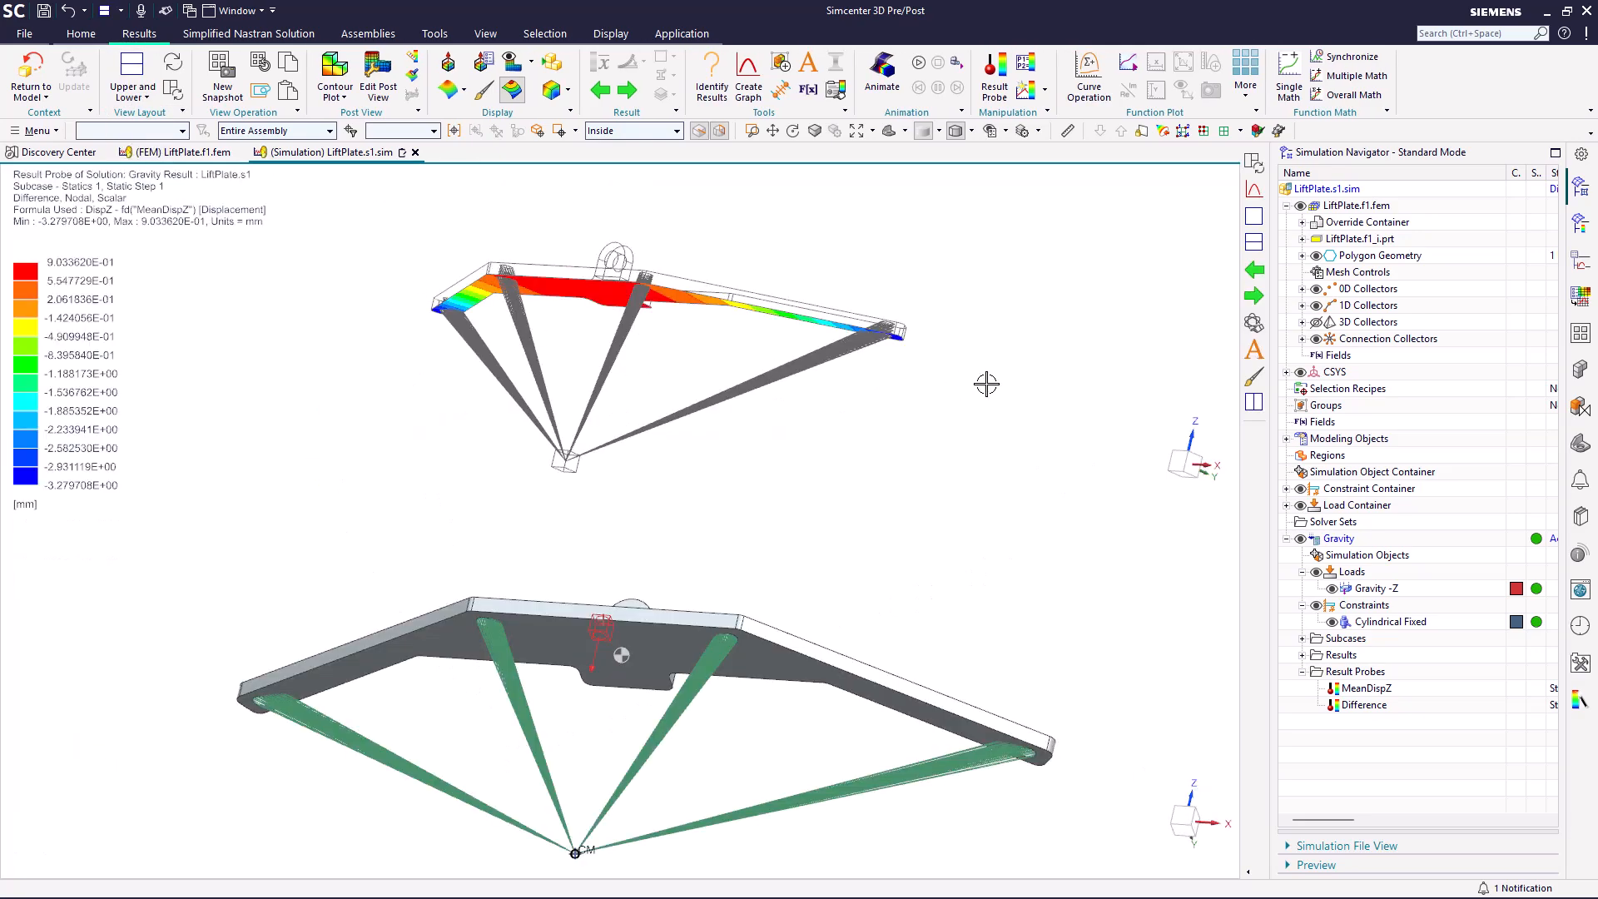
left_click(1580, 223)
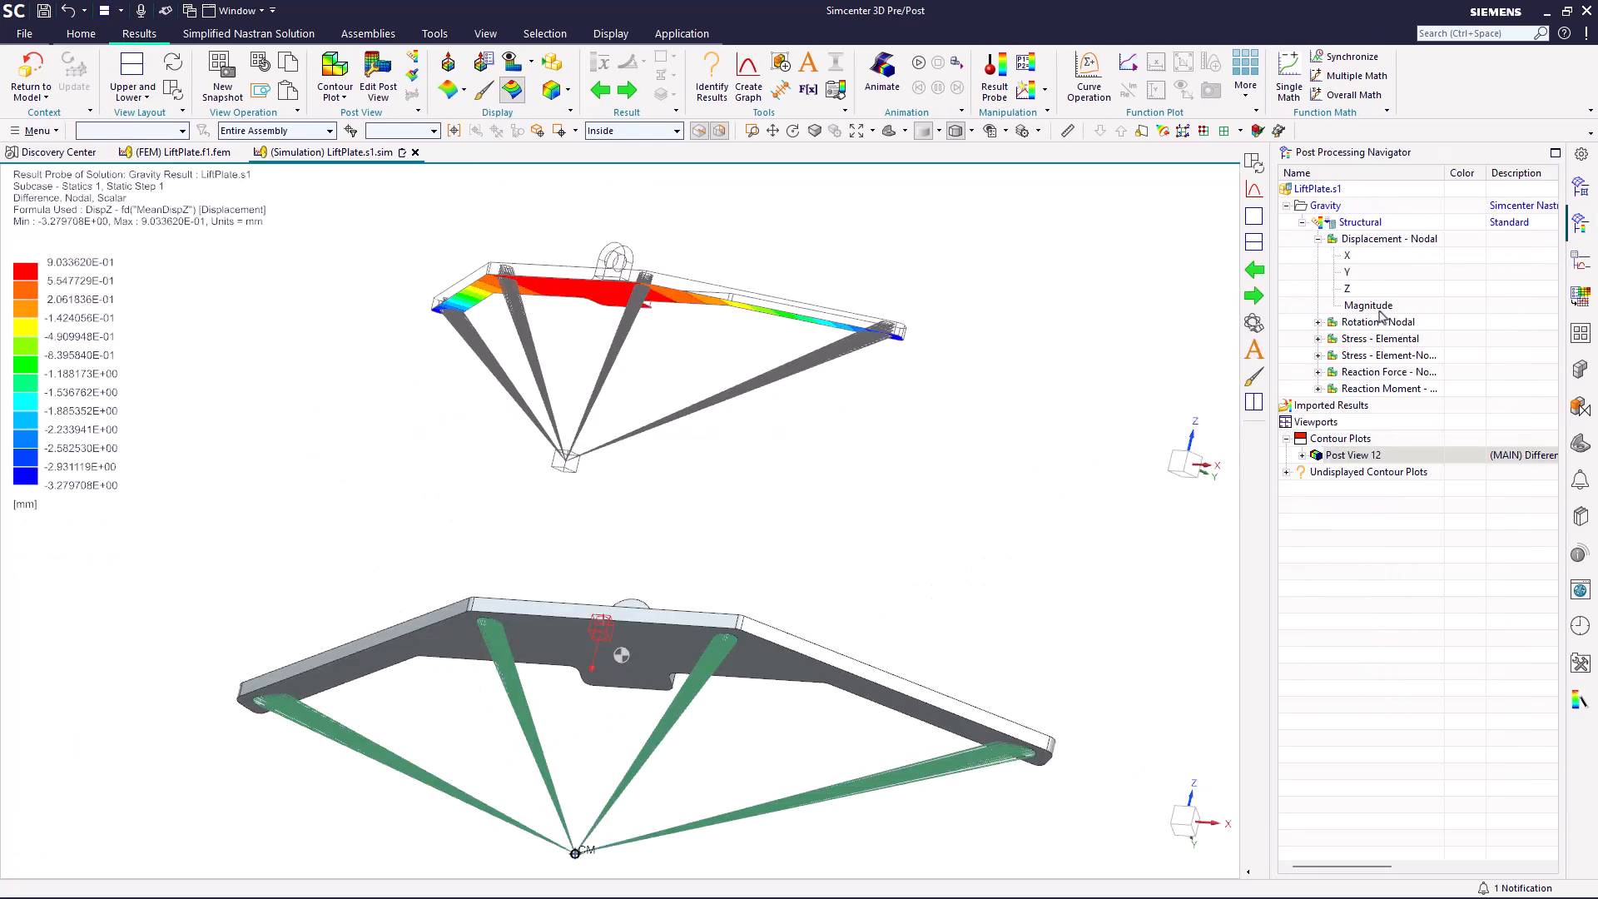
right_click(1378, 291)
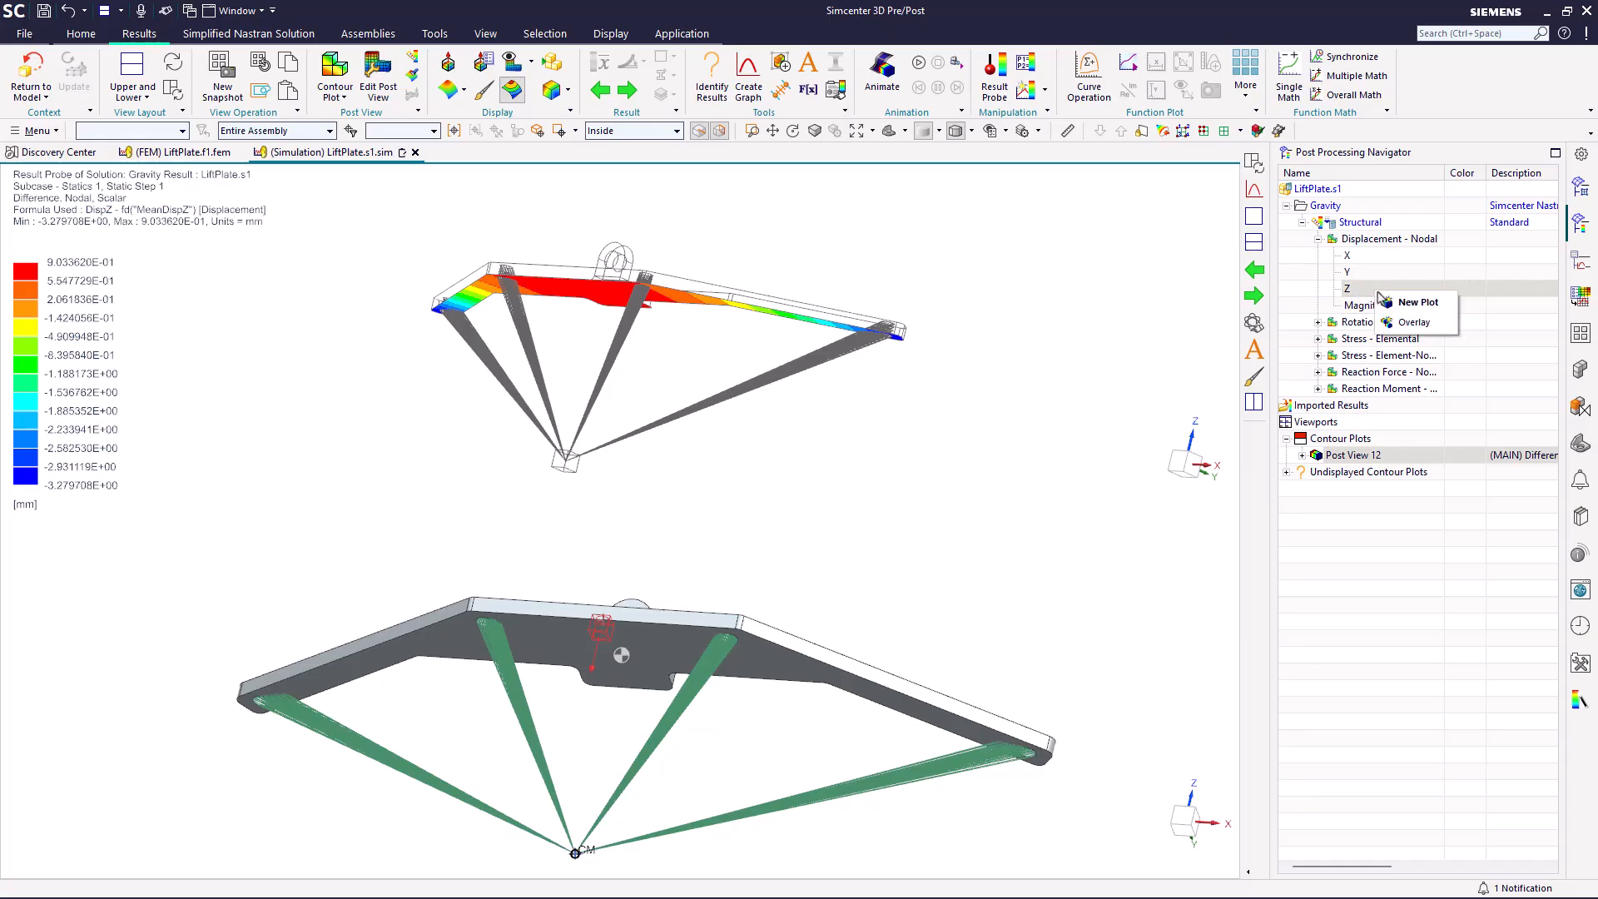
left_click(1415, 302)
left_click(956, 616)
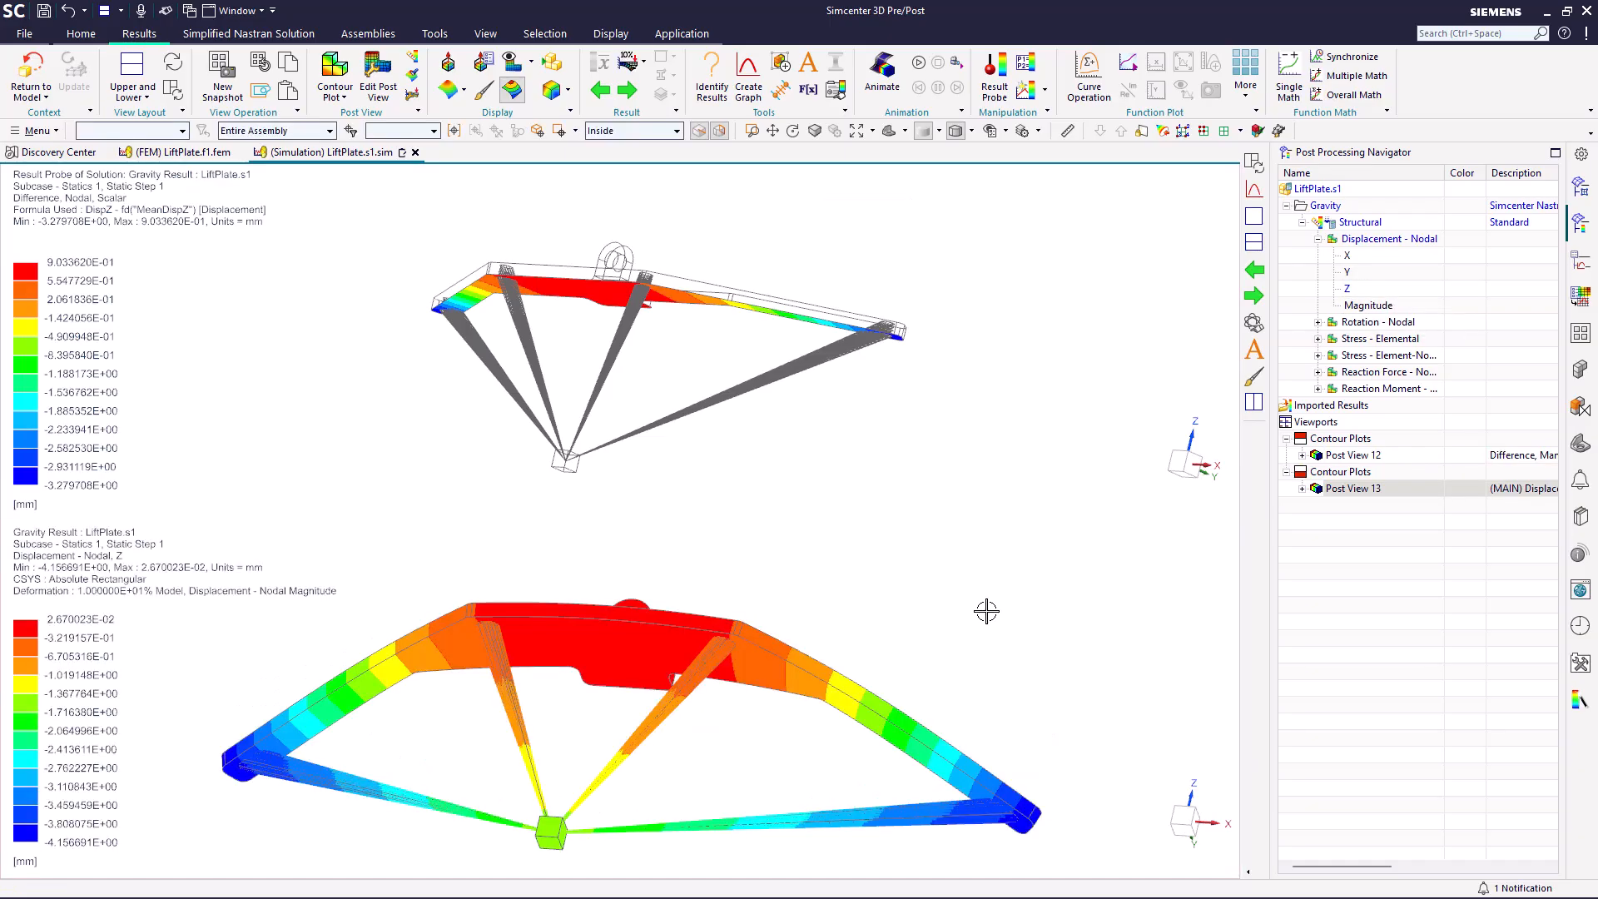
Step: Synchronize the upper and lower views and orbit both plots together to show the plate's underside
middle_click_drag(707, 564, 627, 536)
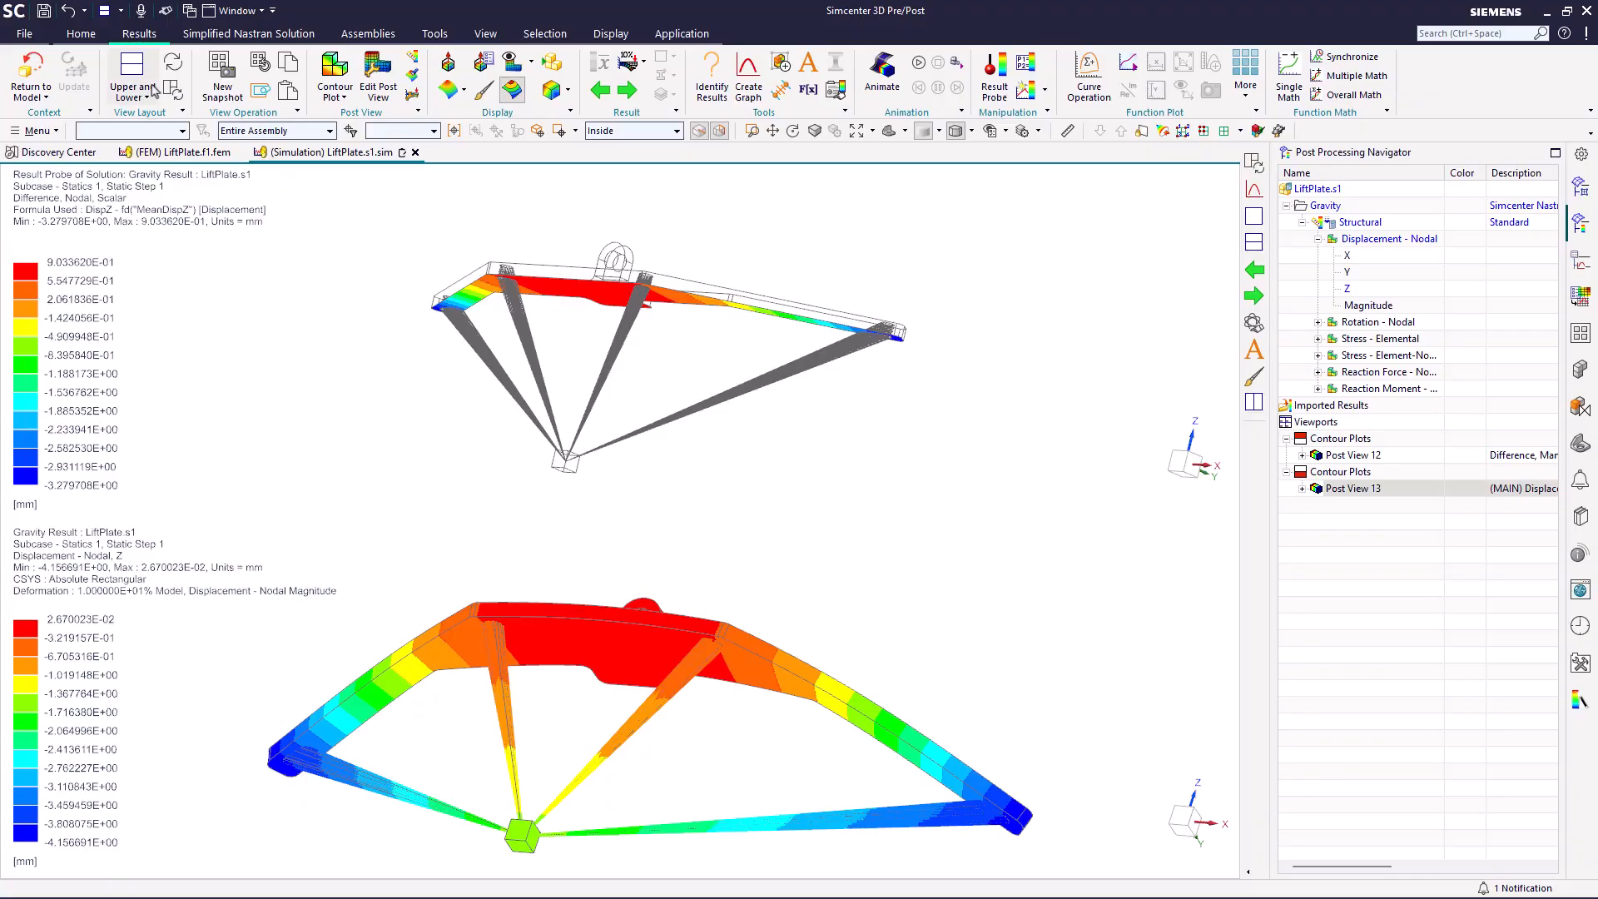
left_click(173, 63)
middle_click_drag(595, 405, 687, 388)
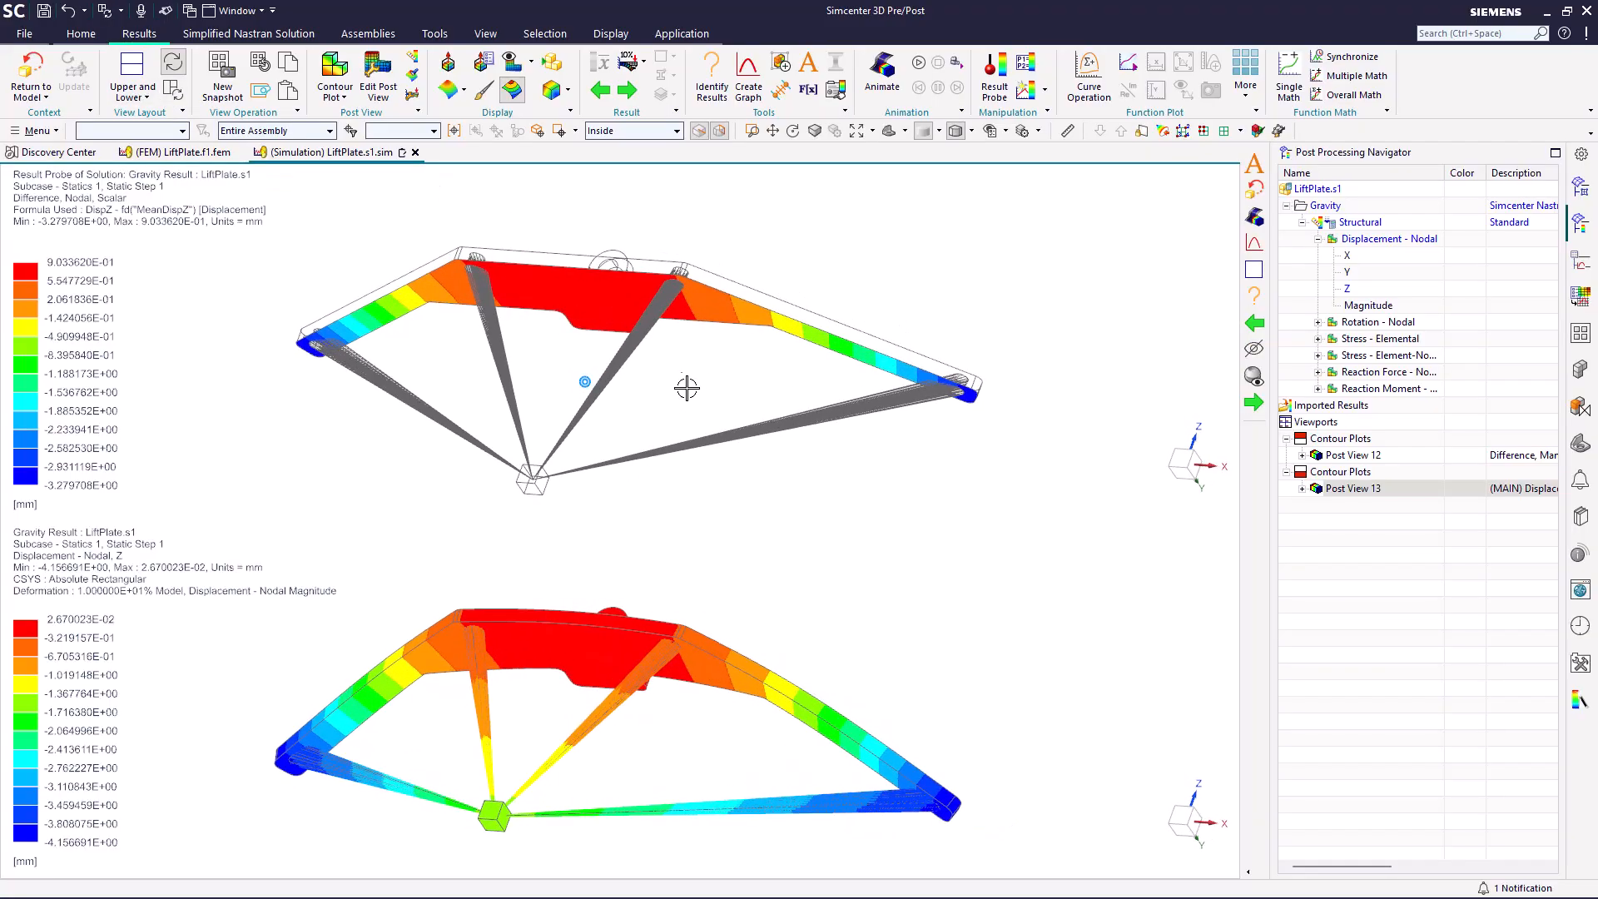
Step: Annotate the result value with its unit at a node near the middle of the plate in the lower Z displacement plot
left_click(806, 72)
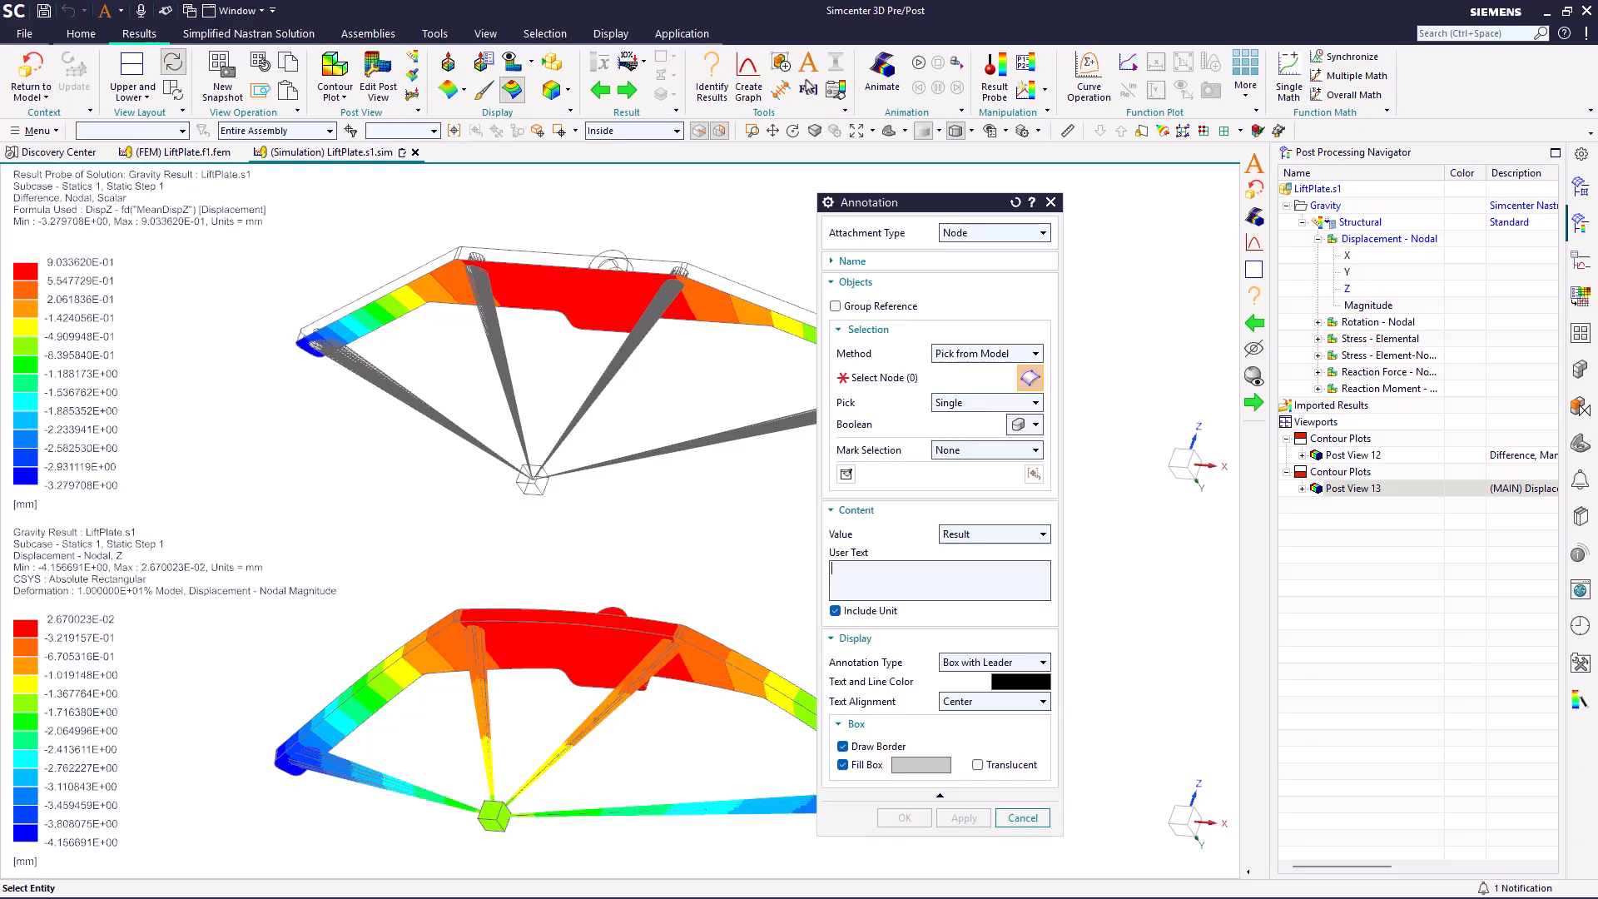
left_click(596, 649)
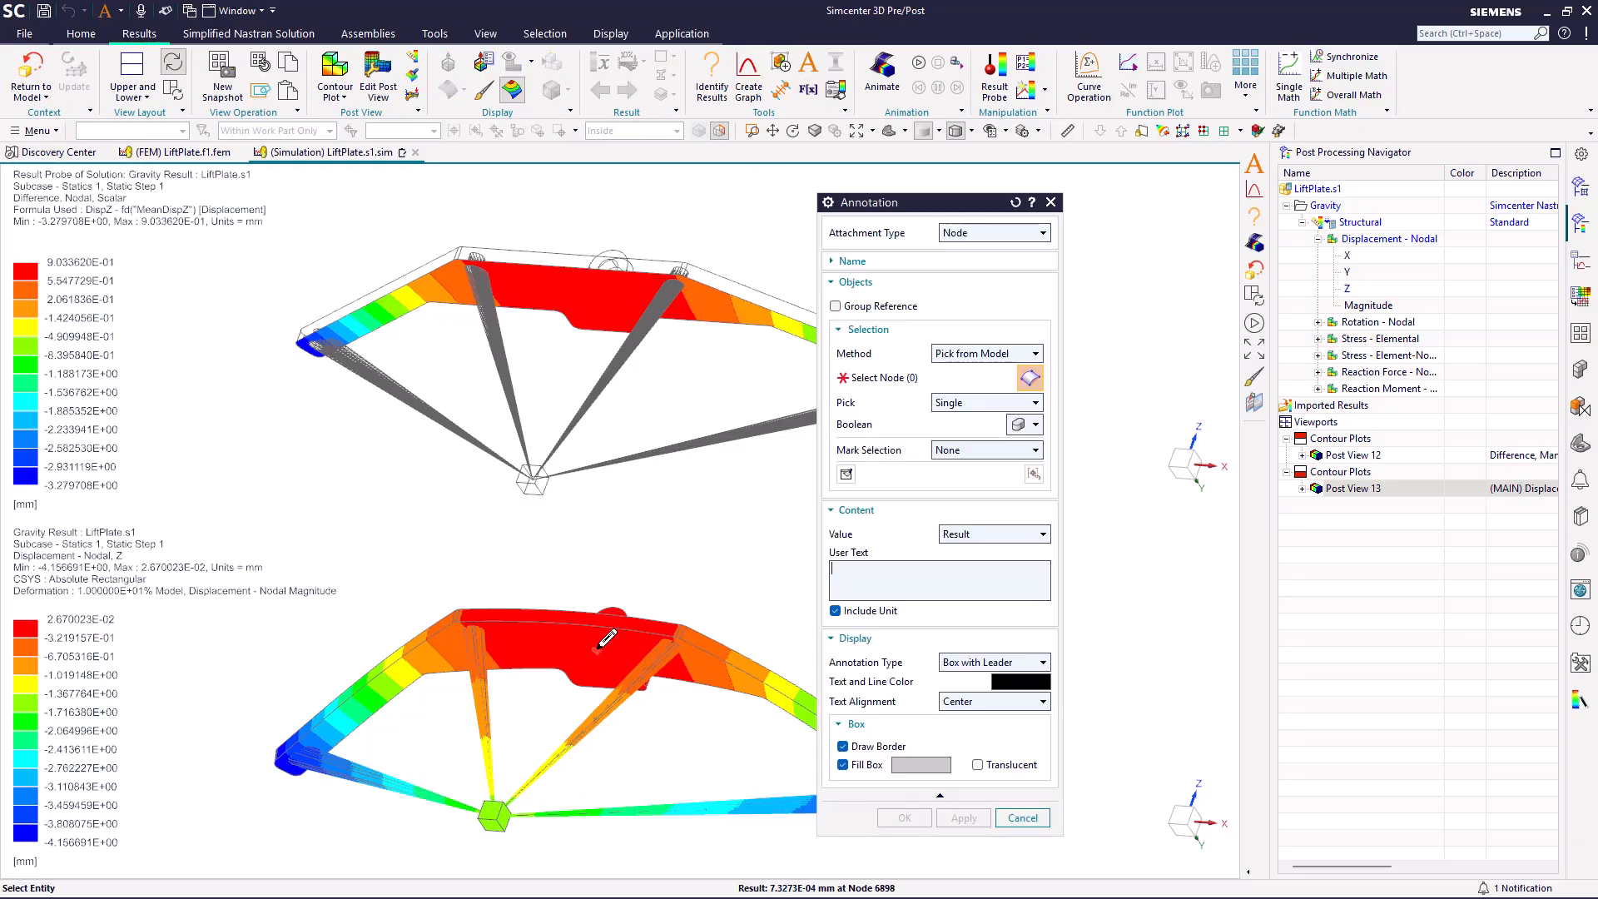
left_click(904, 819)
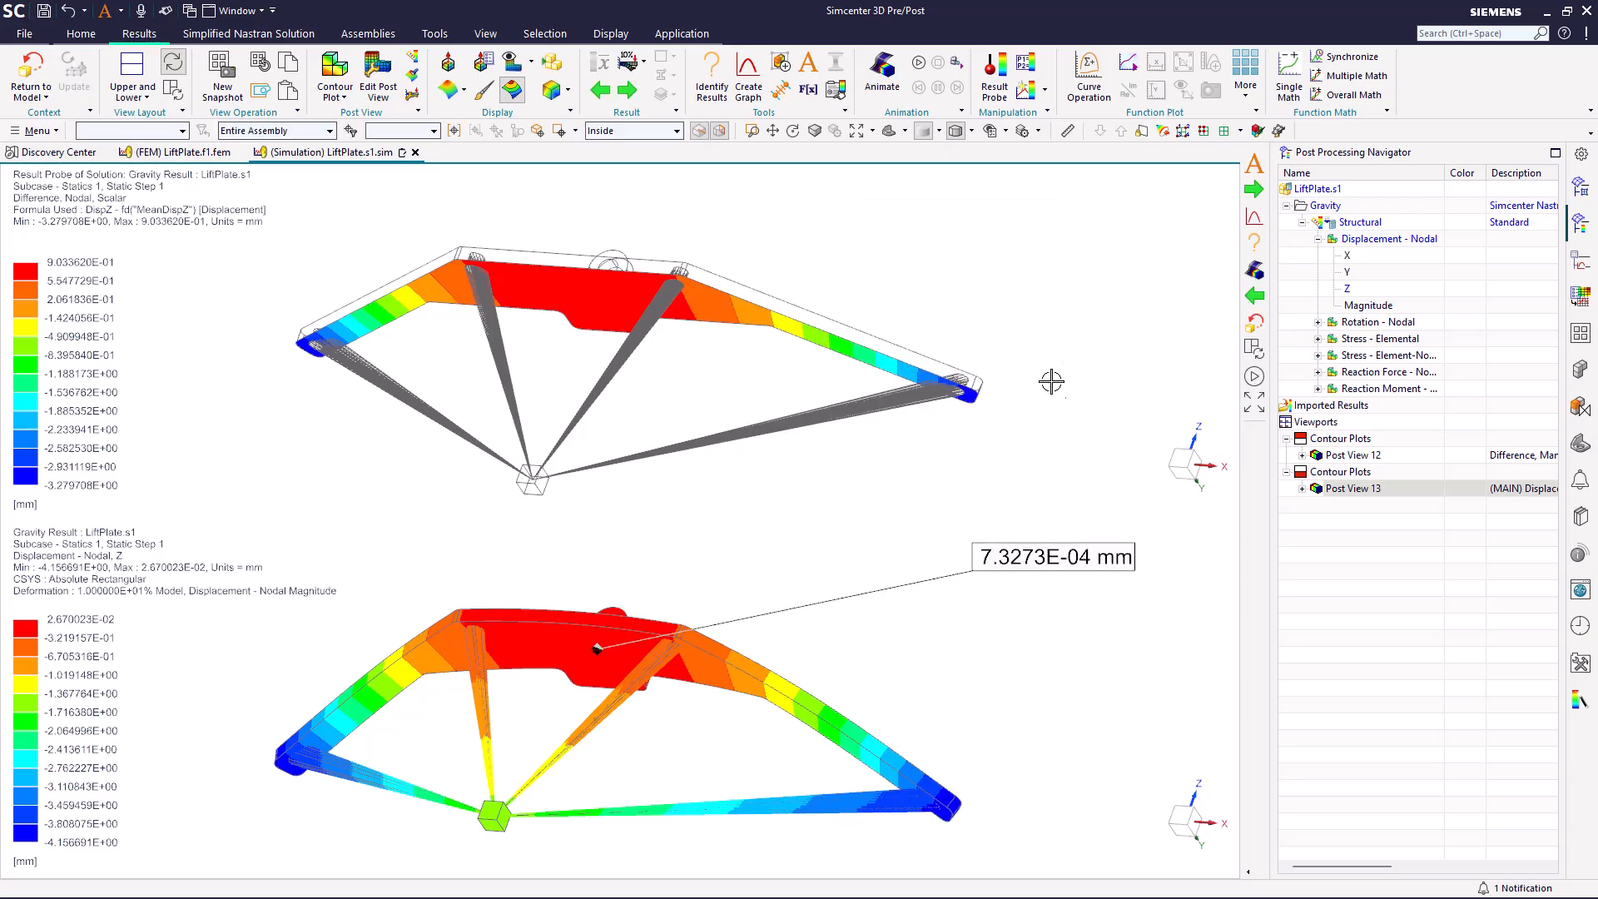
Step: Annotate the result value with its unit at a node near the middle of the plate in the upper Difference plot
left_click(1044, 324)
left_click(808, 65)
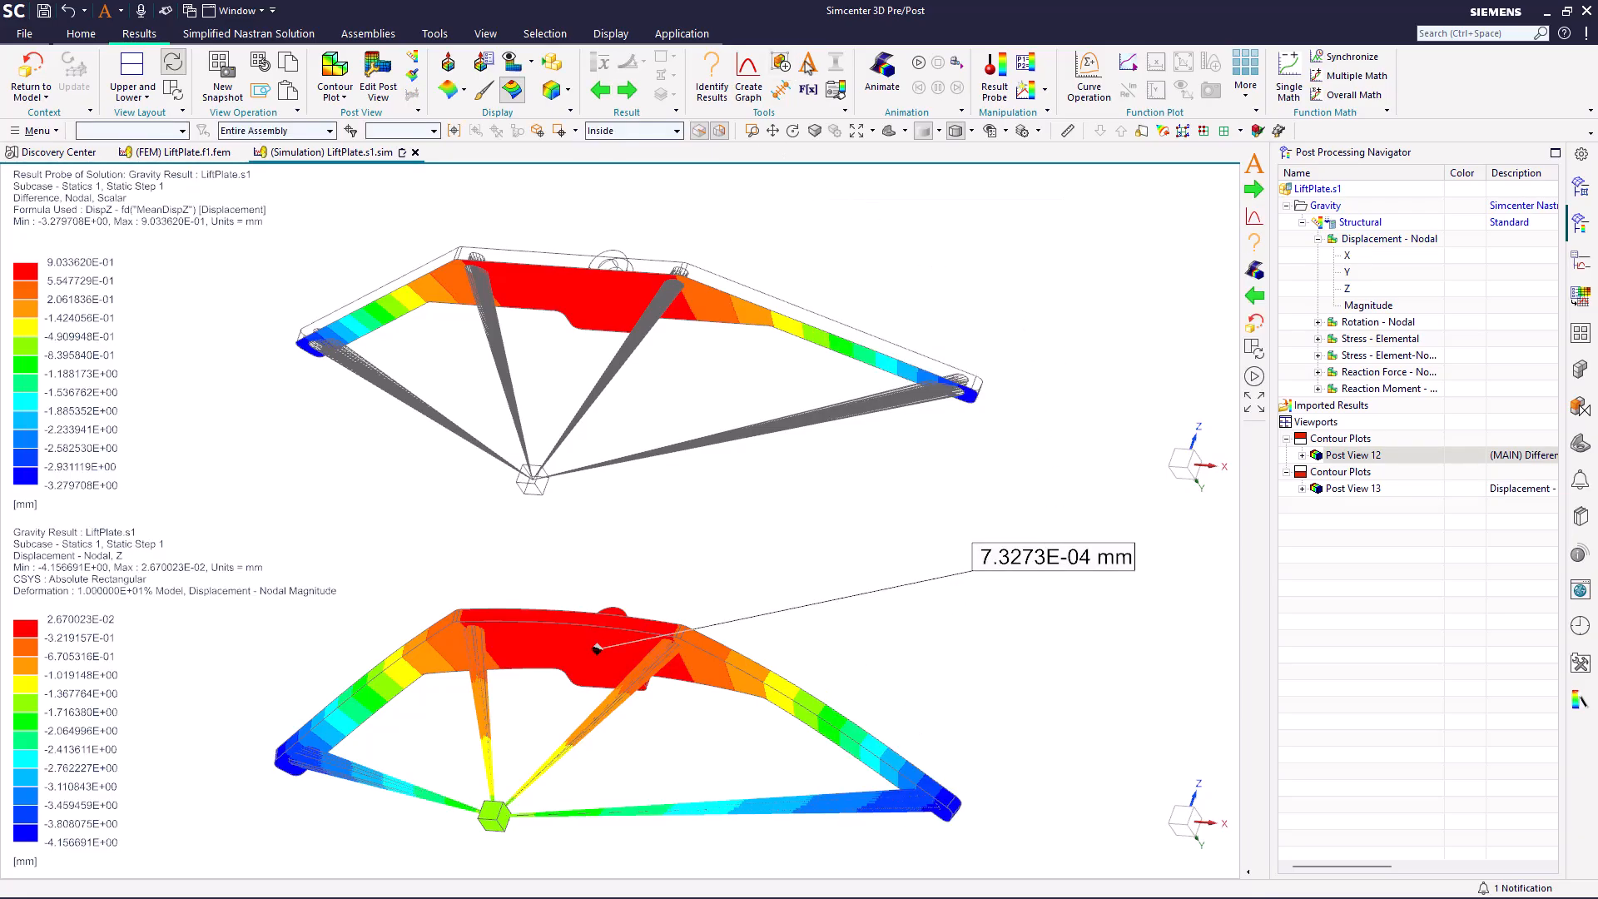
left_click(614, 283)
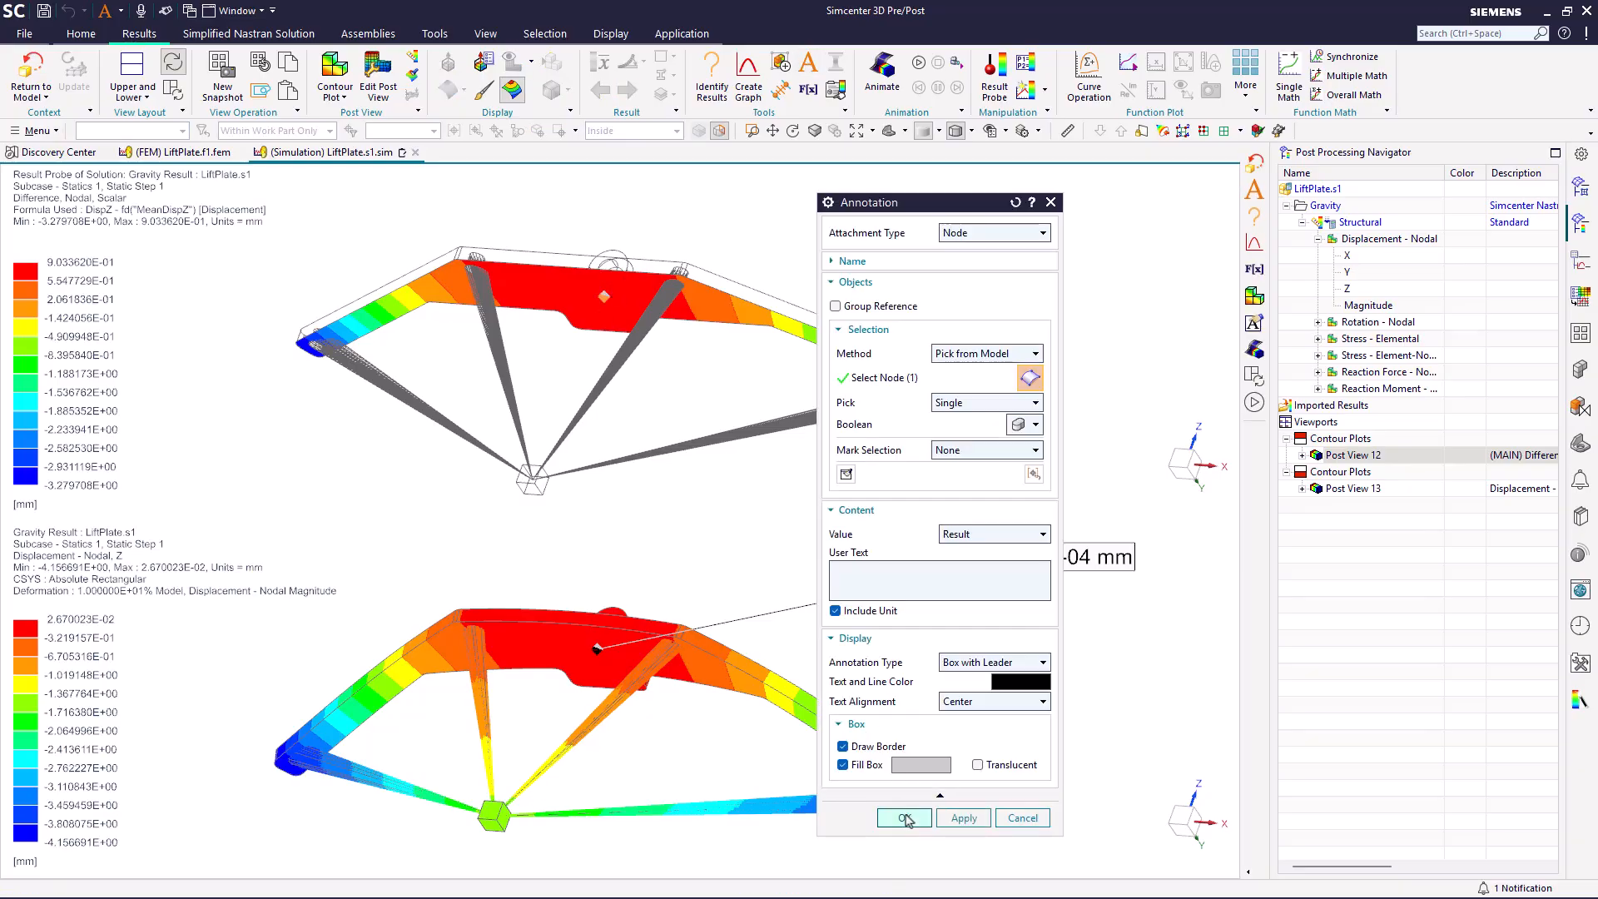
left_click(905, 818)
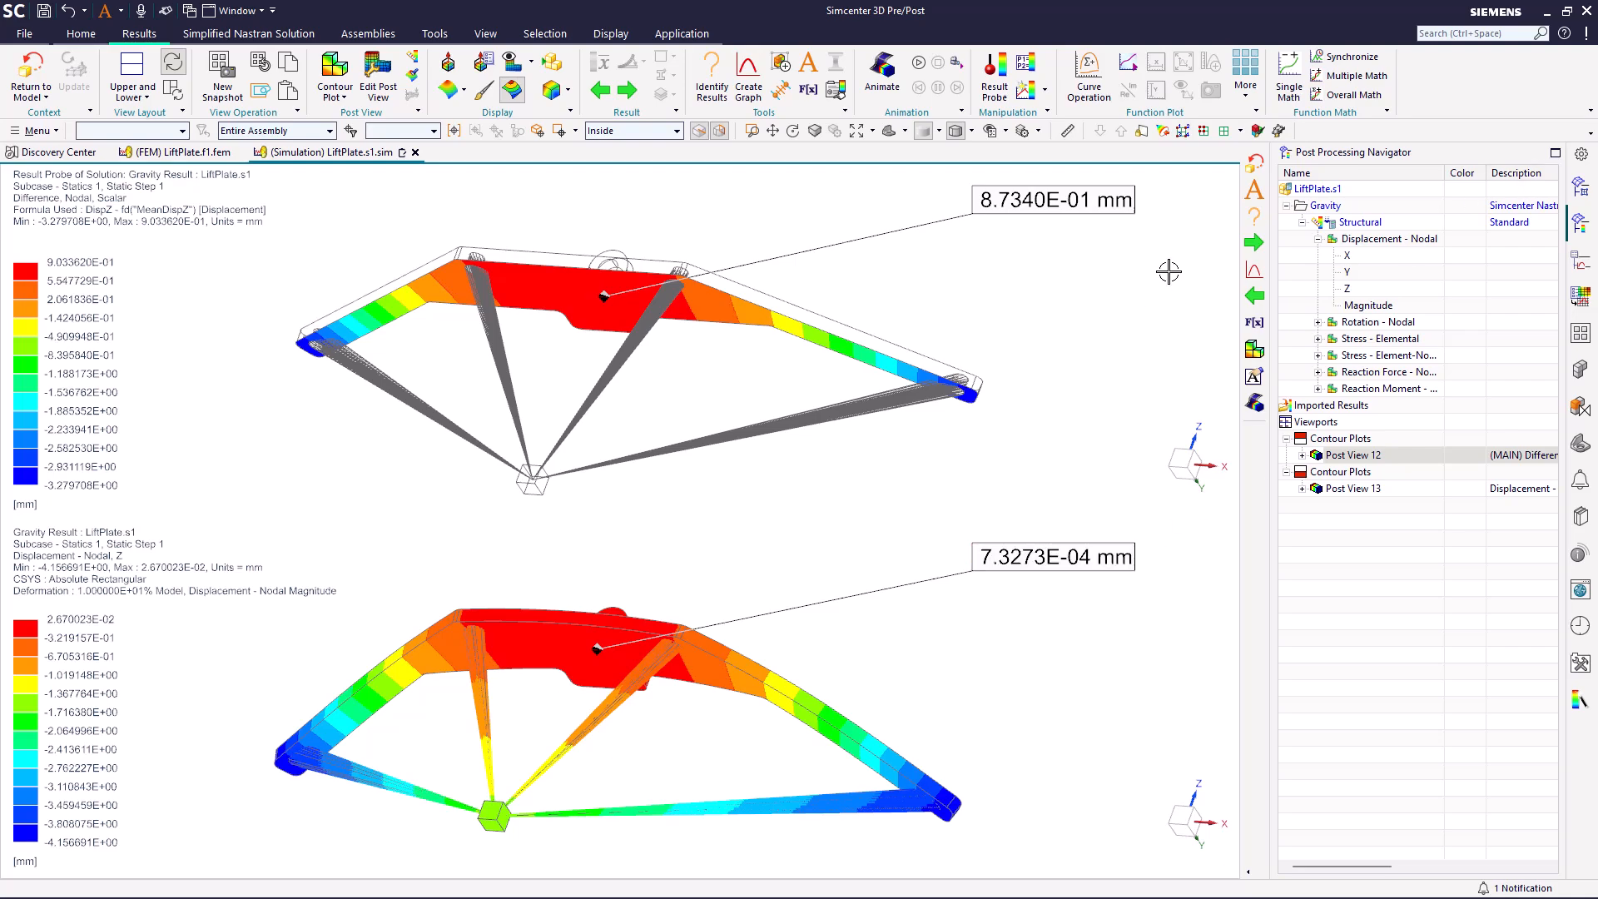
Step: List the MeanDispZ probe's value for comparison with the two node annotations, and close the listing
left_click(1580, 188)
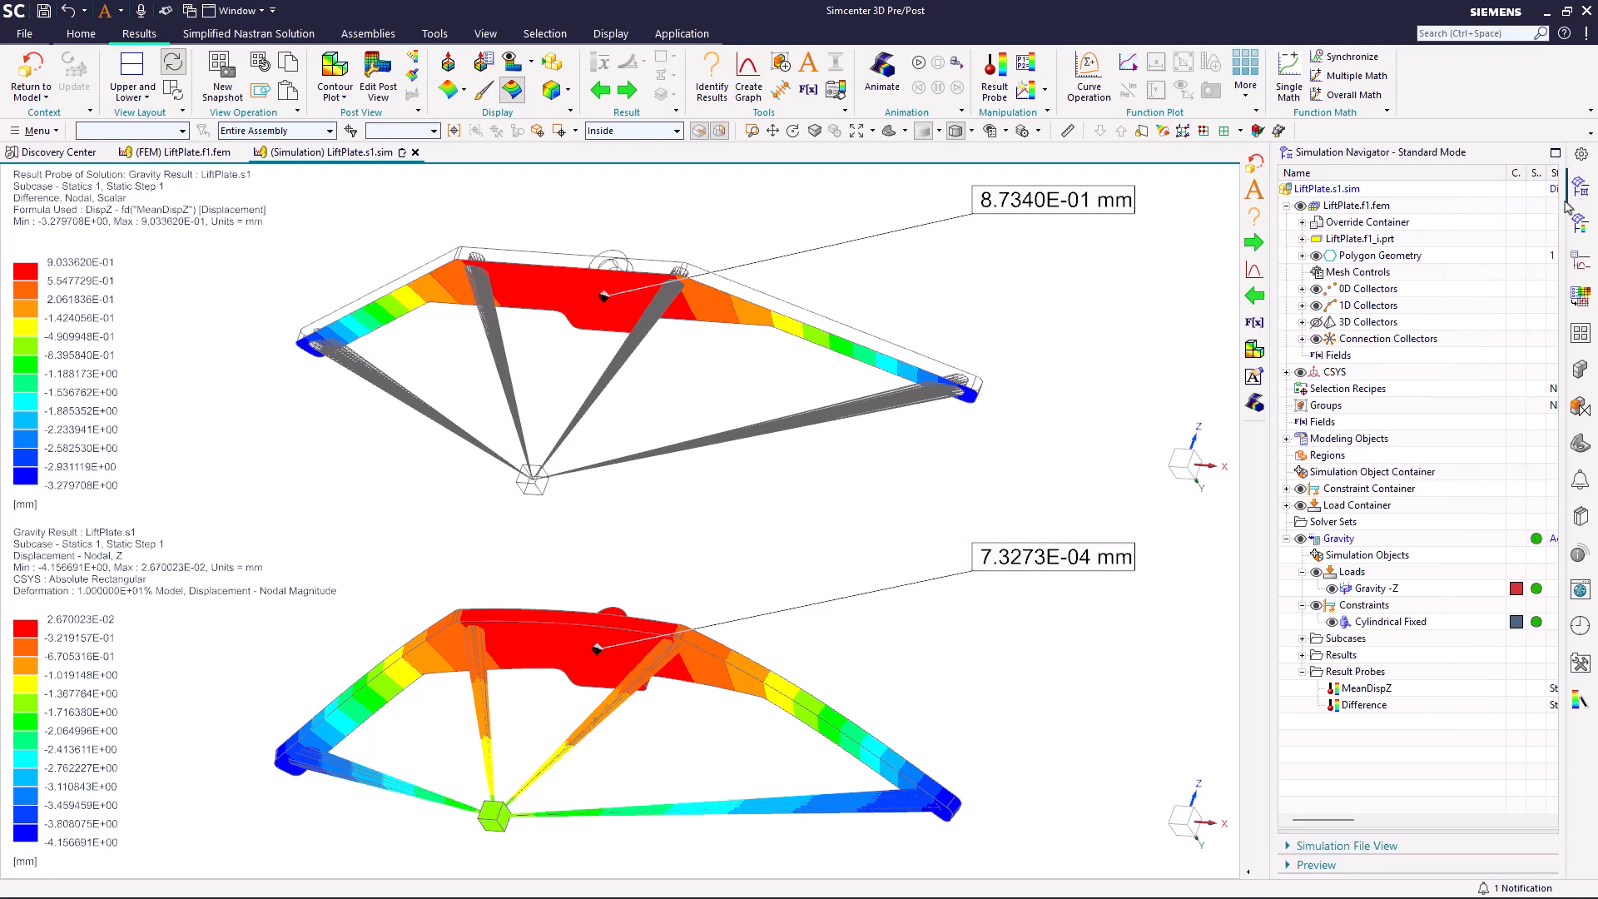
left_click(1370, 689)
right_click(1374, 690)
left_click(1415, 770)
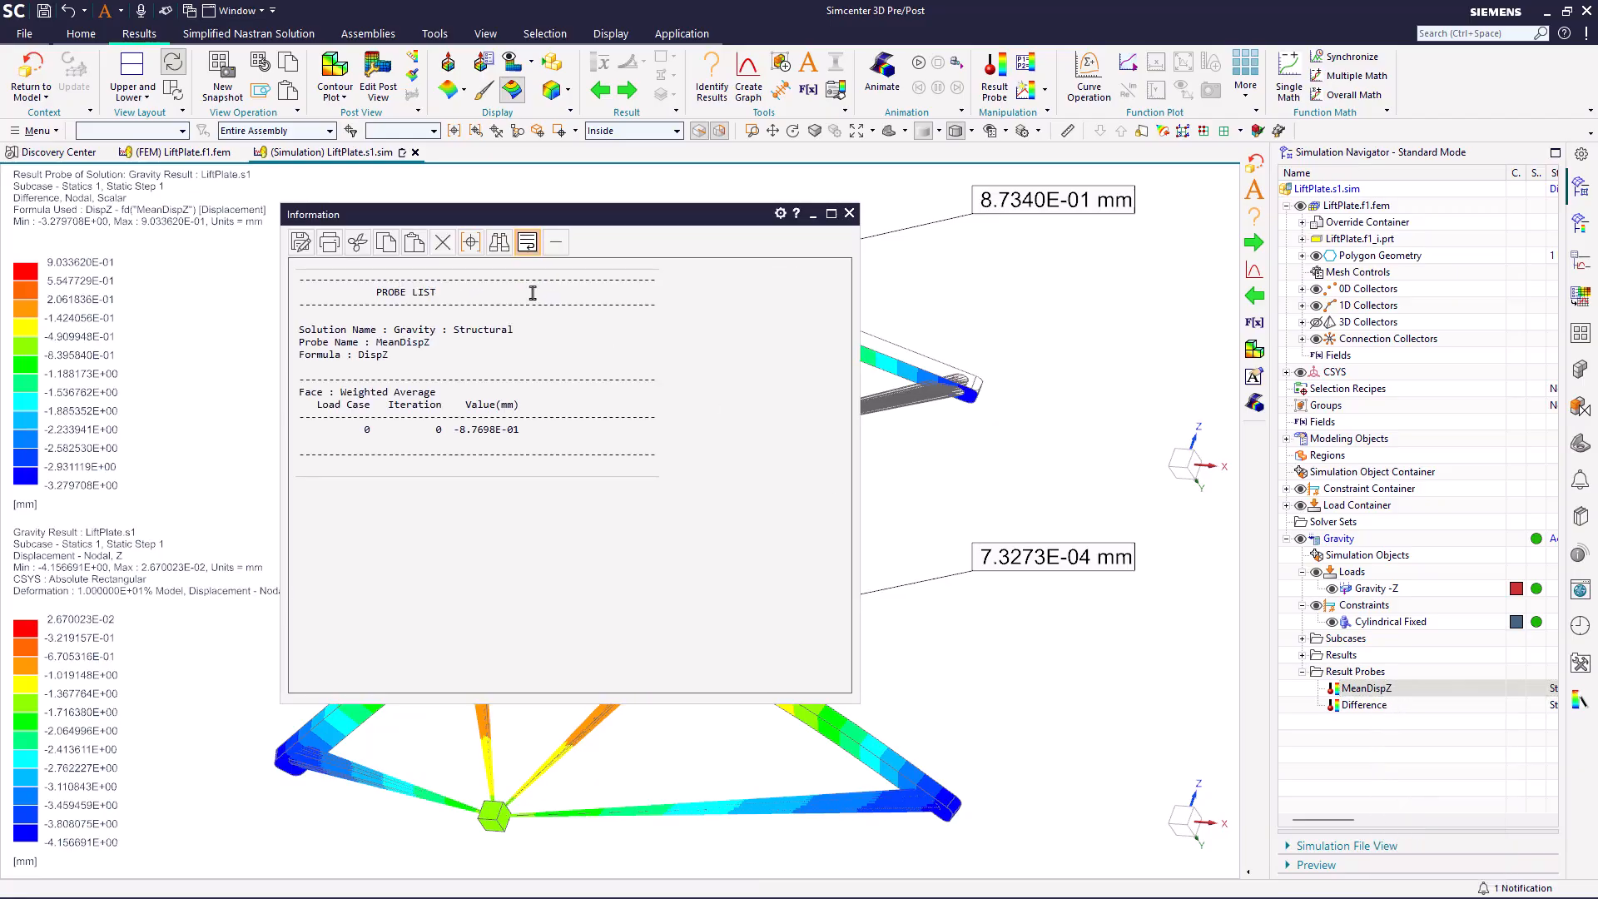
left_click_drag(543, 218, 433, 238)
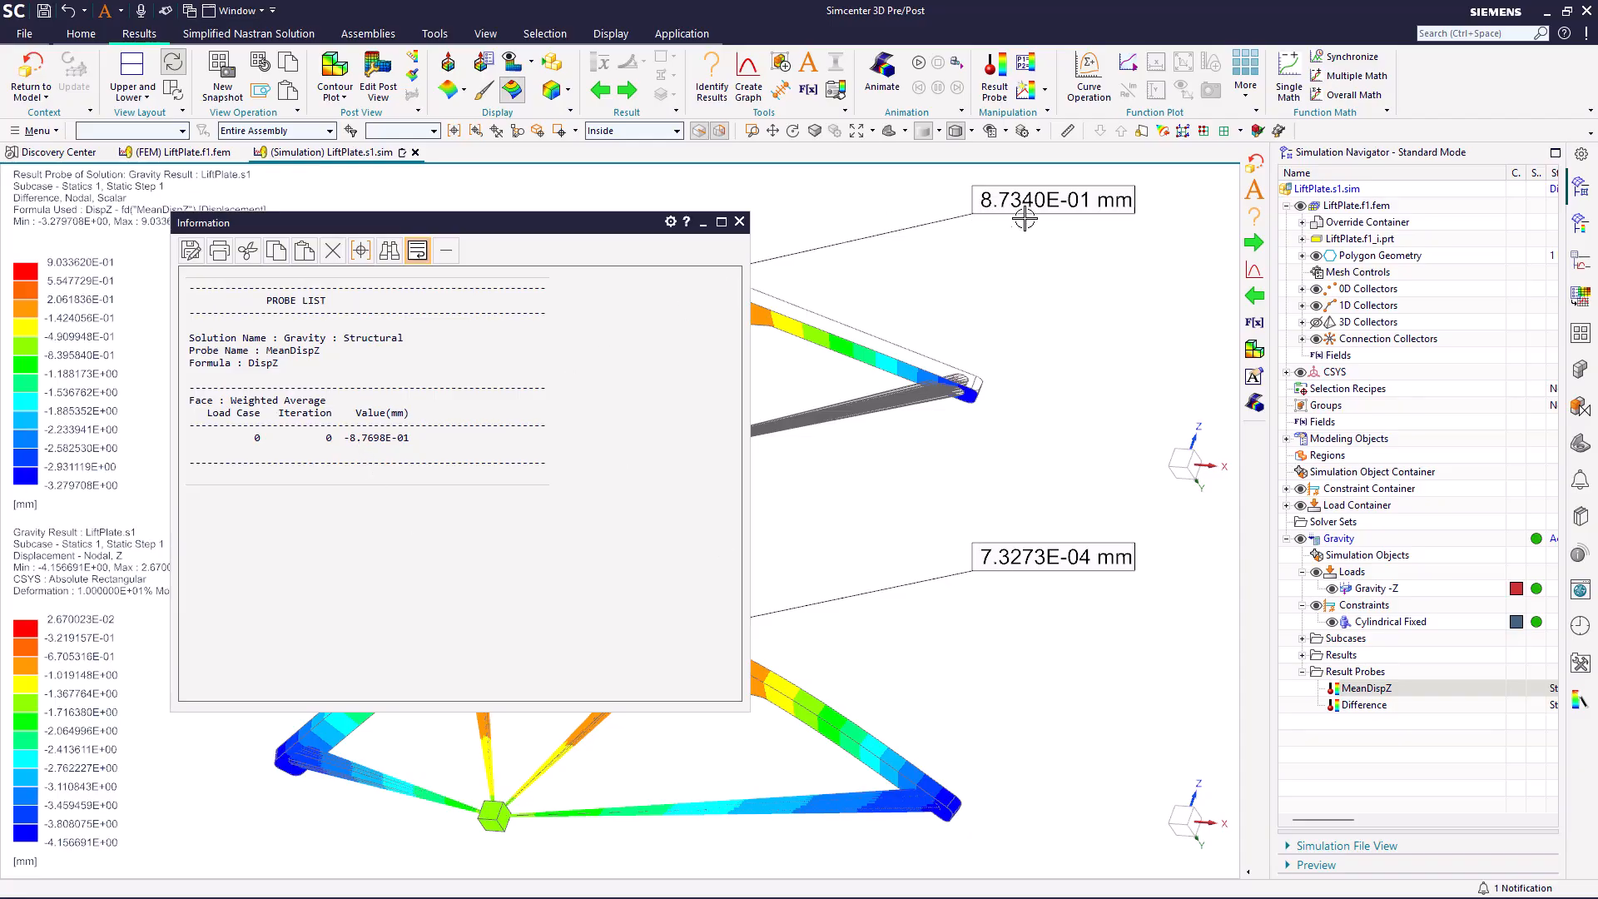
left_click(740, 222)
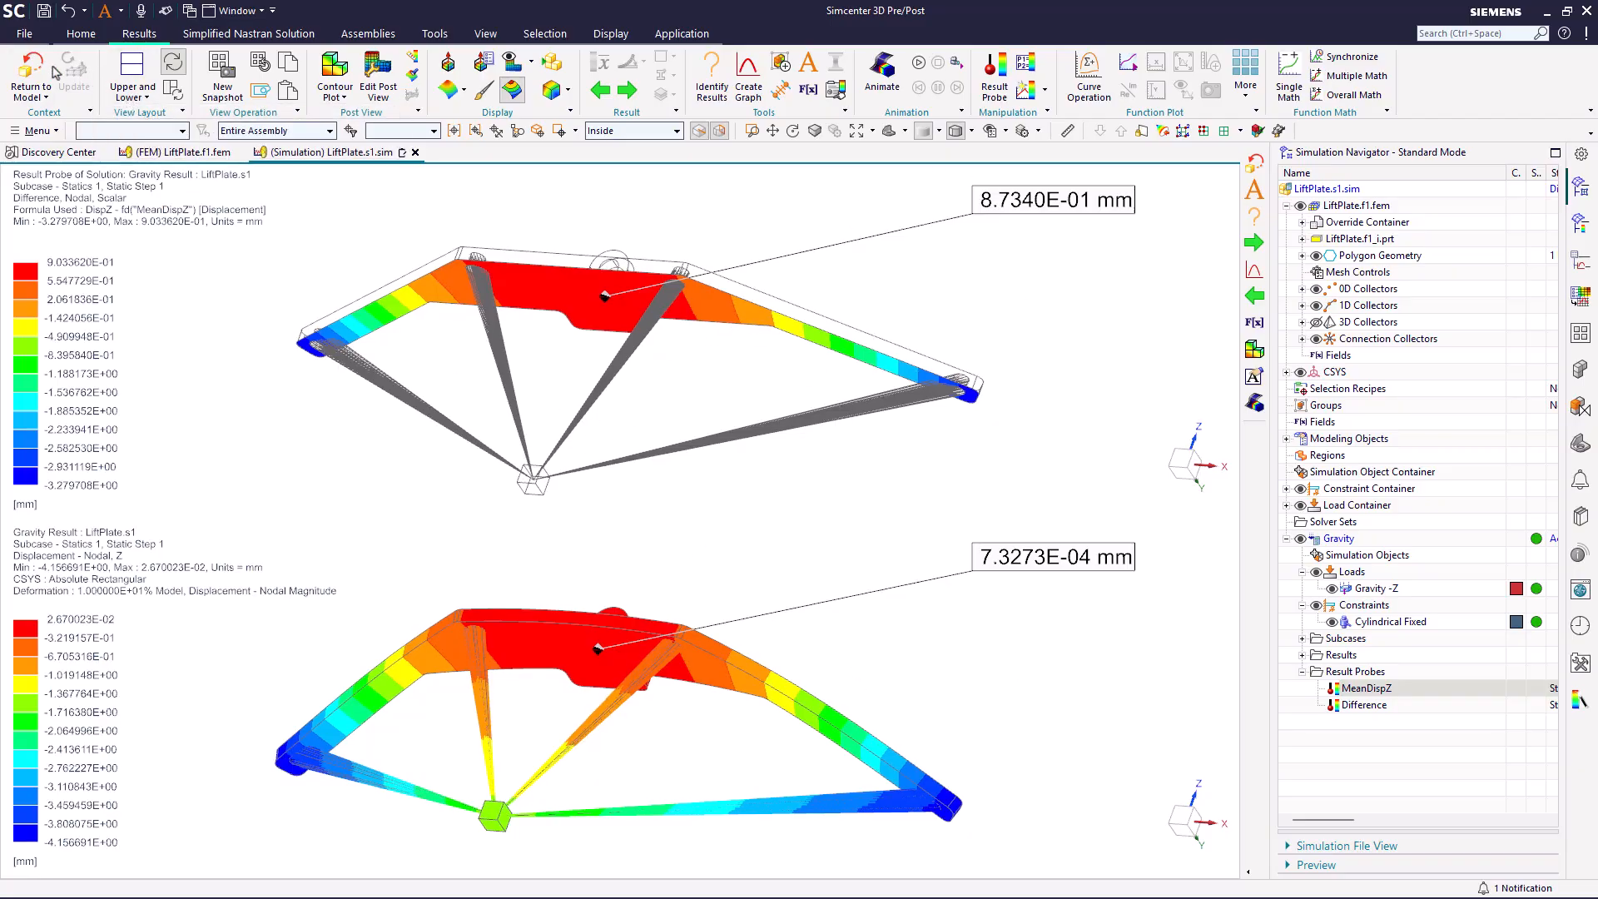
Step: Leave the result plots and return to the simulation model in a single view
left_click(328, 636)
left_click(31, 73)
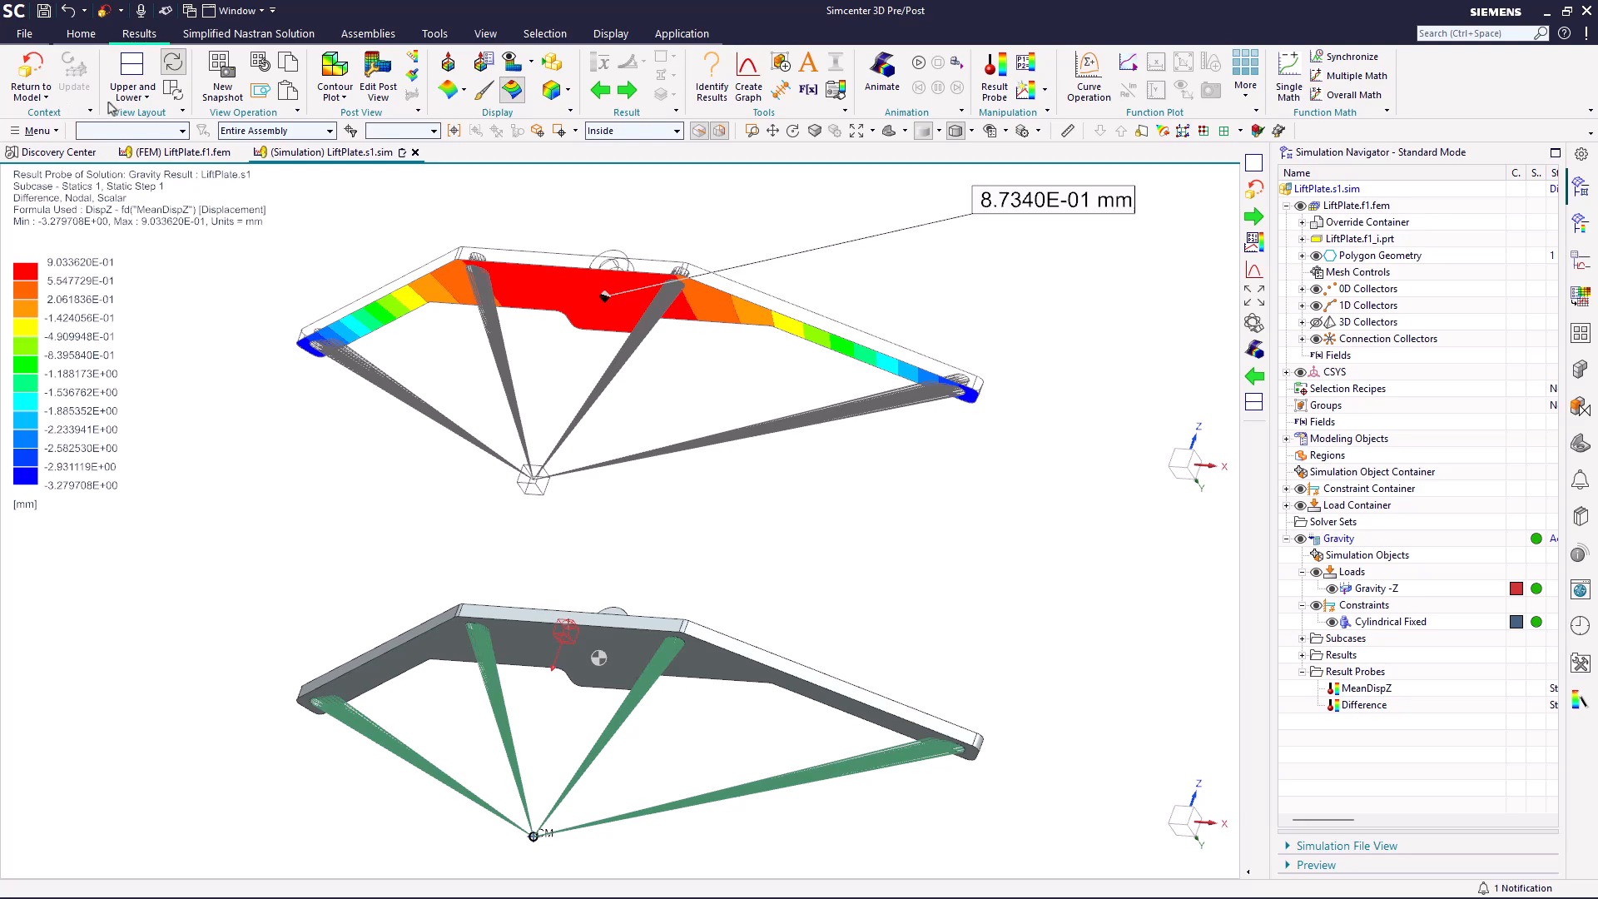
left_click(147, 97)
left_click(137, 125)
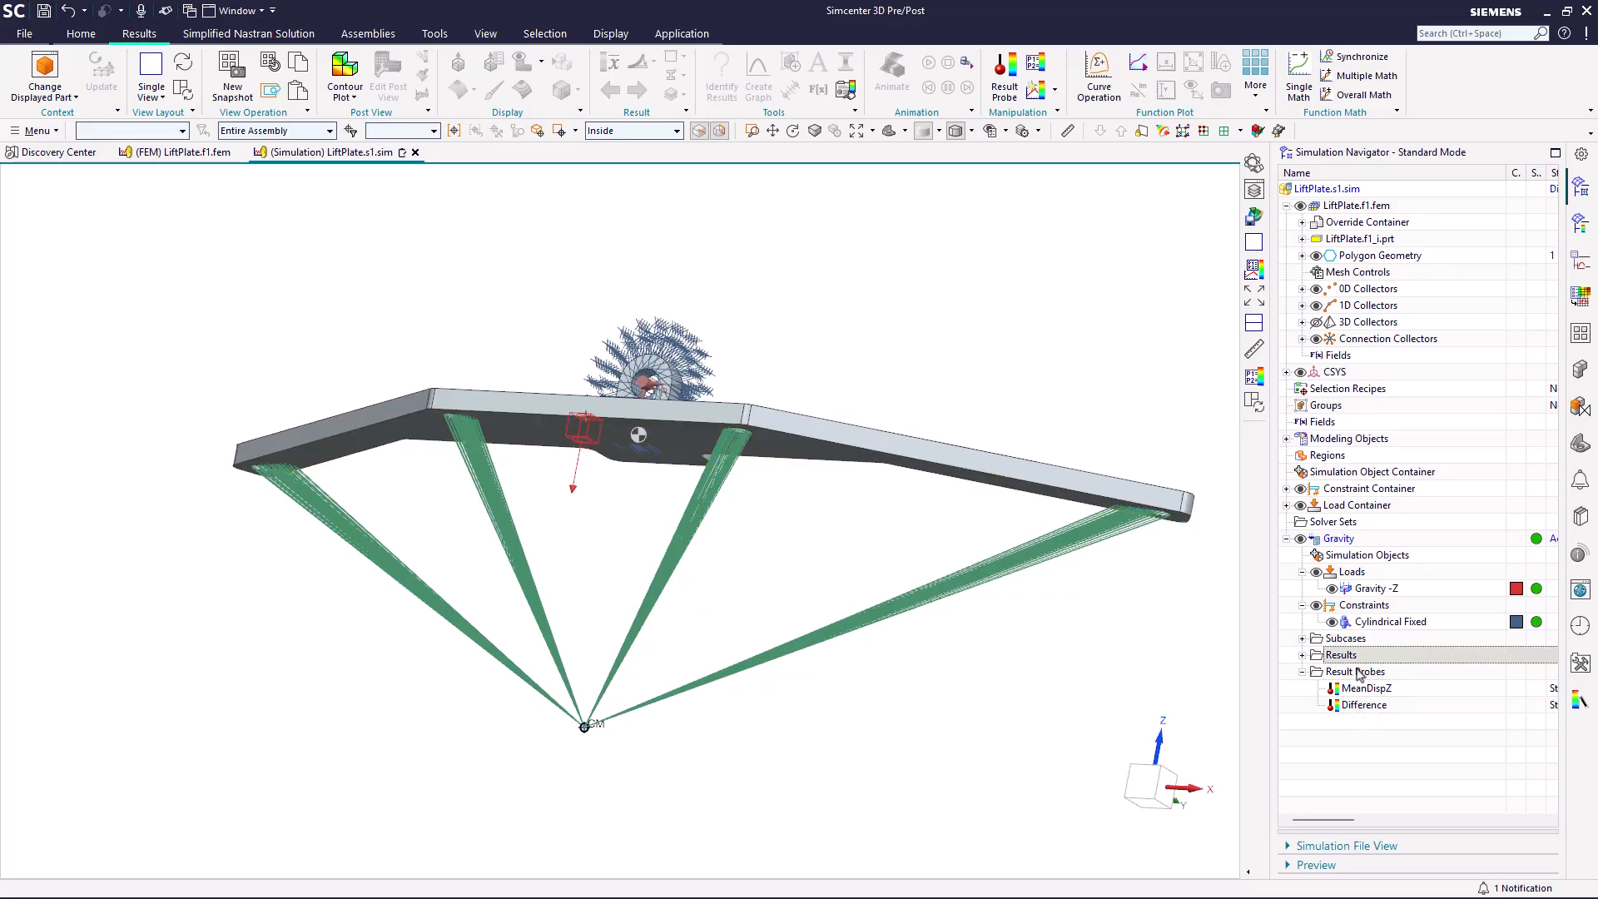
Step: Start a new result probe for the Gravity solution named RMS Difference with the formula fd("Difference")
right_click(1359, 674)
left_click(1395, 681)
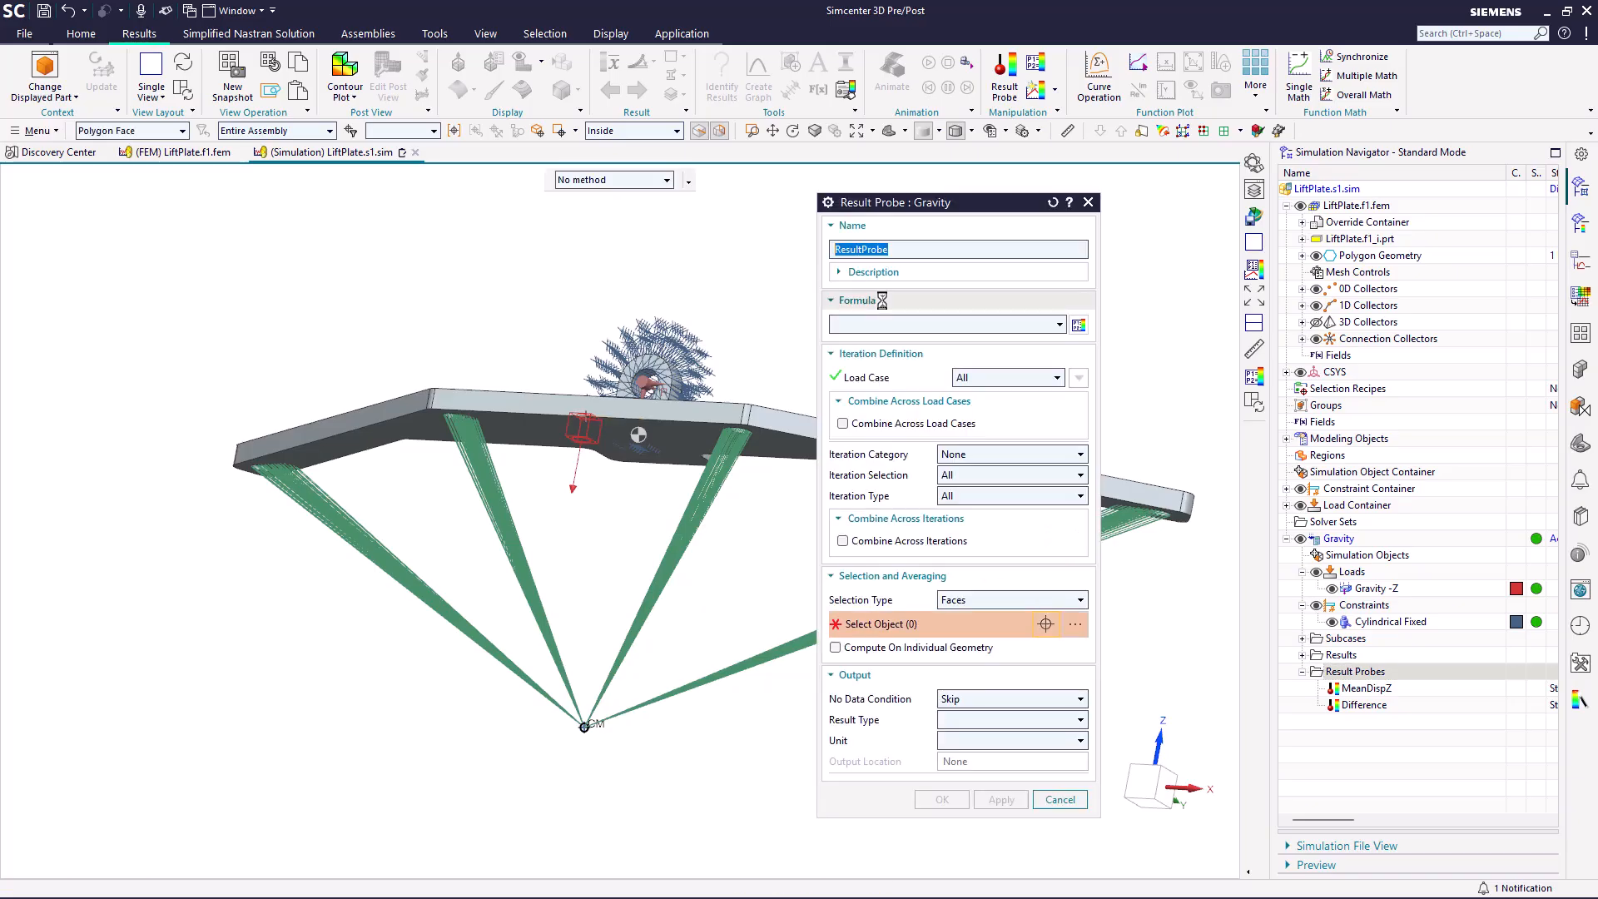
type("RMS Dif")
type("fd(")
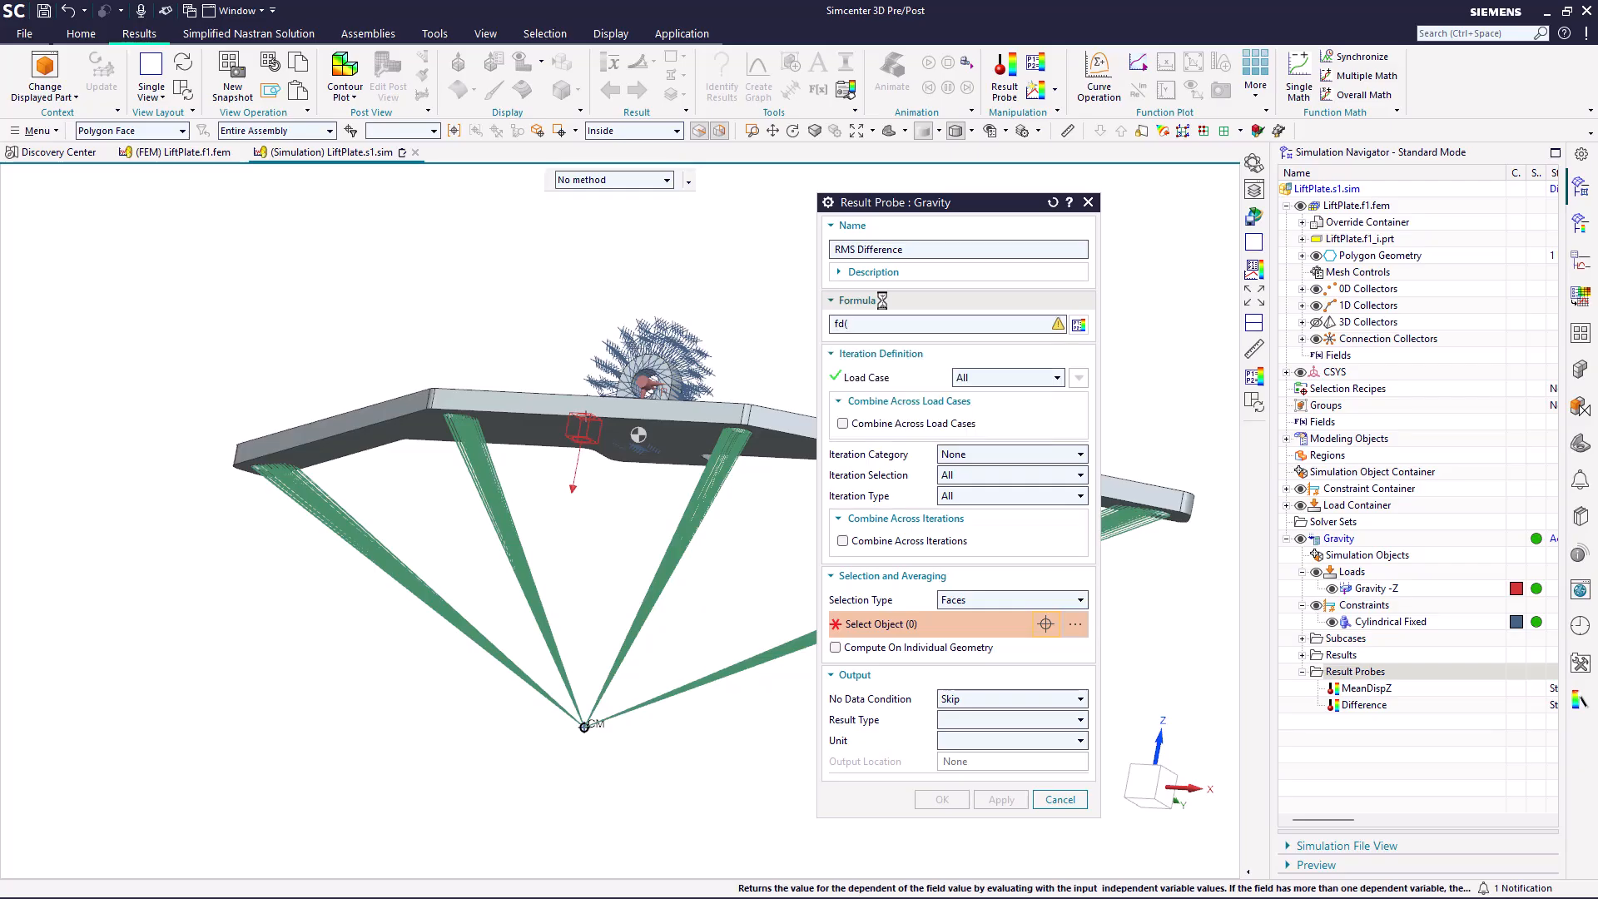
type("\"Difference\")")
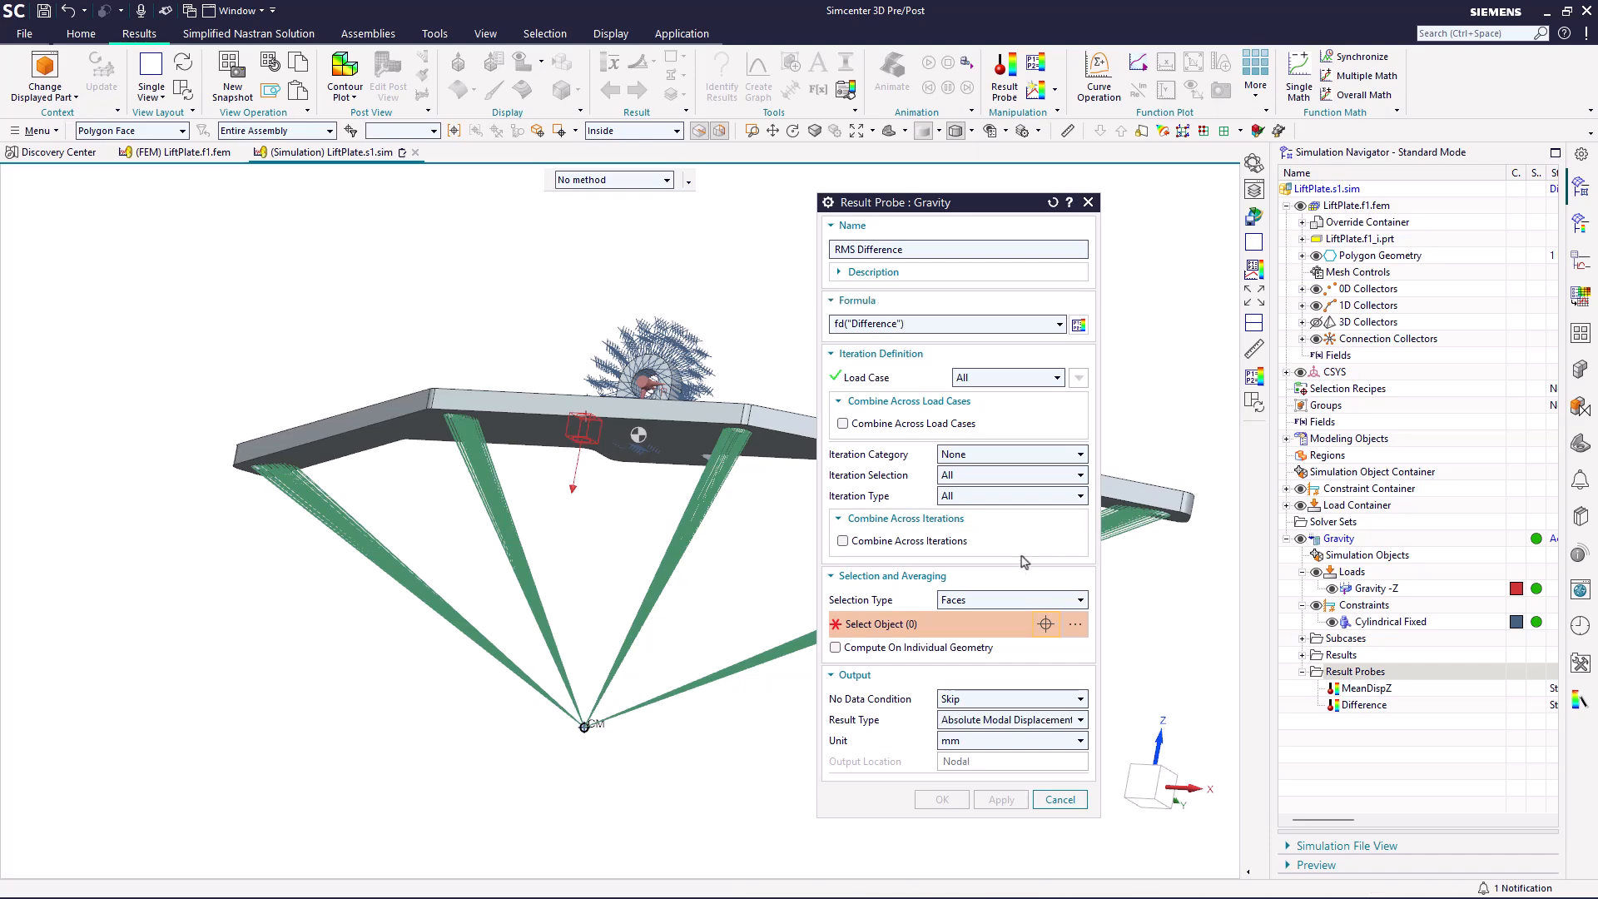
Step: Create the RMS Difference probe on the plate's underside face, computed on individual geometry as Root Mean Squared with List output
left_click(670, 438)
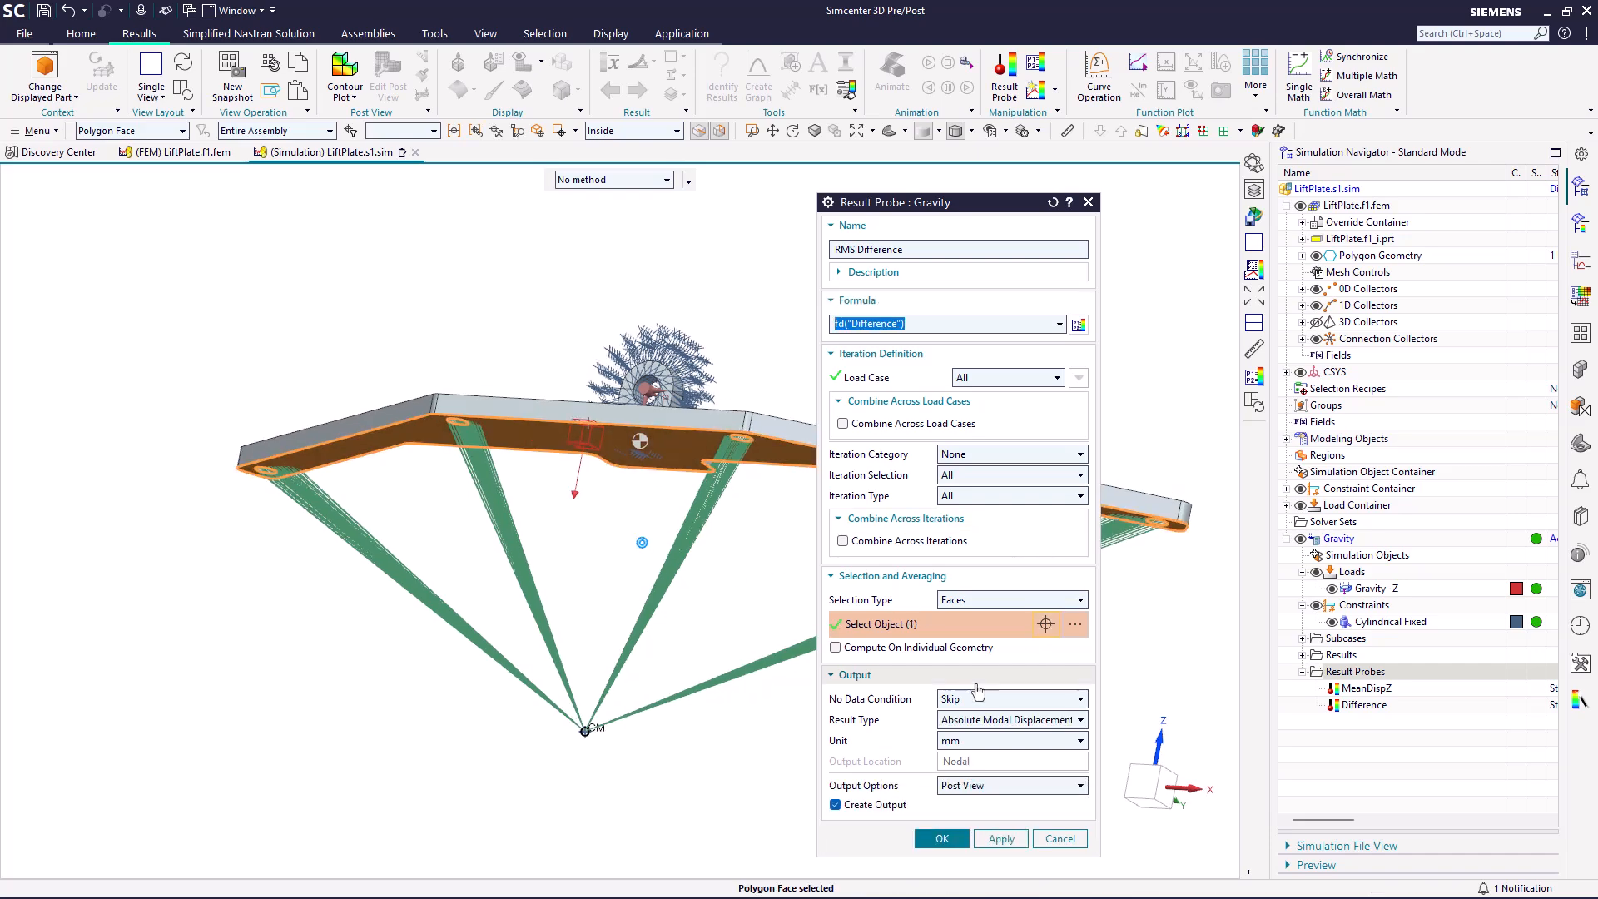
left_click(864, 648)
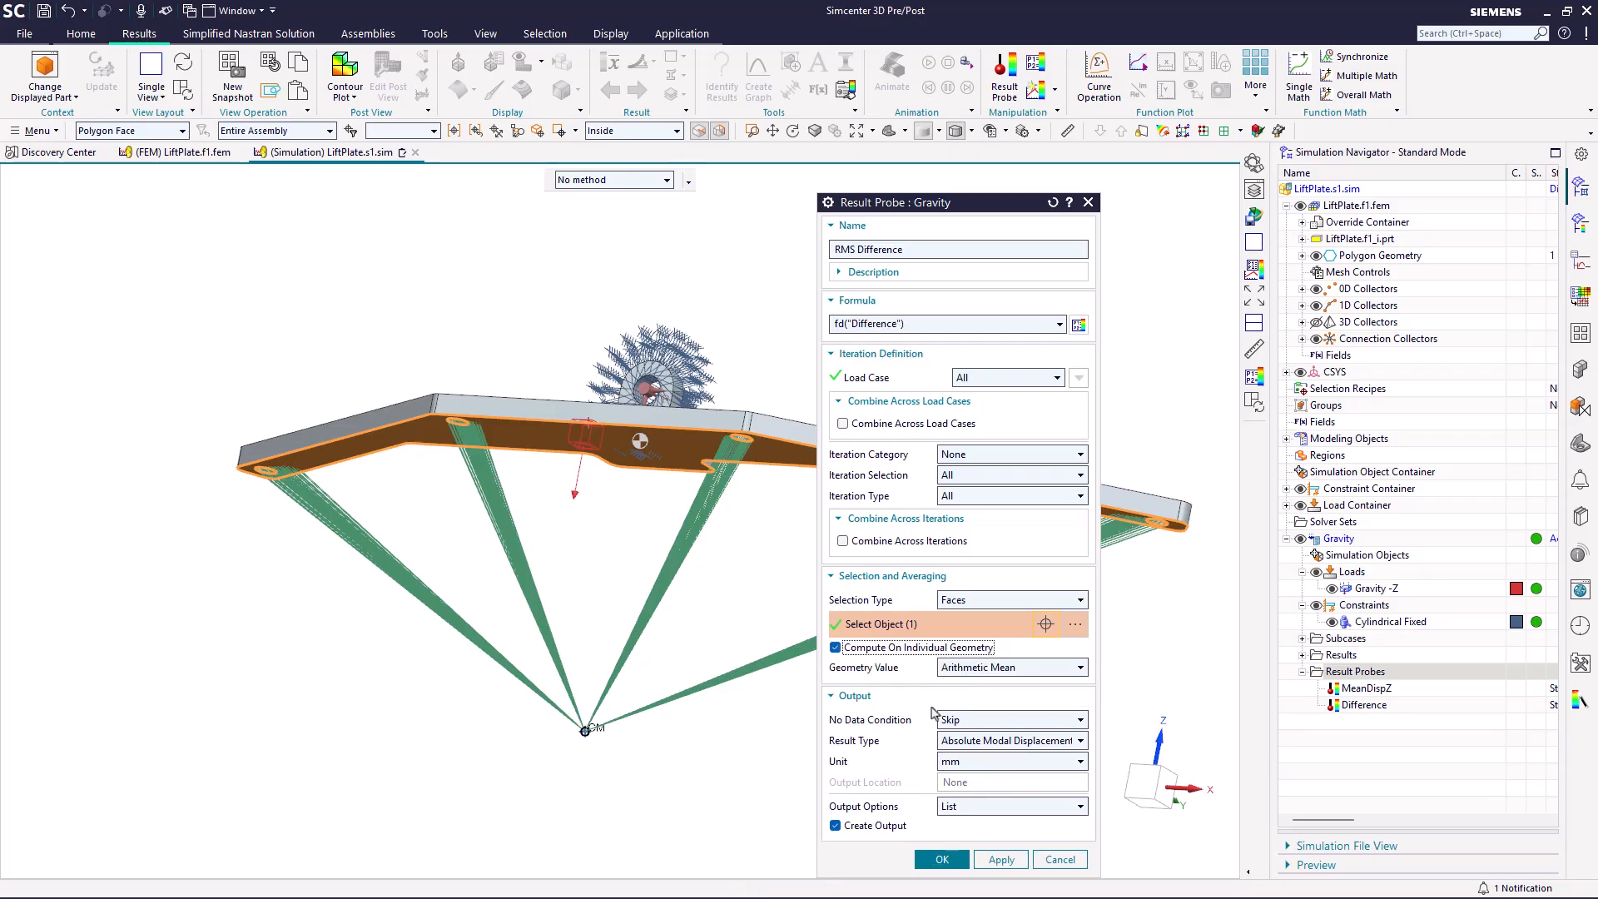
left_click(1043, 668)
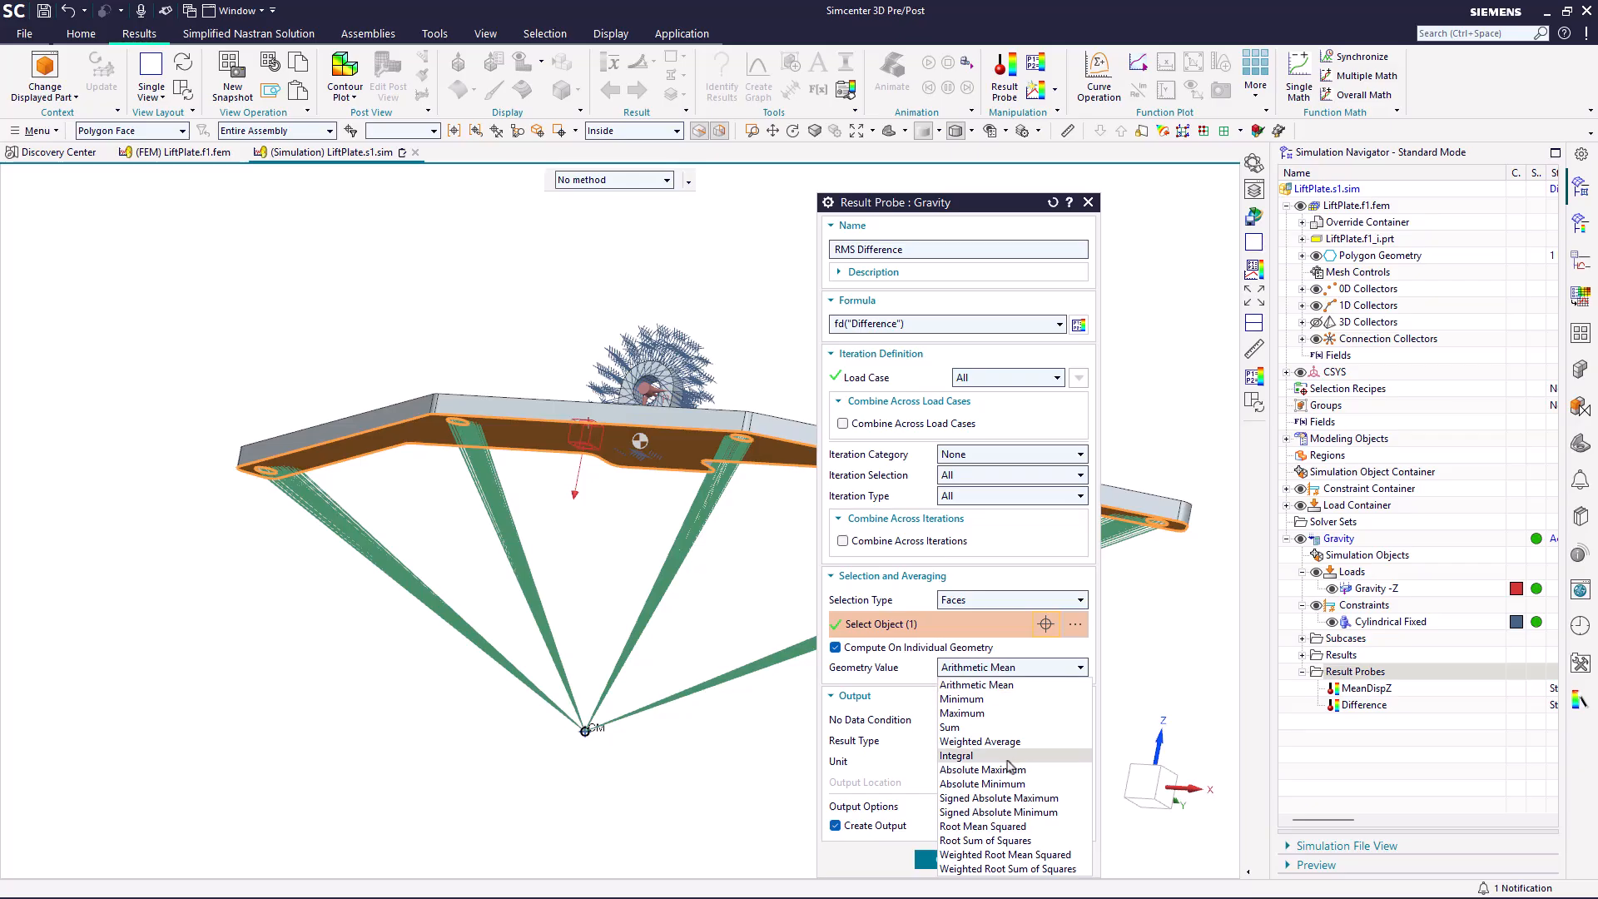
left_click(1008, 827)
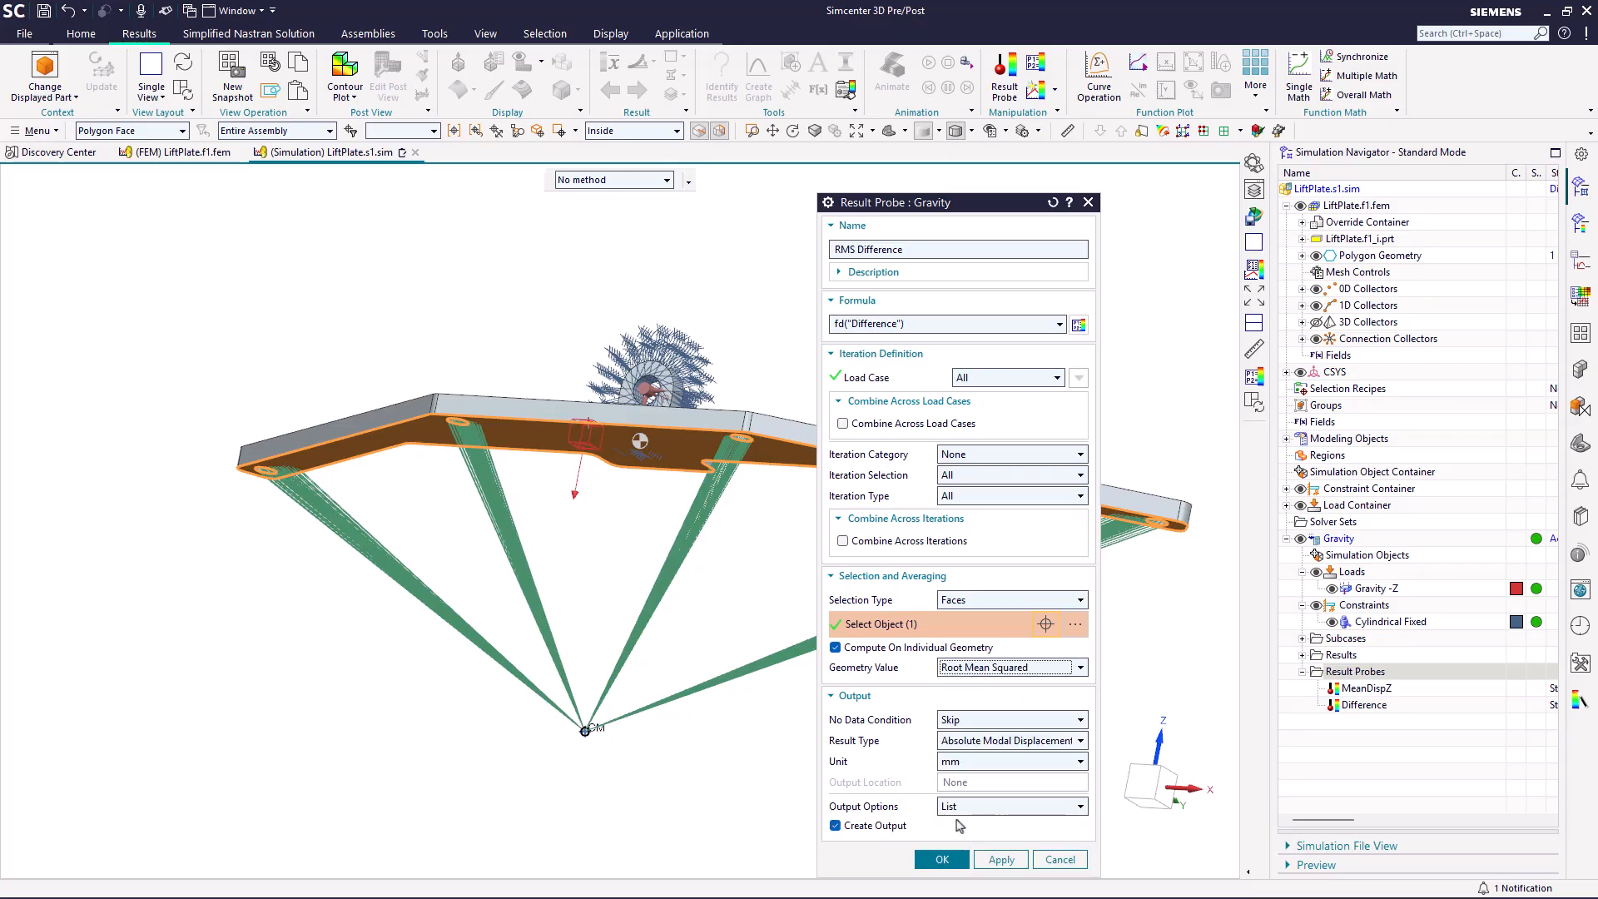
left_click(944, 862)
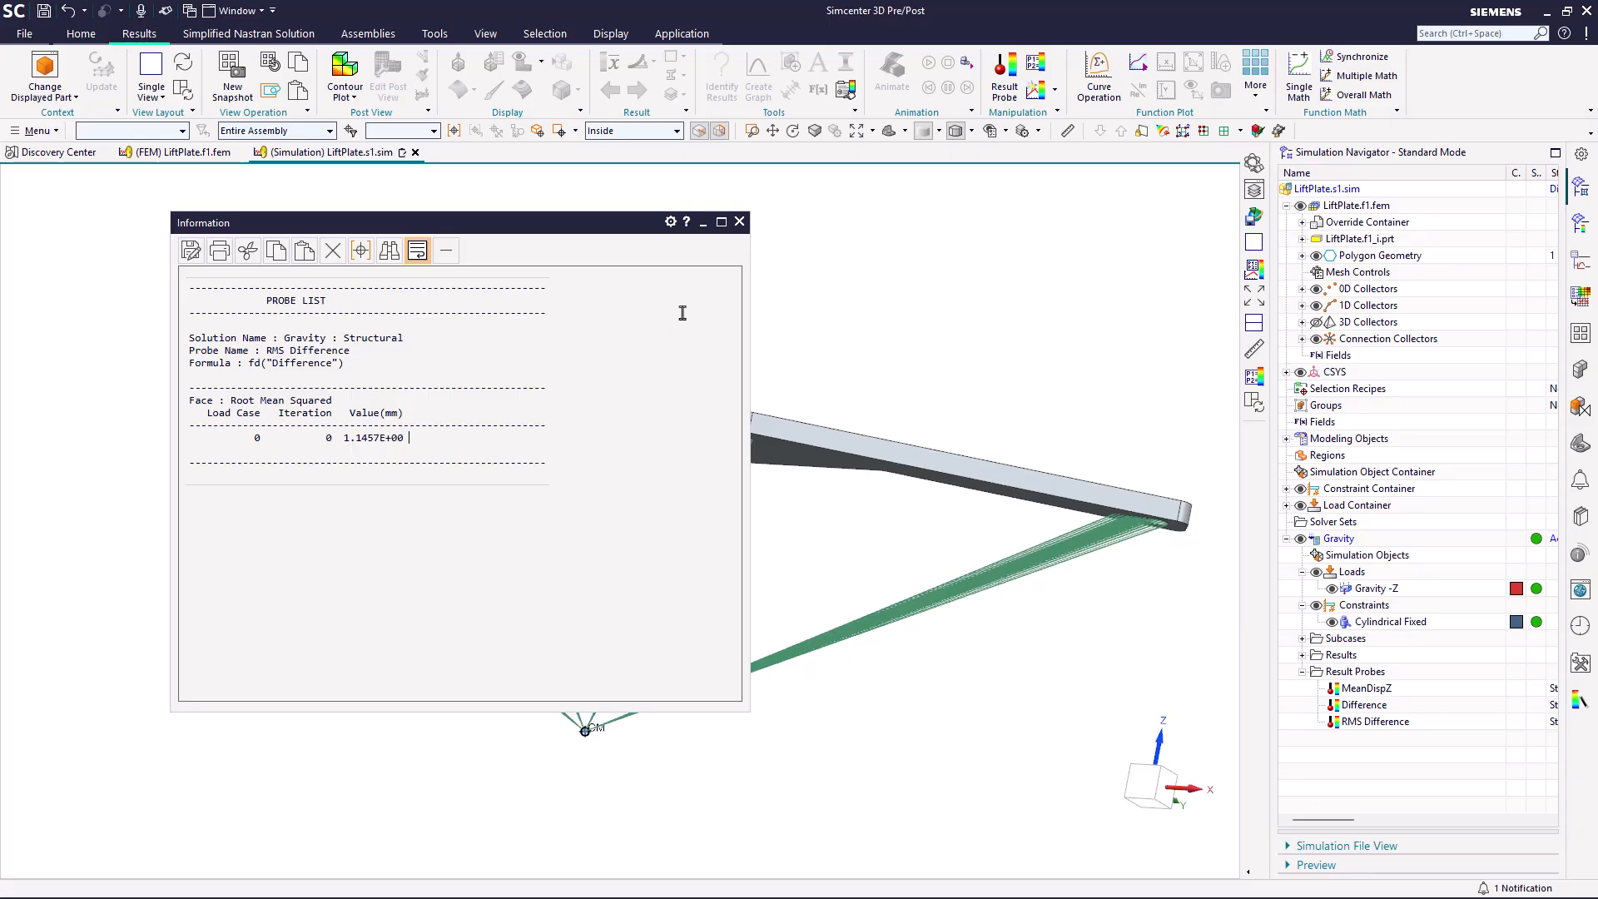
left_click(740, 223)
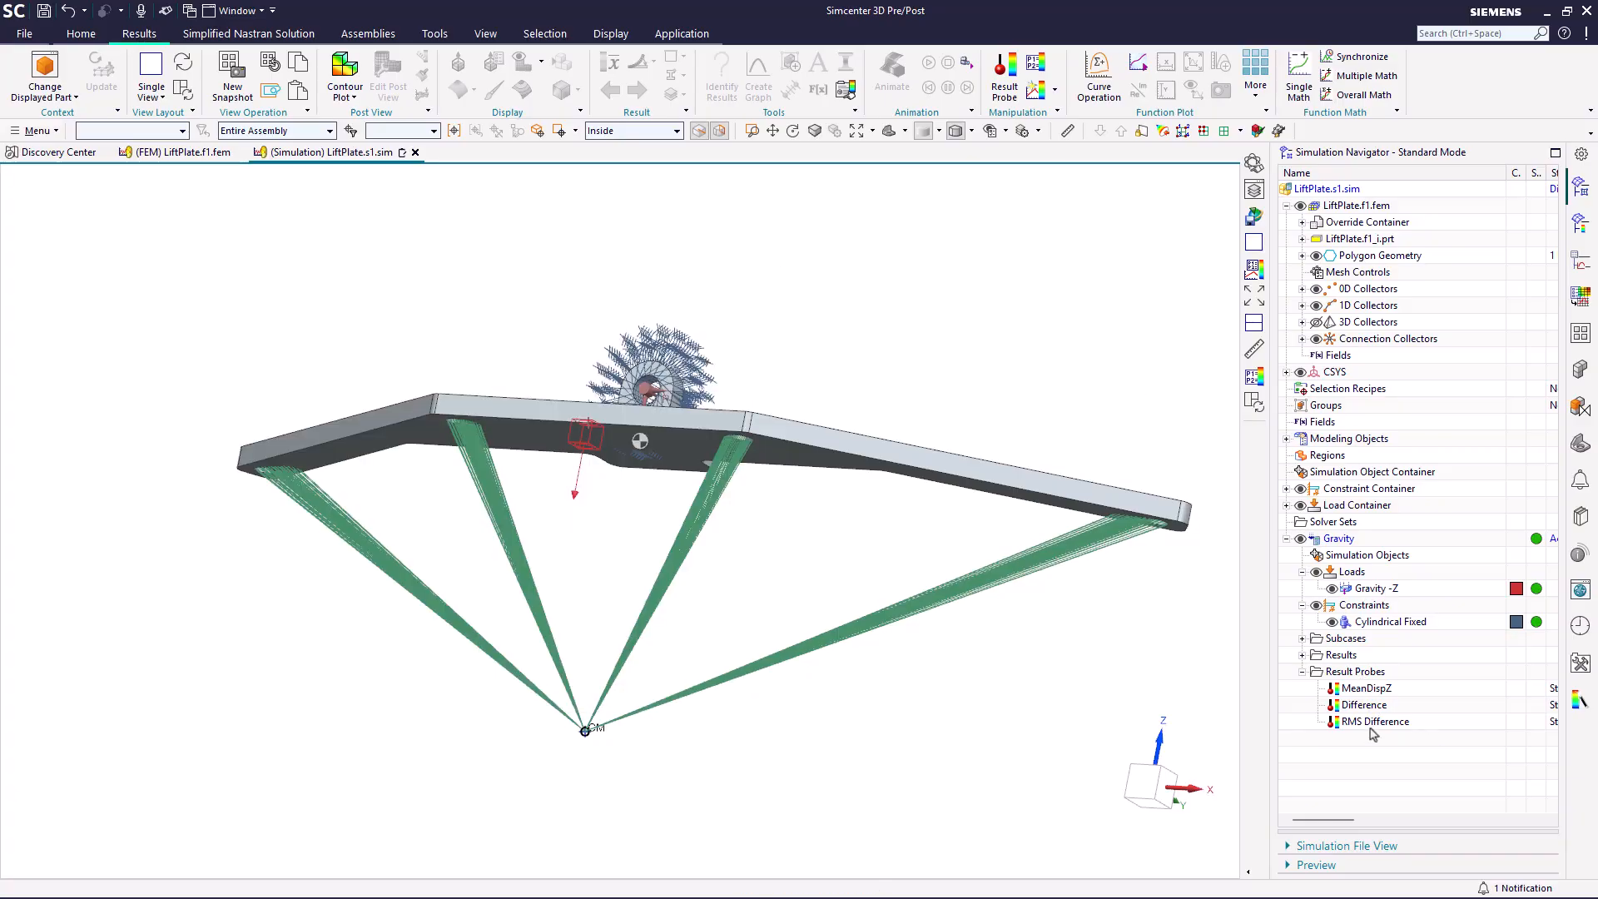
Step: Start another Gravity result probe named RMS Difference 2 with the formula DispZ - fd("MeanDispZ")
right_click(1367, 672)
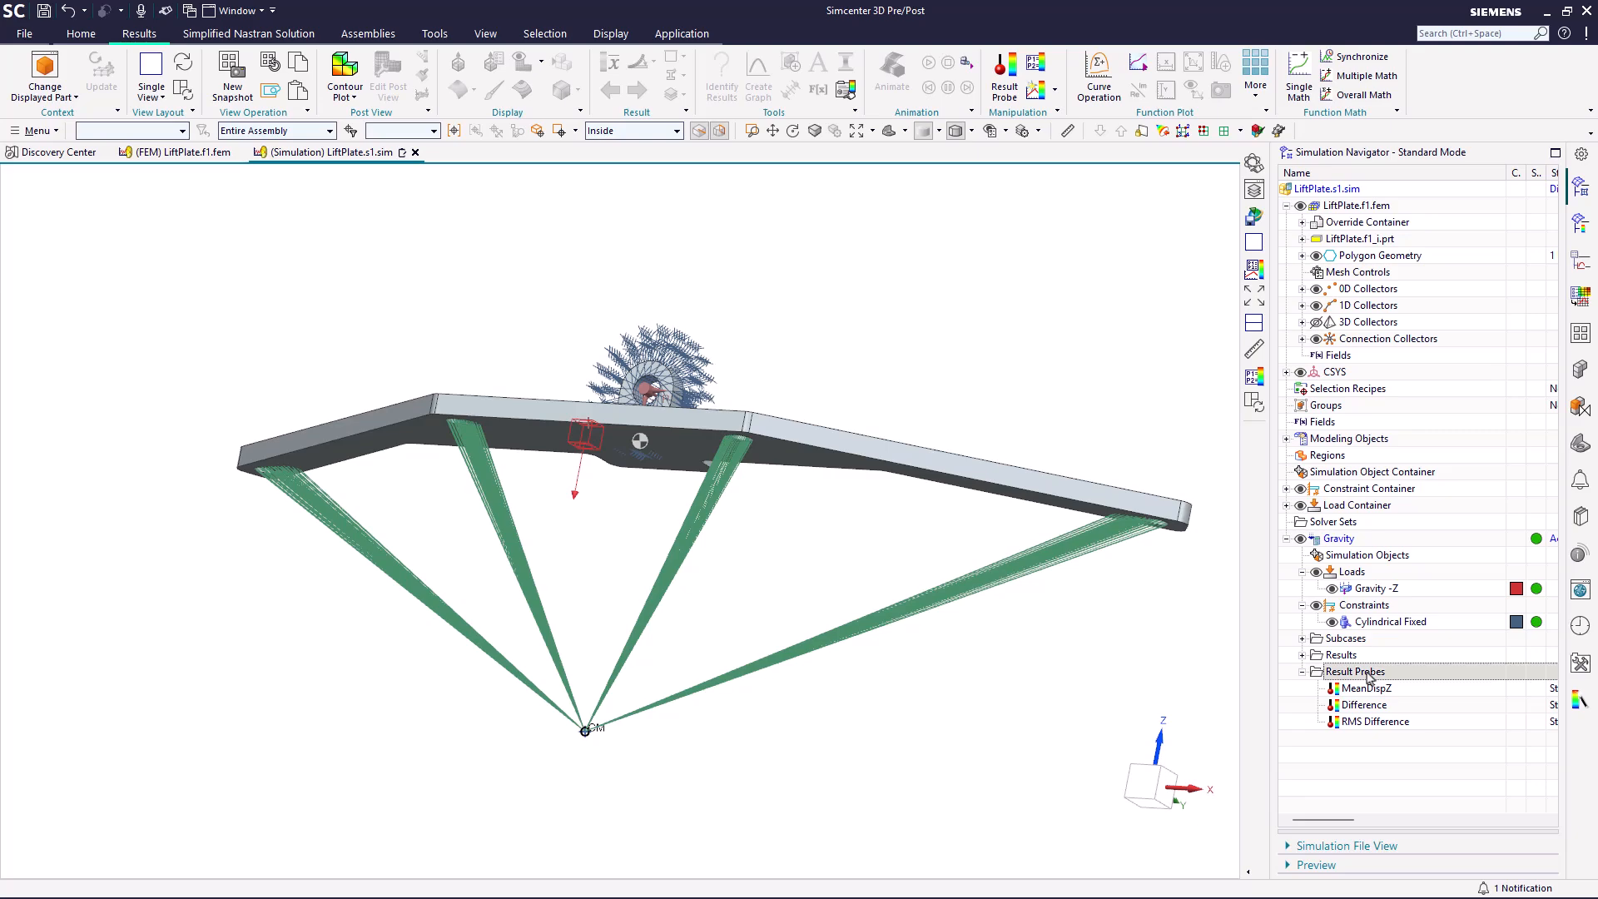
left_click(1396, 685)
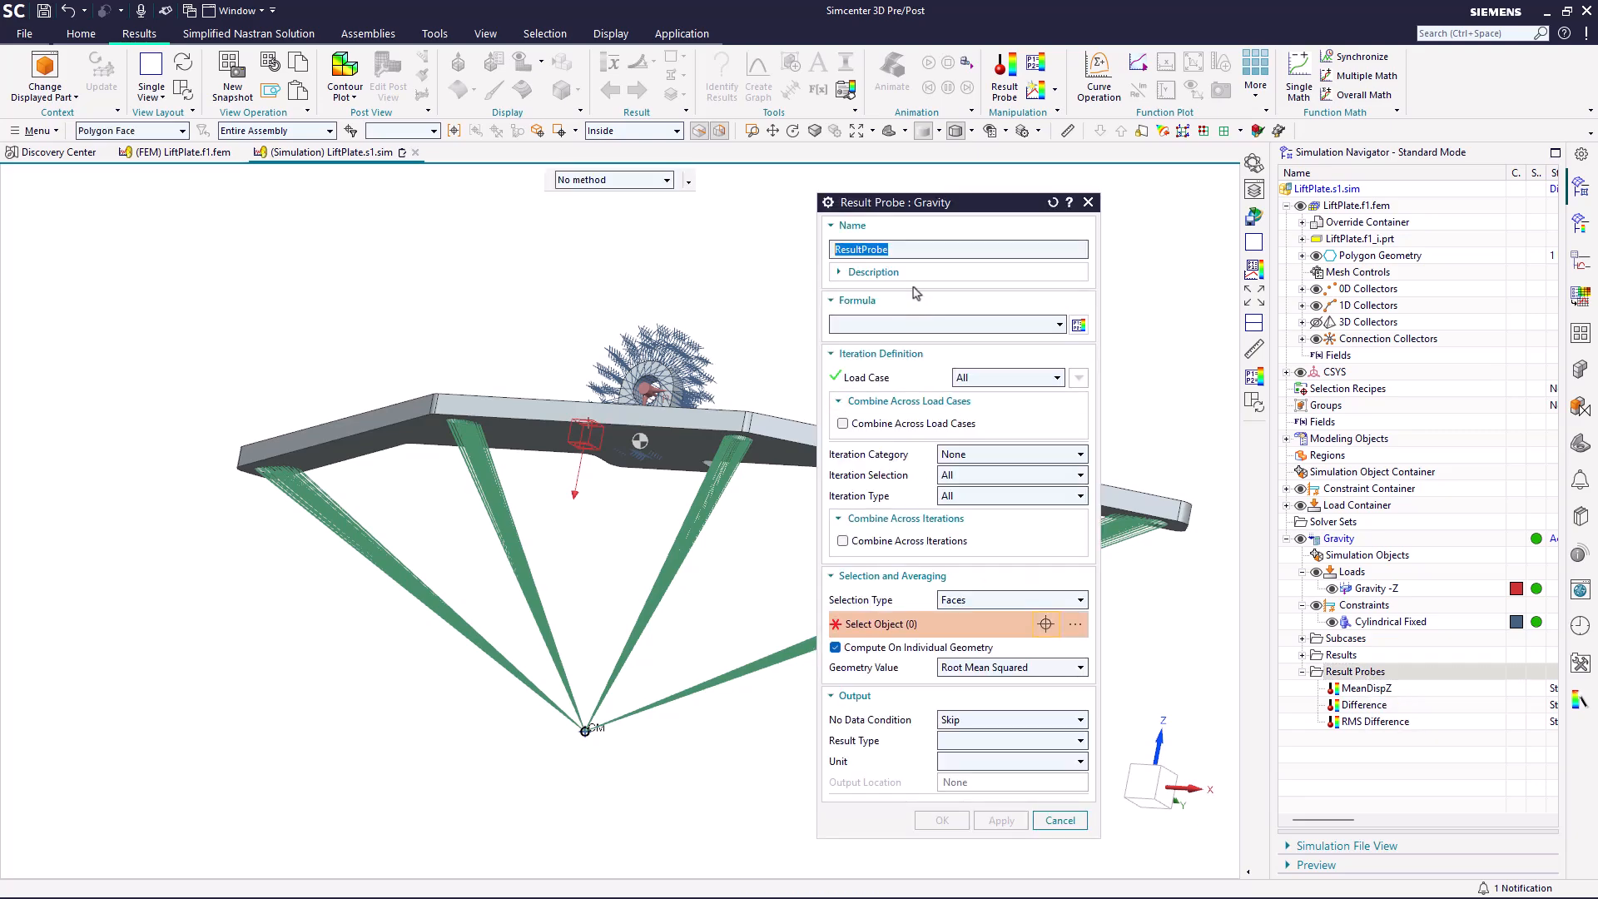
type("RMS Difference 2")
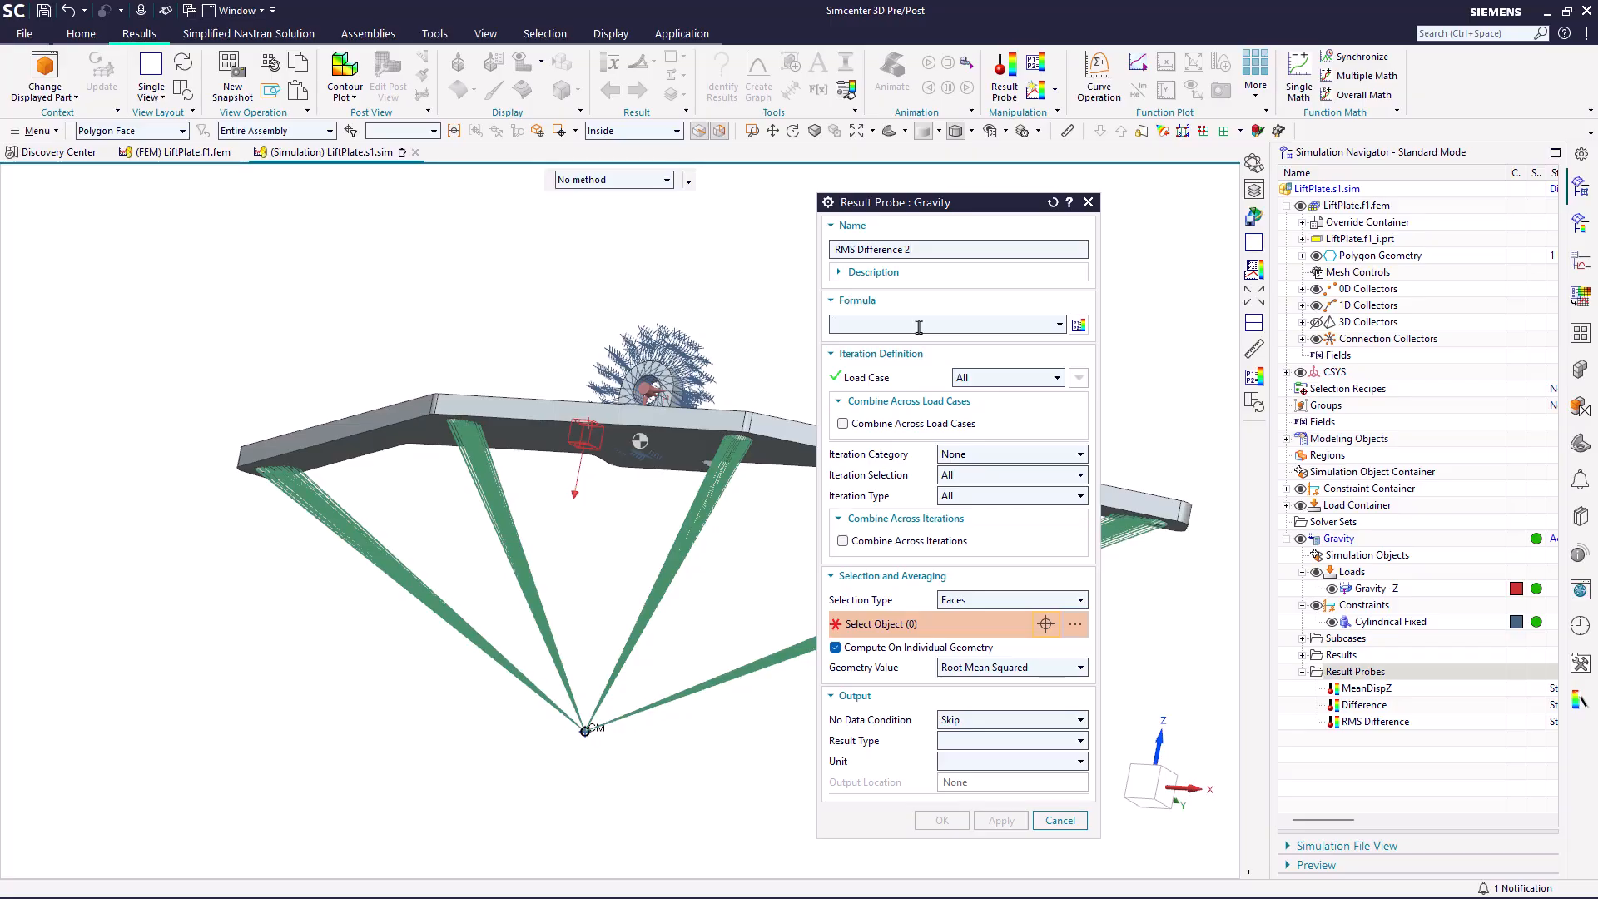
type("d")
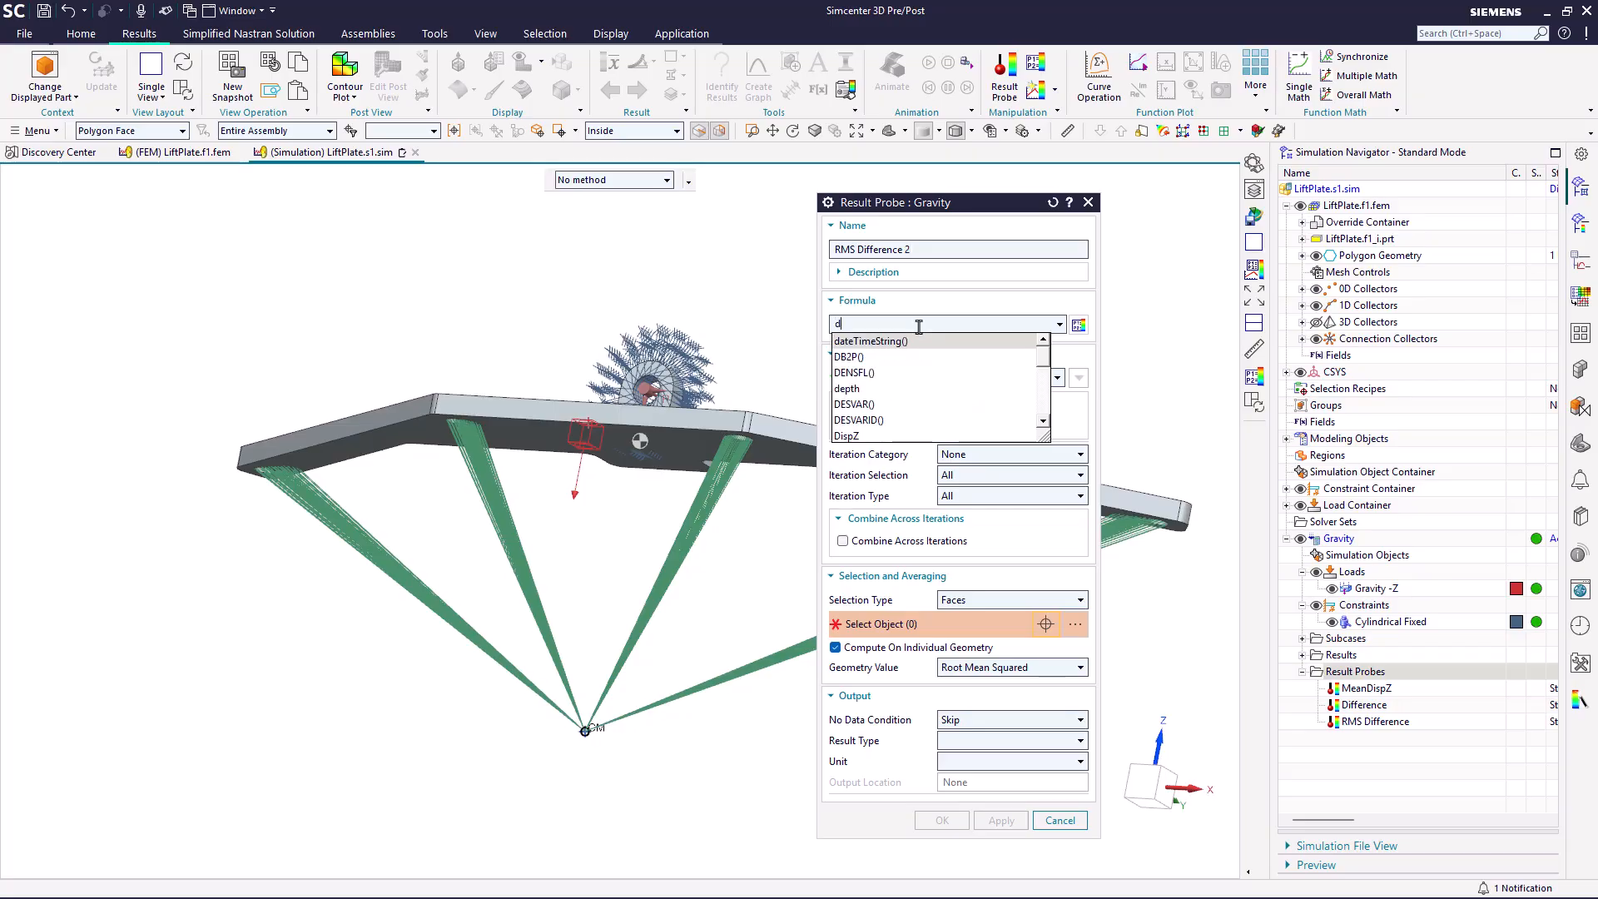
type("ispz")
key("Return")
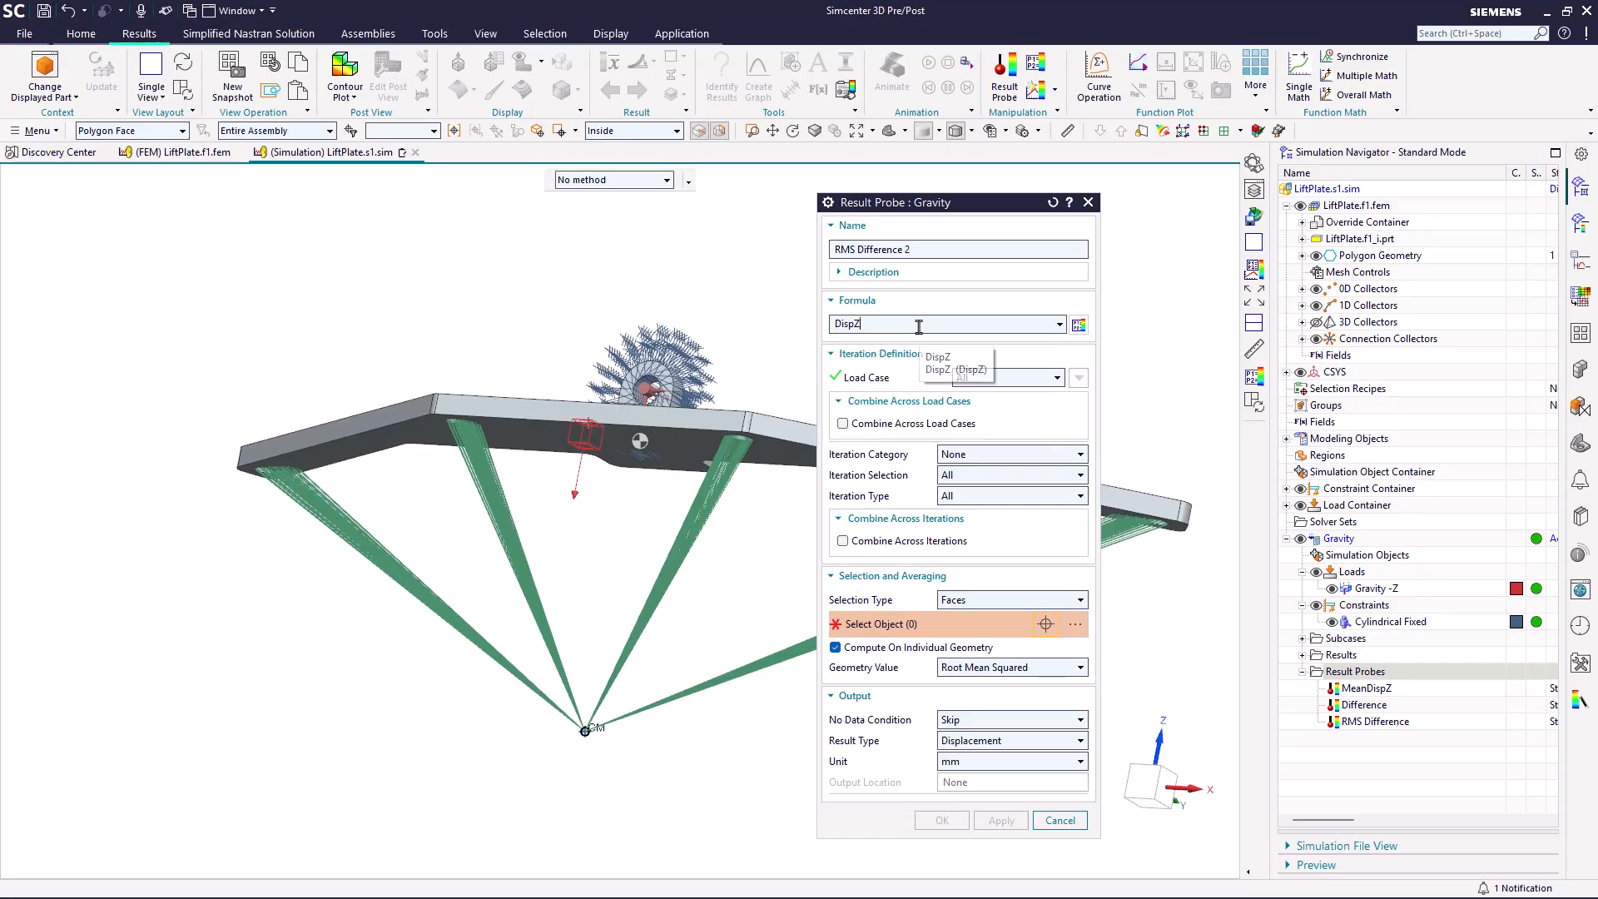
type("- ")
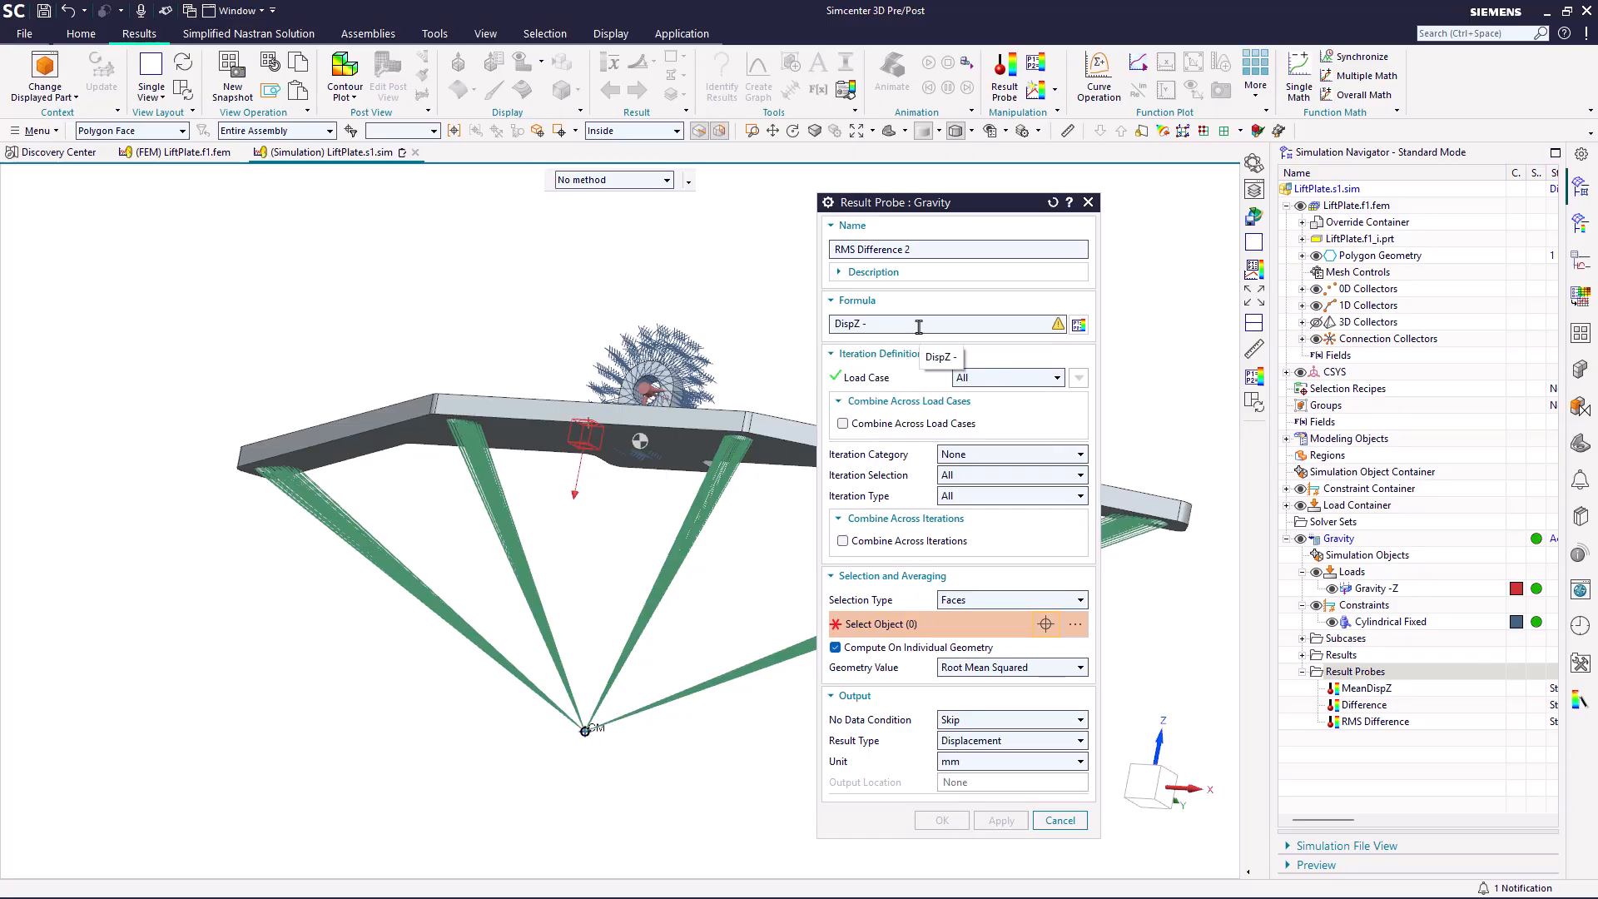
type("fd(\"")
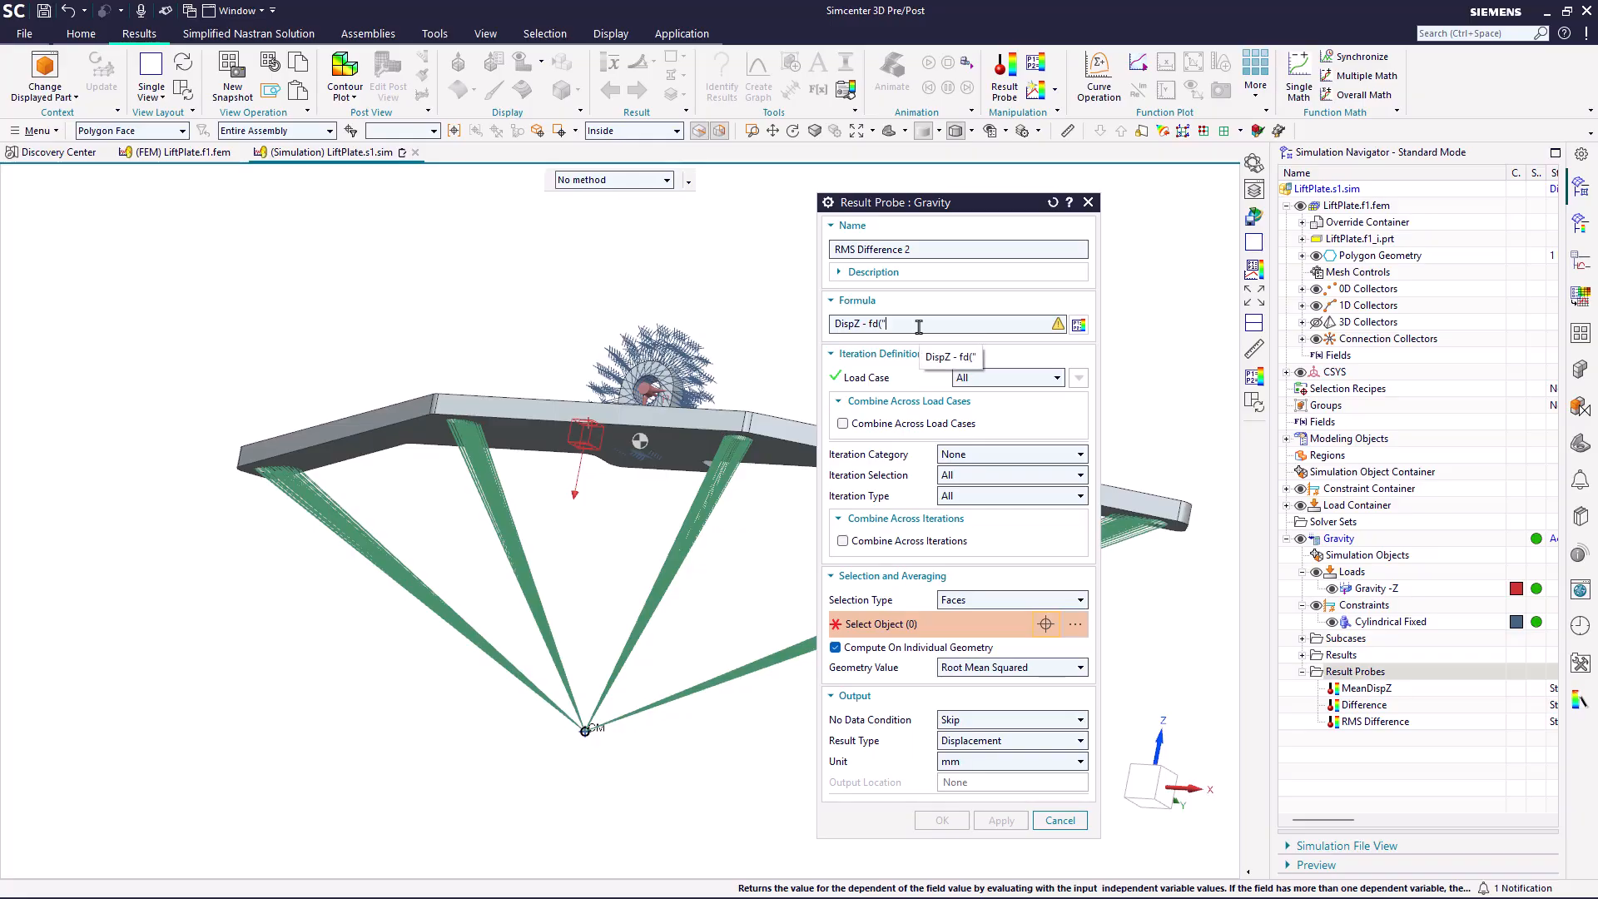
type("D")
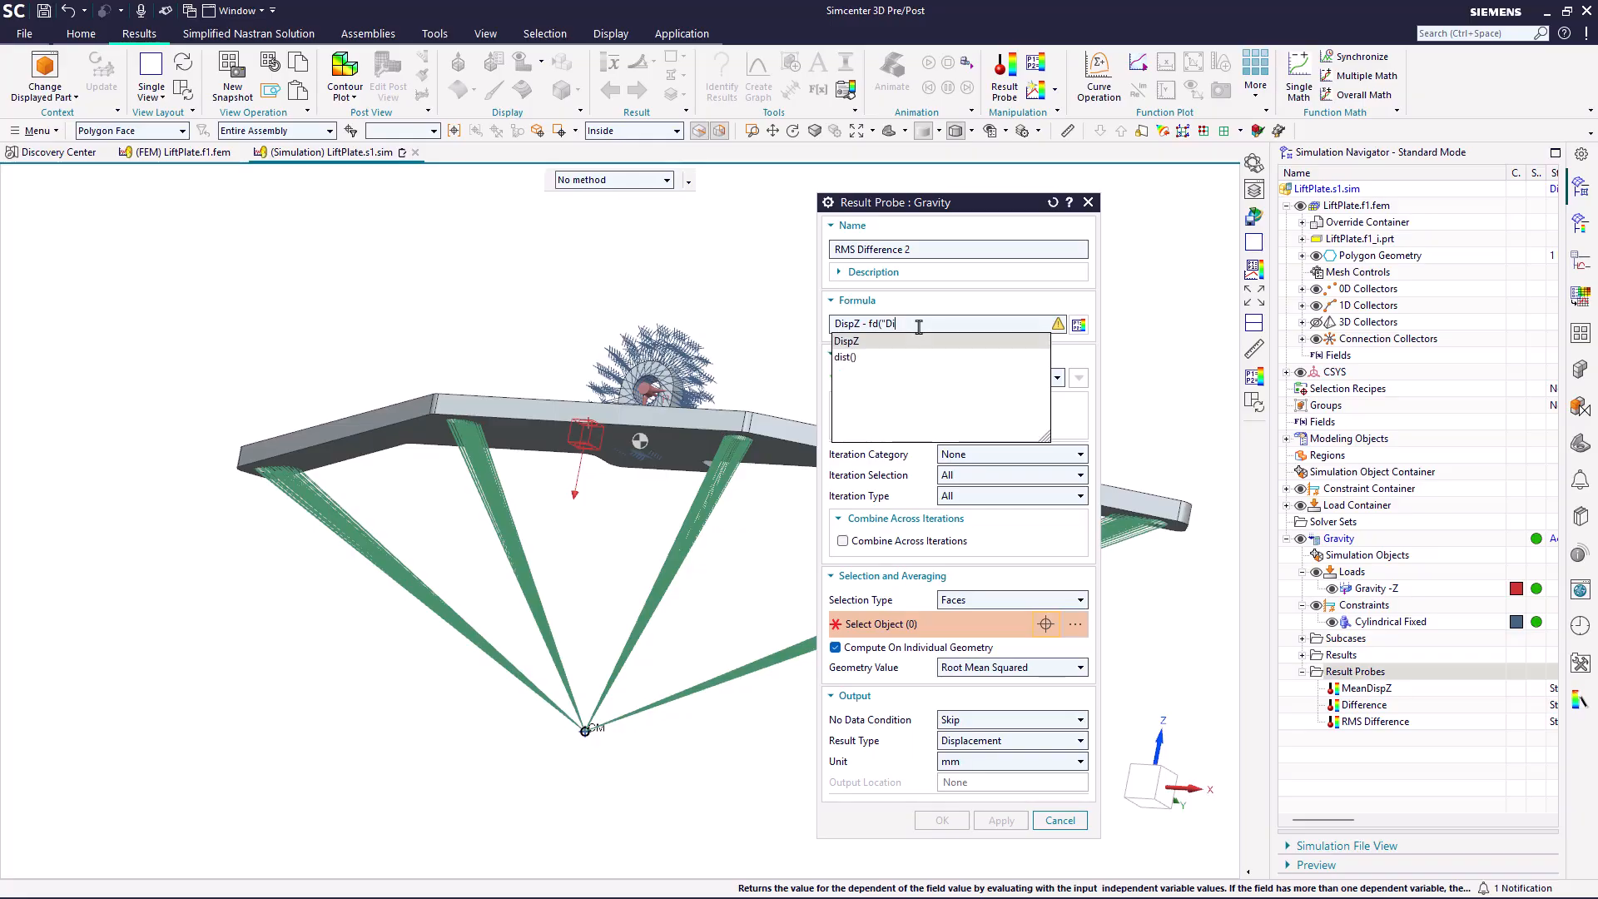
key("BackSpace")
type("MeanDisp")
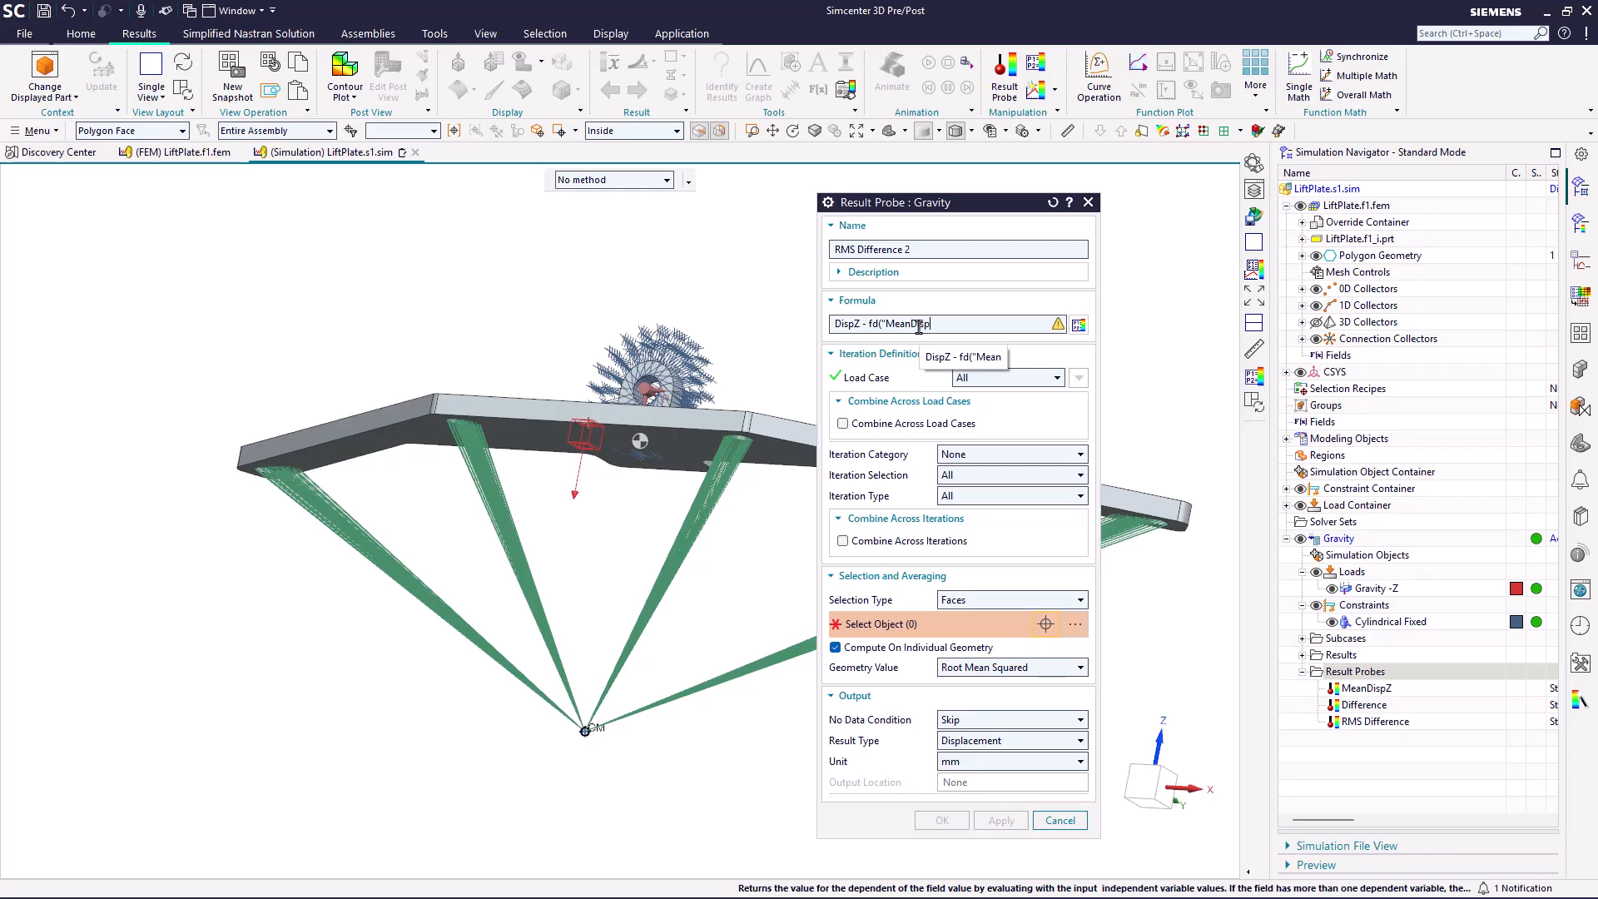
type("Z\")")
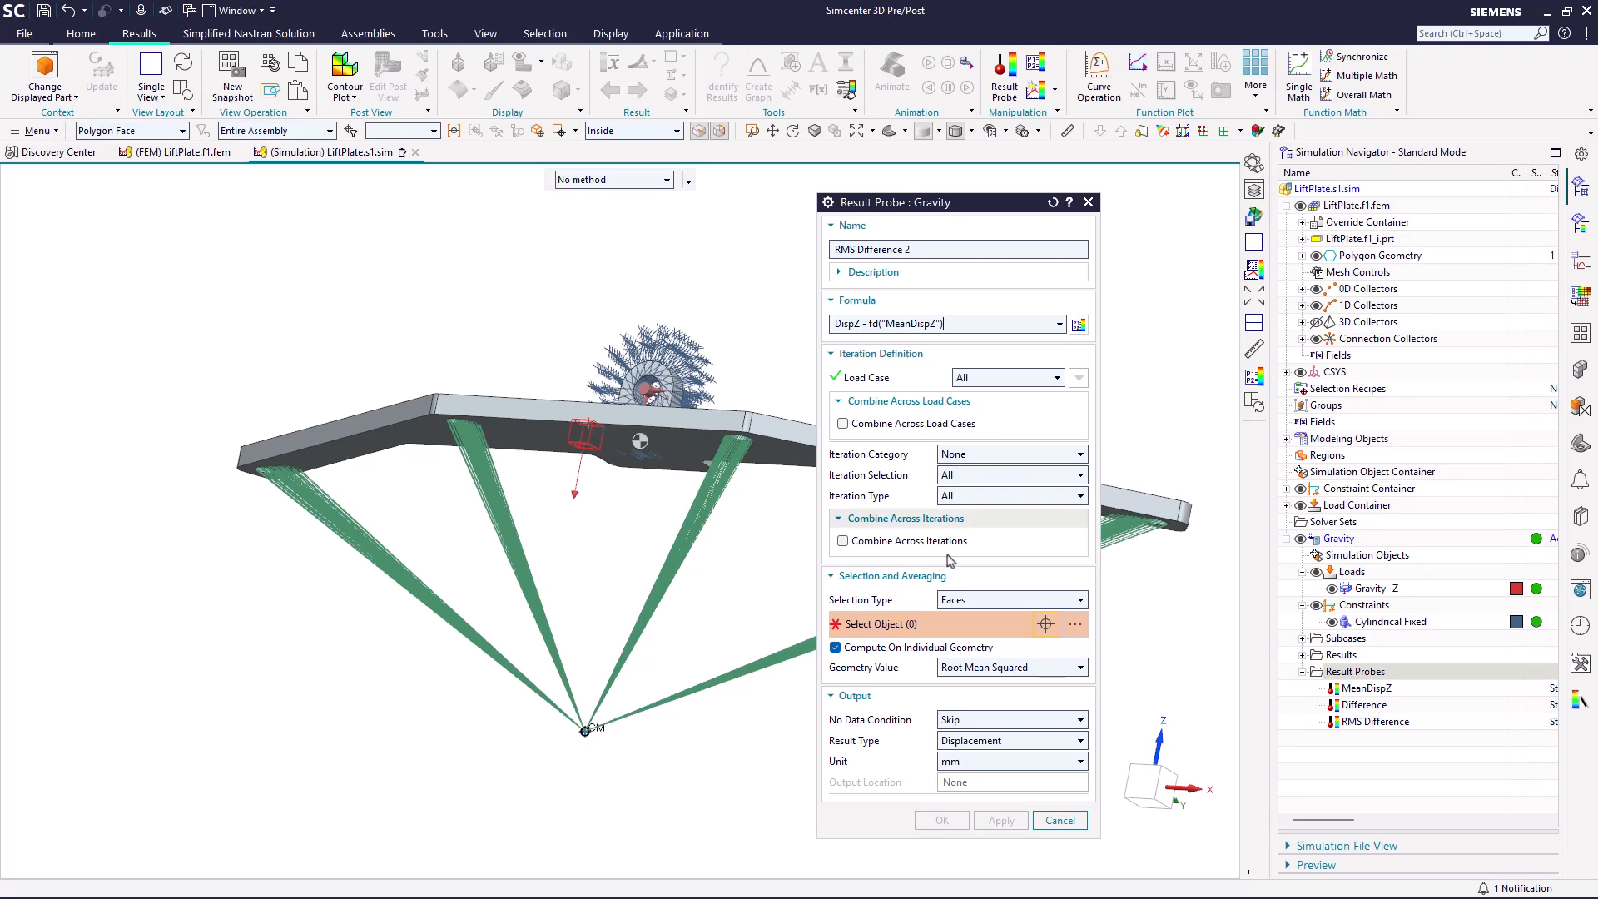
Step: Create the RMS Difference 2 probe on the plate's underside face with Root Mean Squared geometry value and List output
left_click(679, 464)
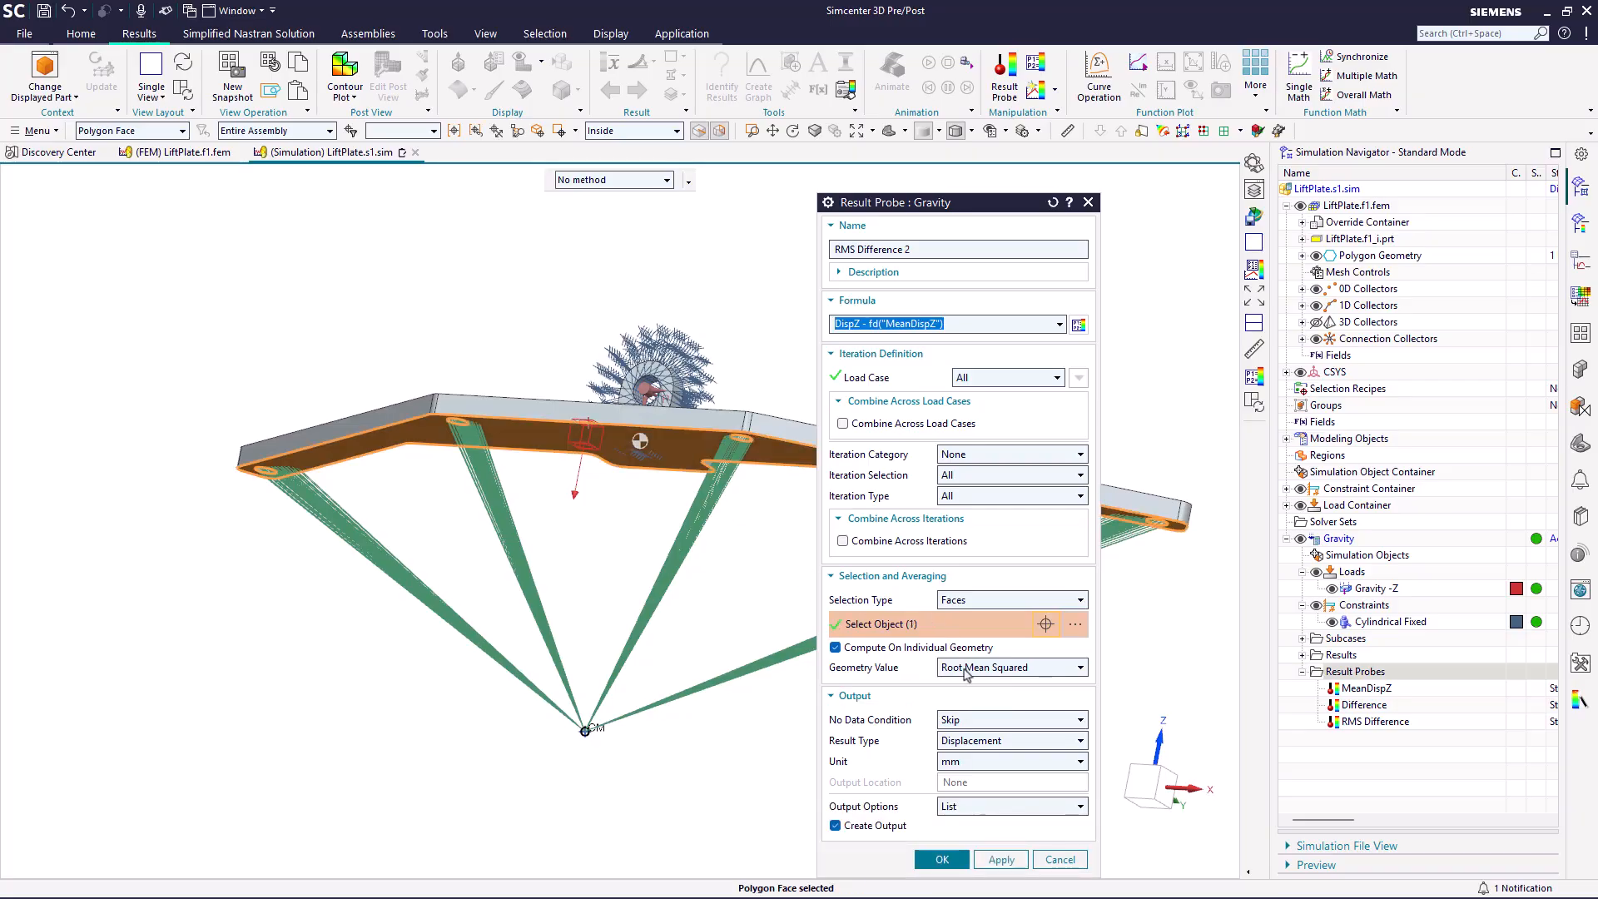
left_click(966, 675)
left_click(966, 674)
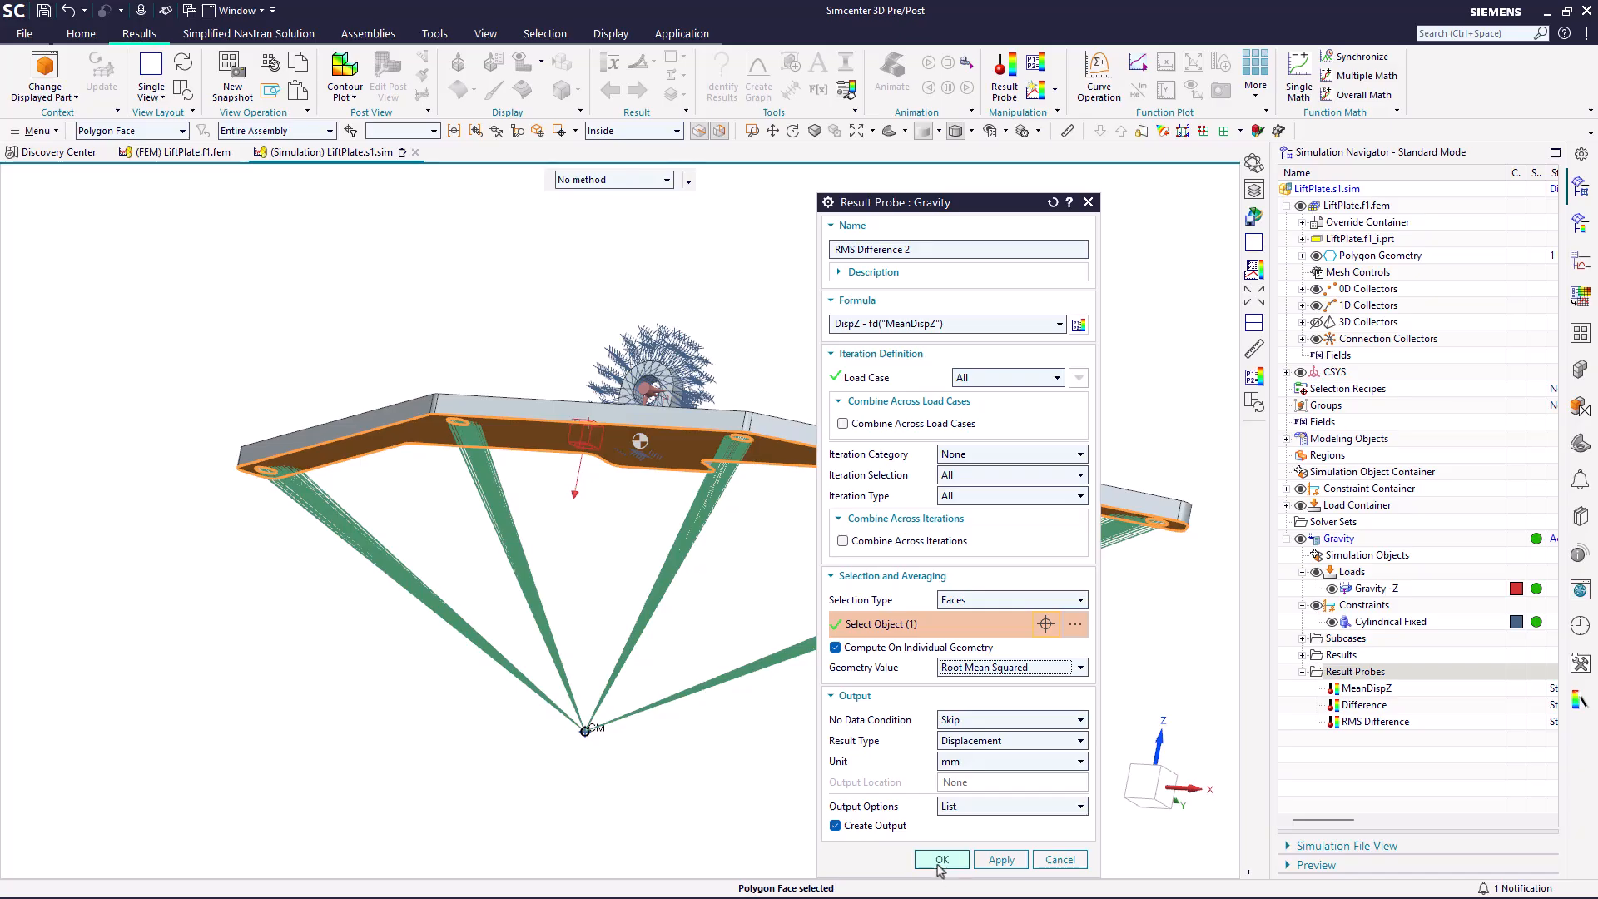
left_click(938, 861)
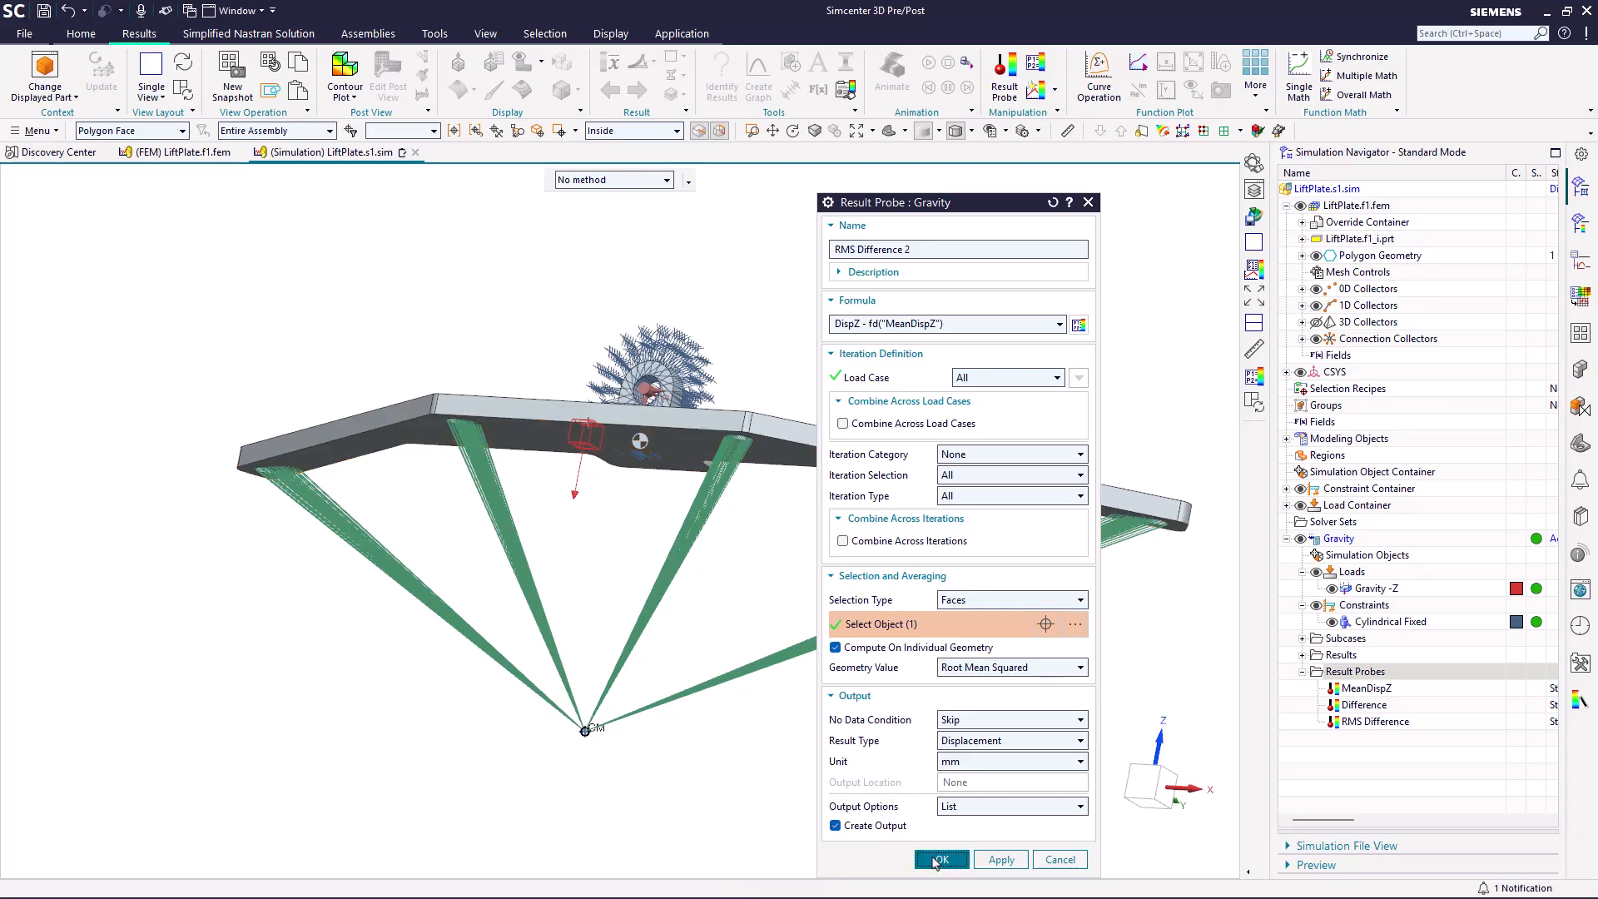
Step: List the RMS Difference probe's value to compare it with RMS Difference 2, and review the probes they build on
left_click(1384, 721)
right_click(1386, 721)
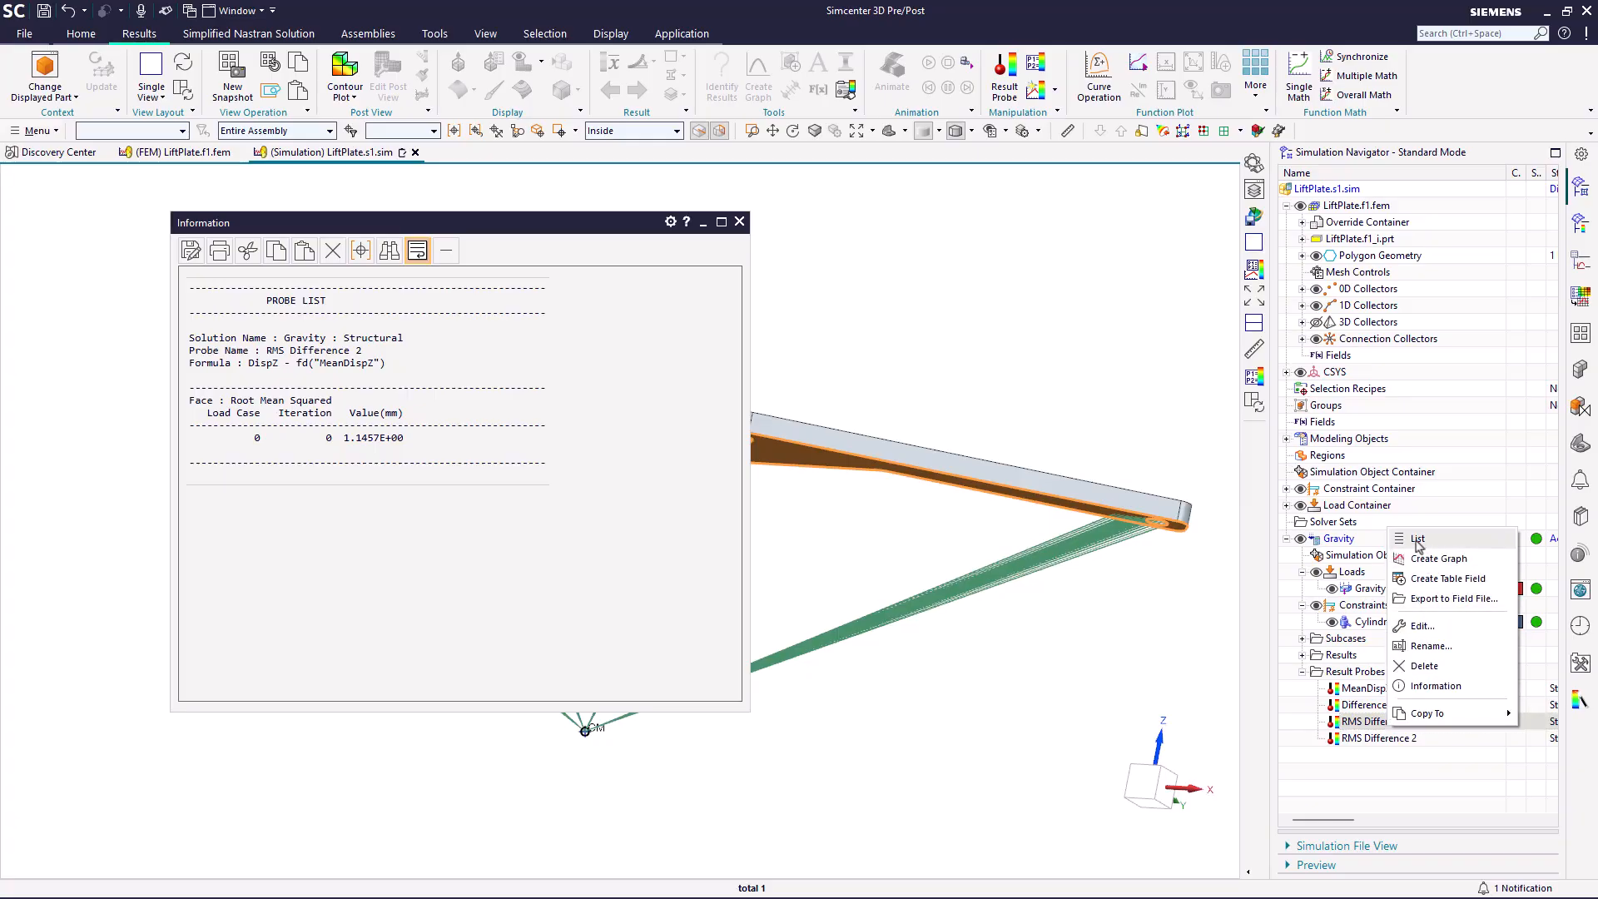
left_click(1418, 539)
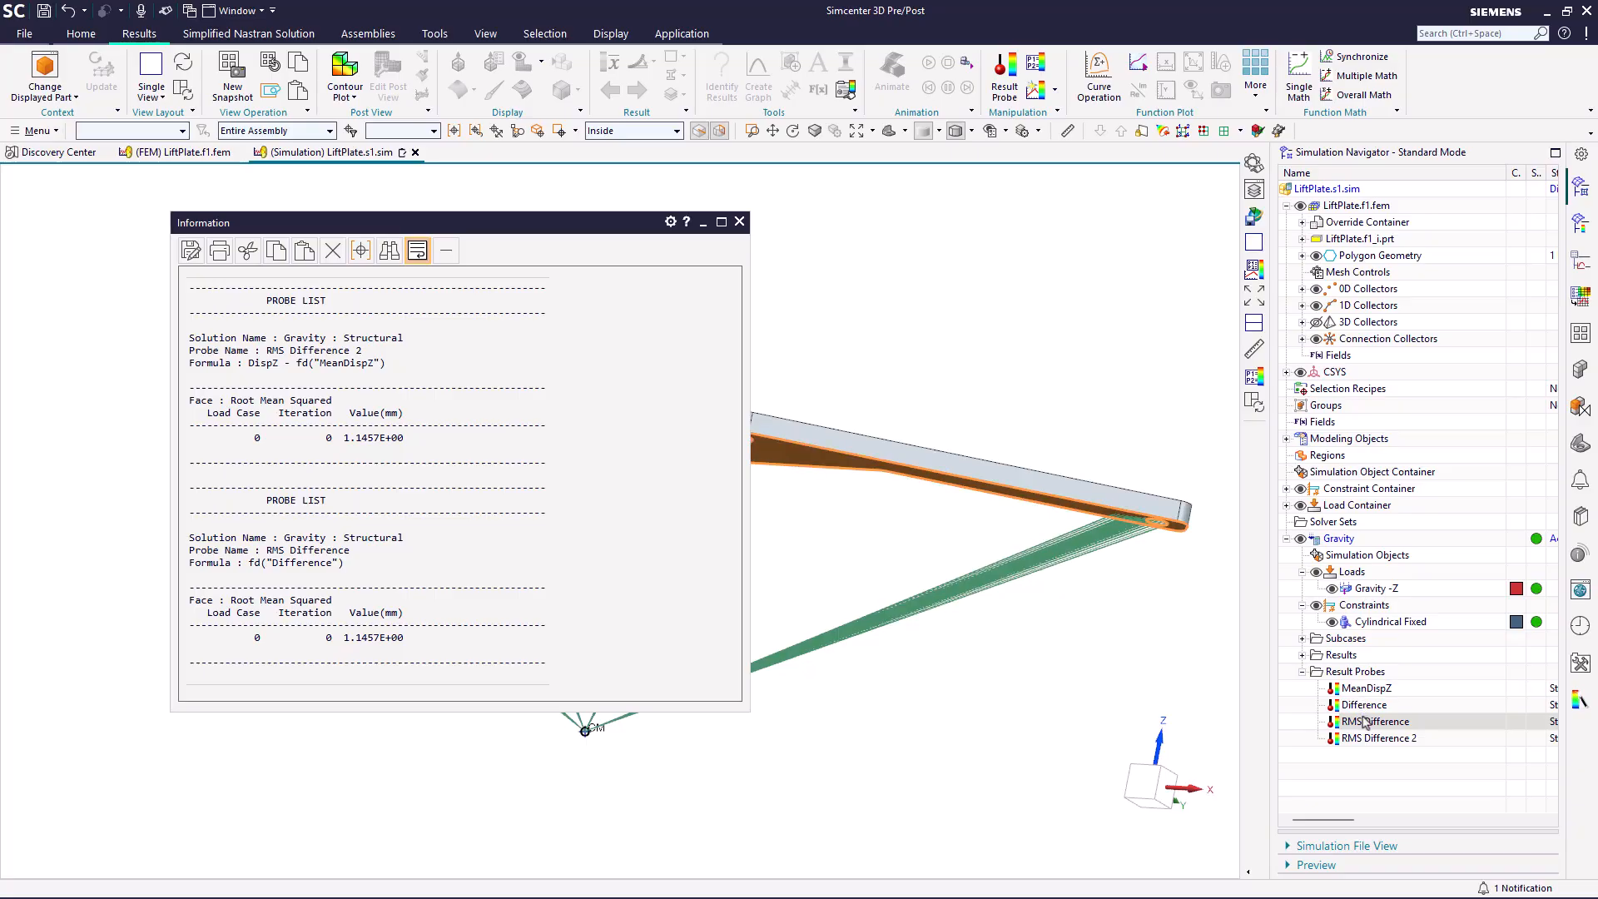
left_click(1342, 753)
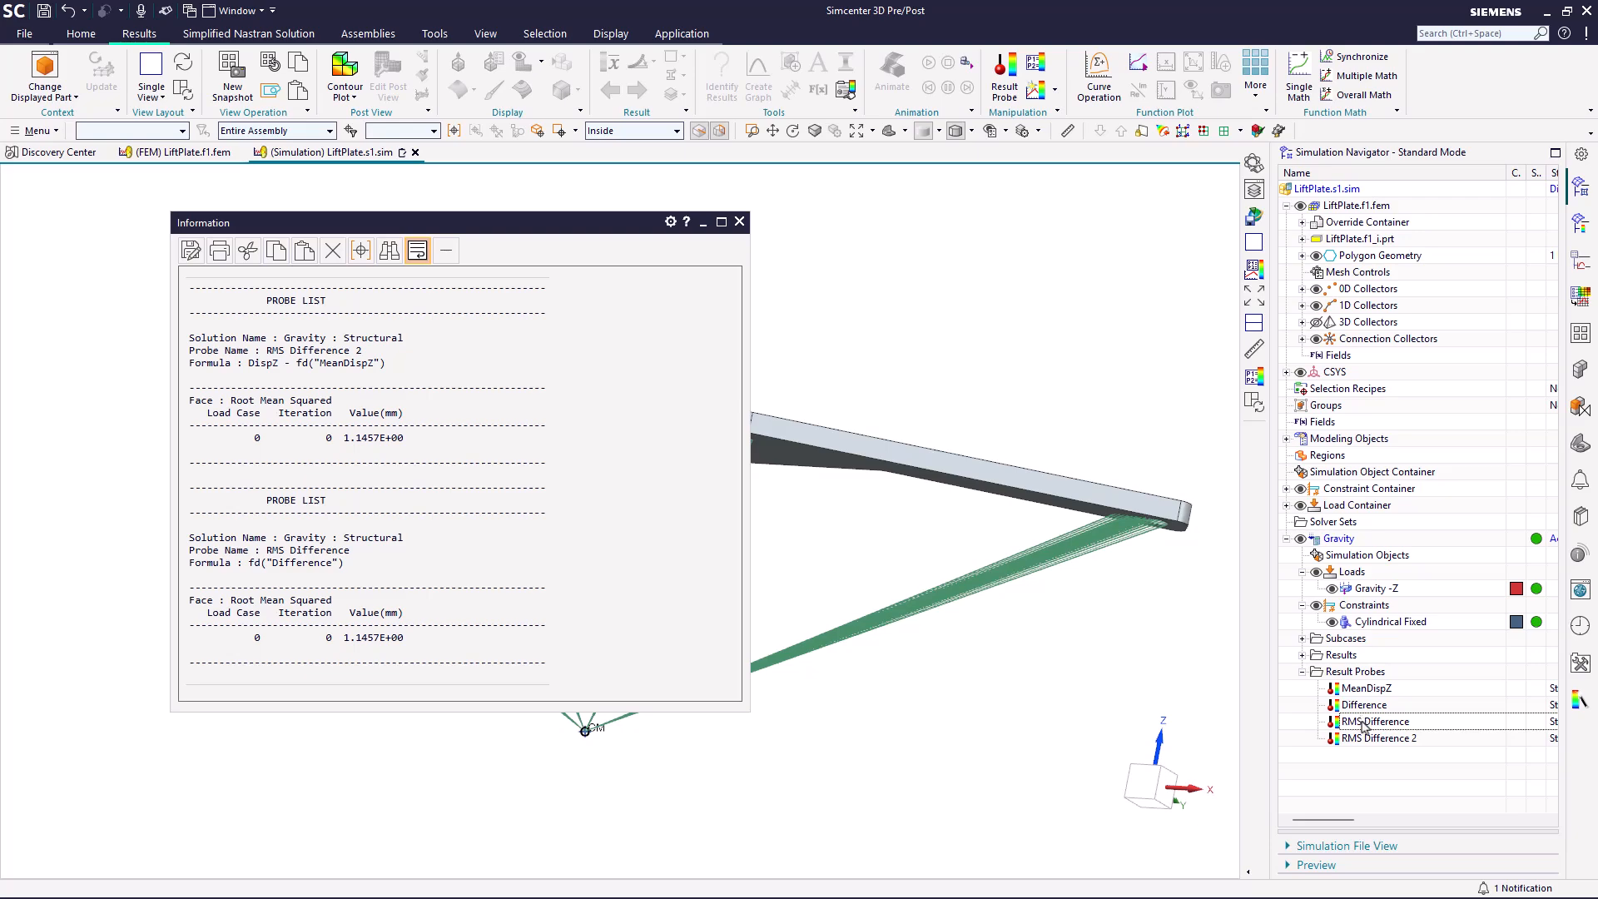
left_click(1363, 693)
left_click(1359, 705)
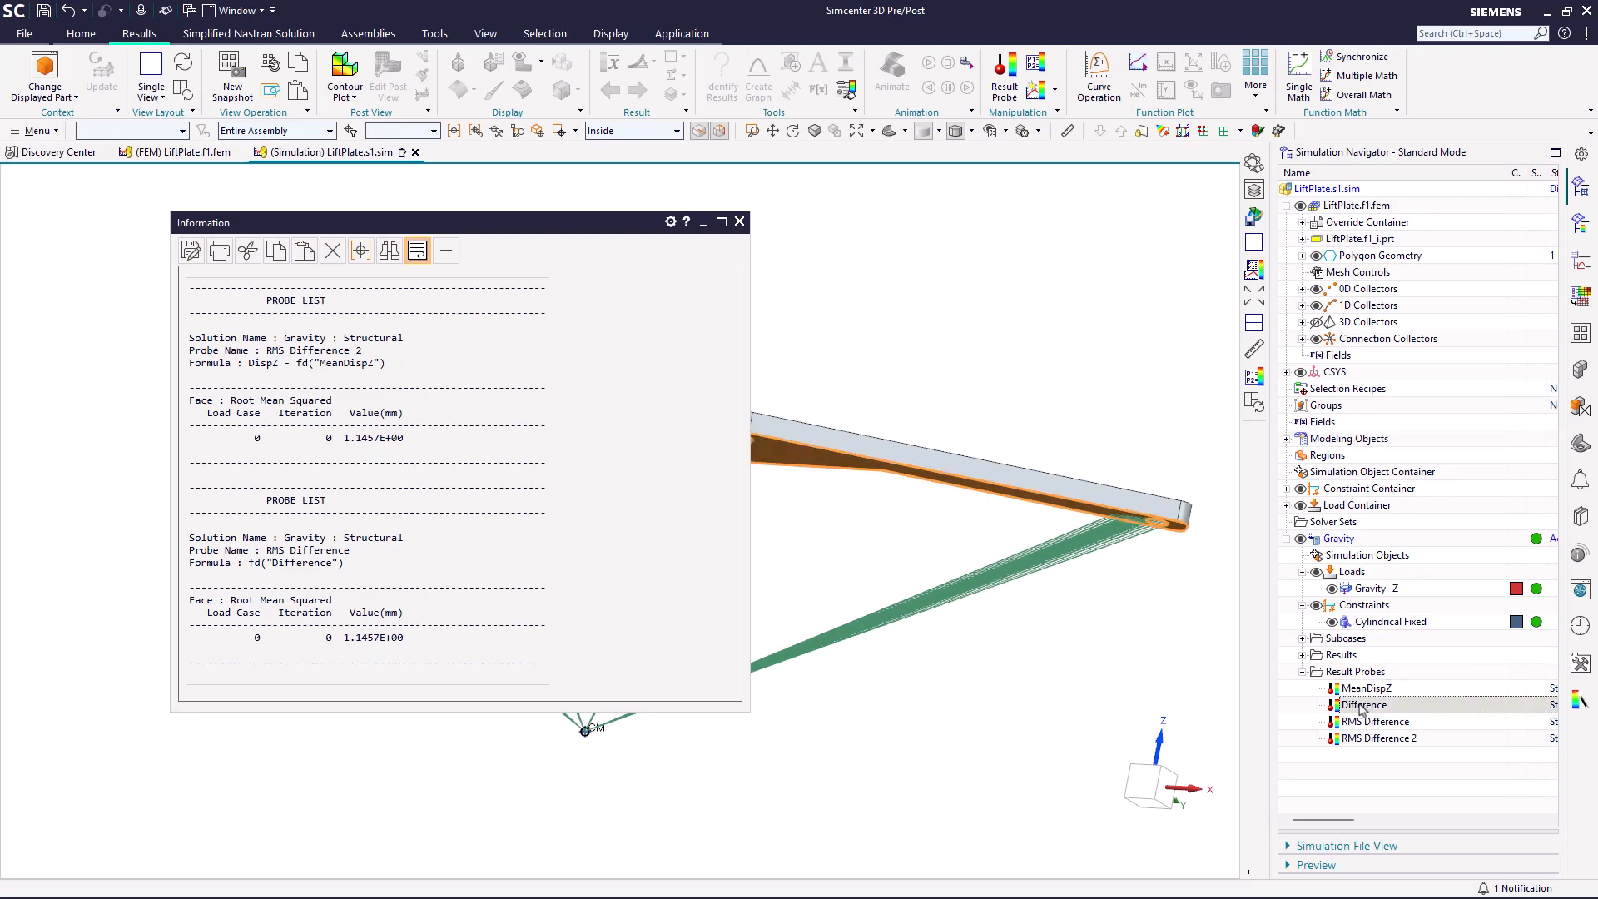
Step: Review the RMS Difference, RMS Difference 2 and MeanDispZ probes against the listed RMS values, and close the probe listing
left_click(1365, 723)
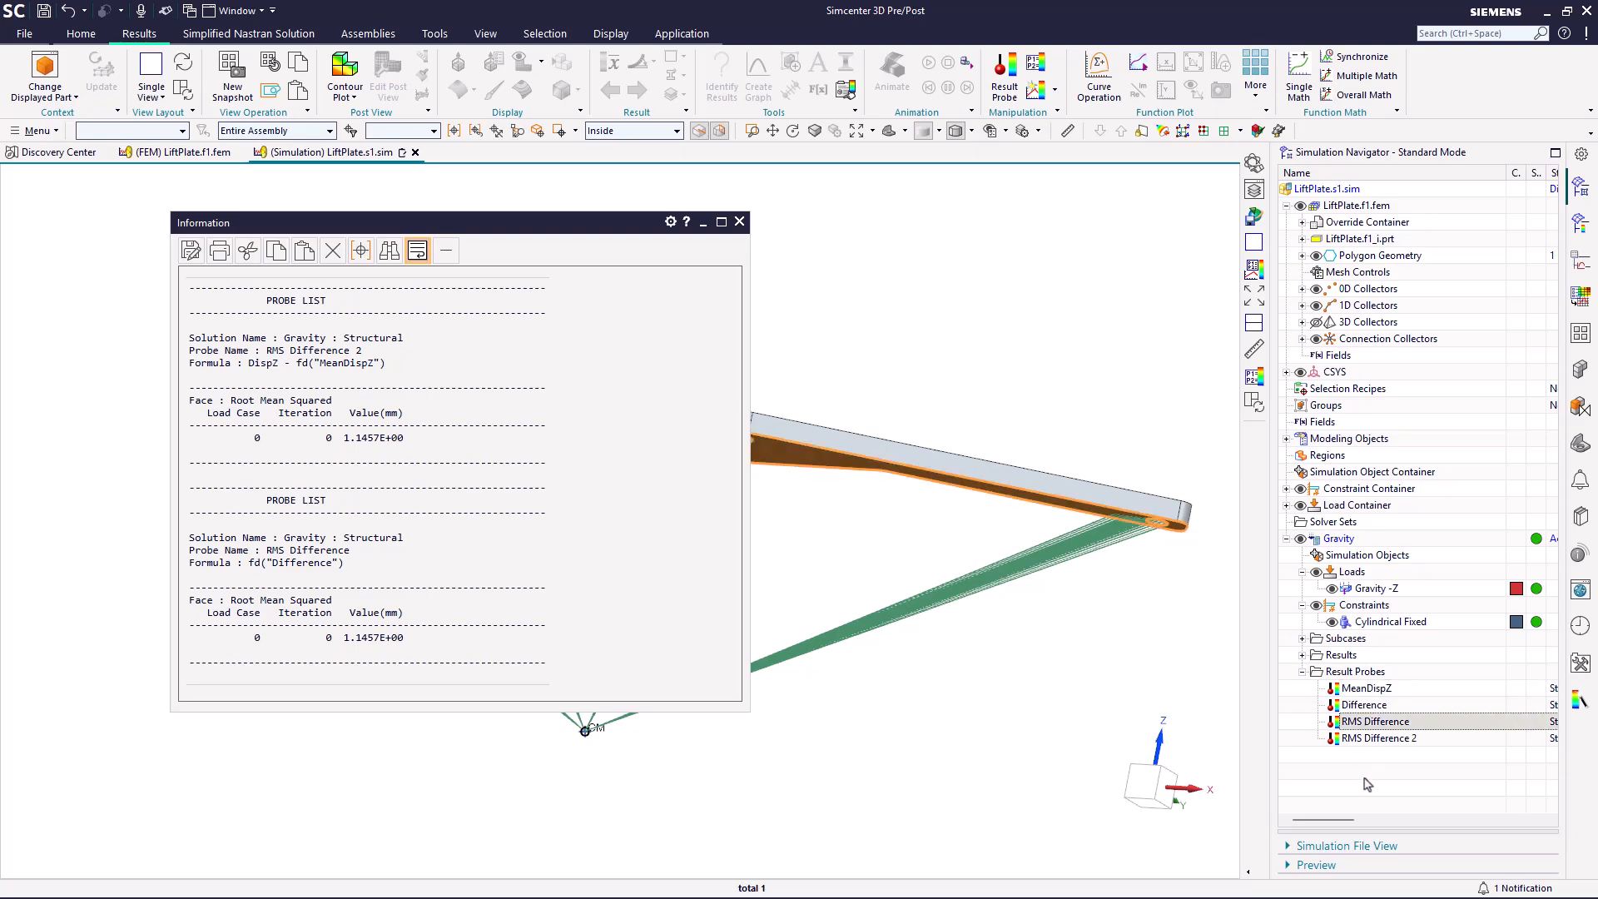
left_click(1369, 760)
left_click(1371, 738)
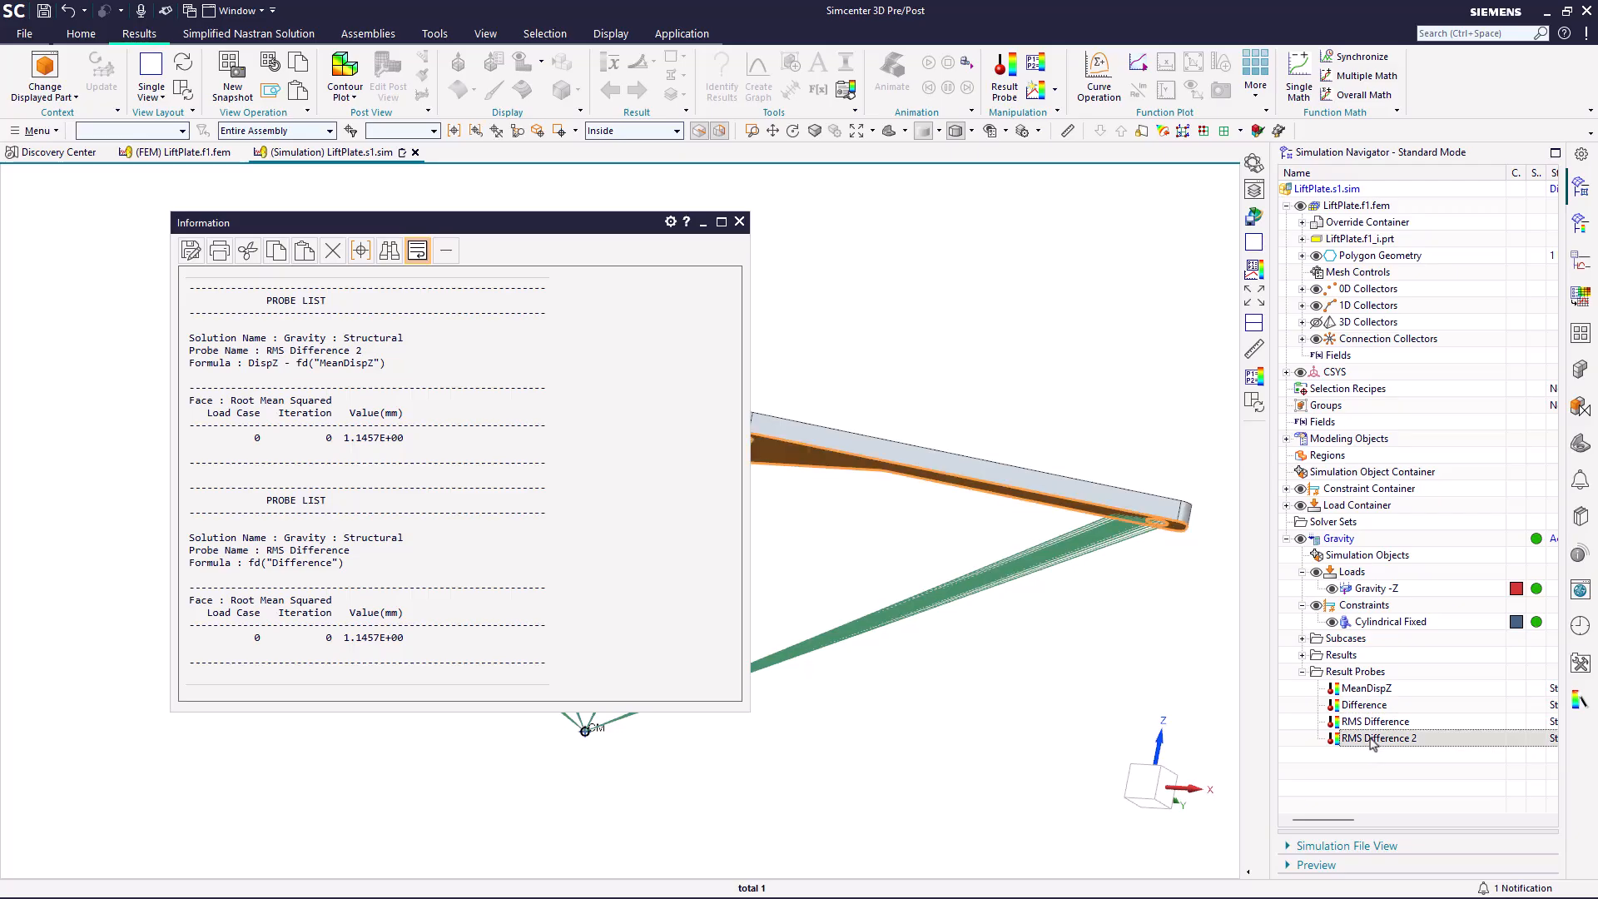
left_click(1378, 691)
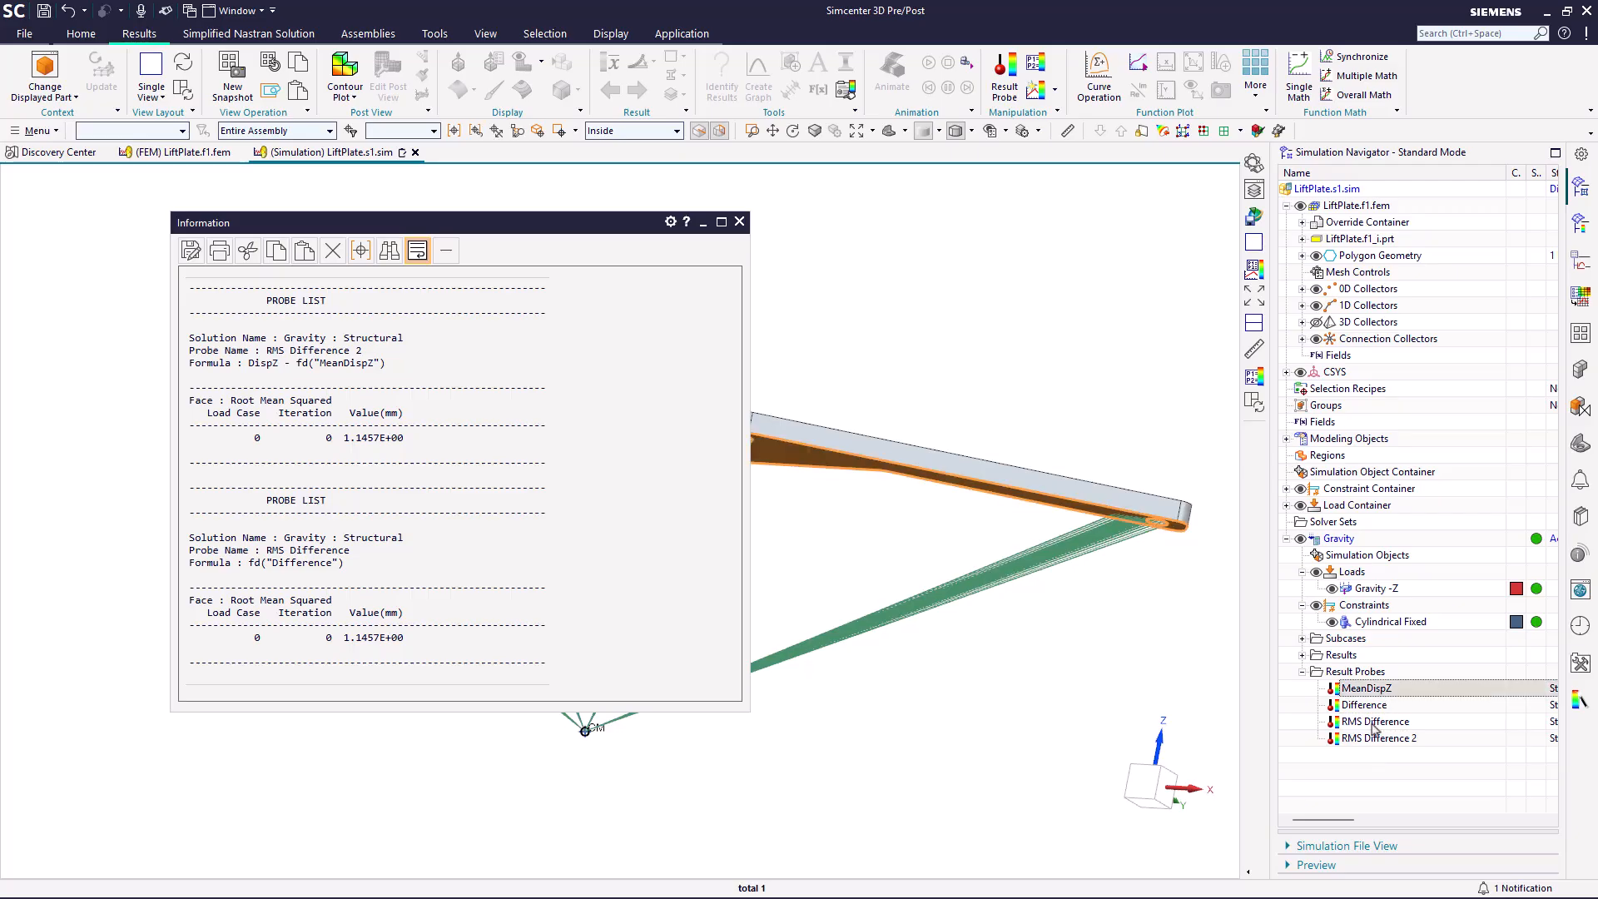
left_click(1126, 687)
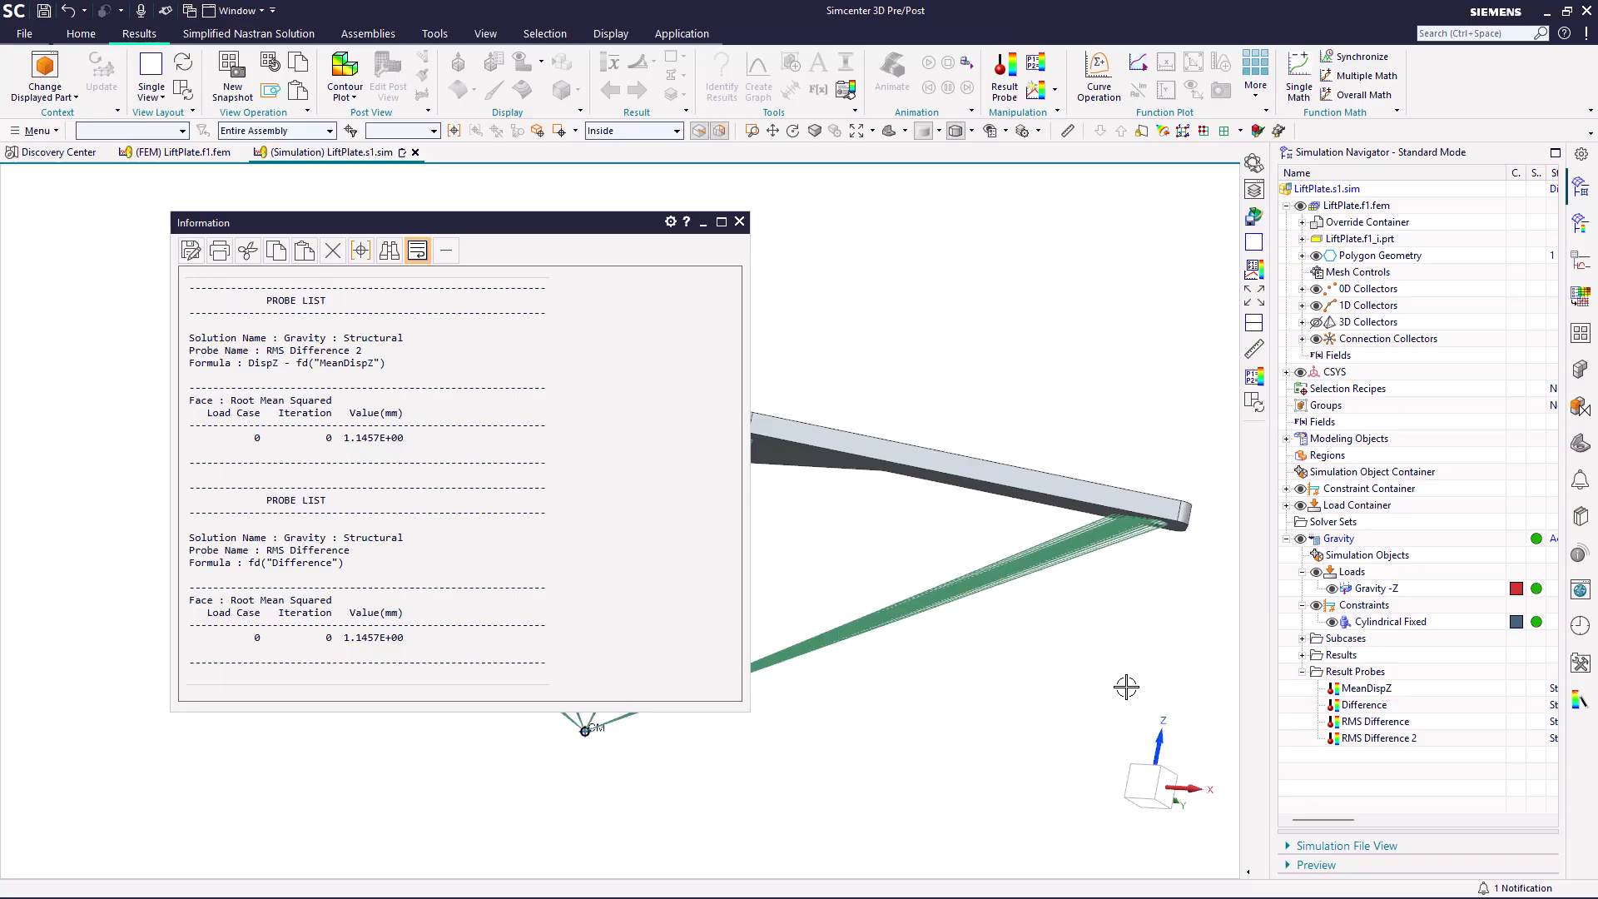
left_click(739, 222)
middle_click_drag(882, 317, 882, 316)
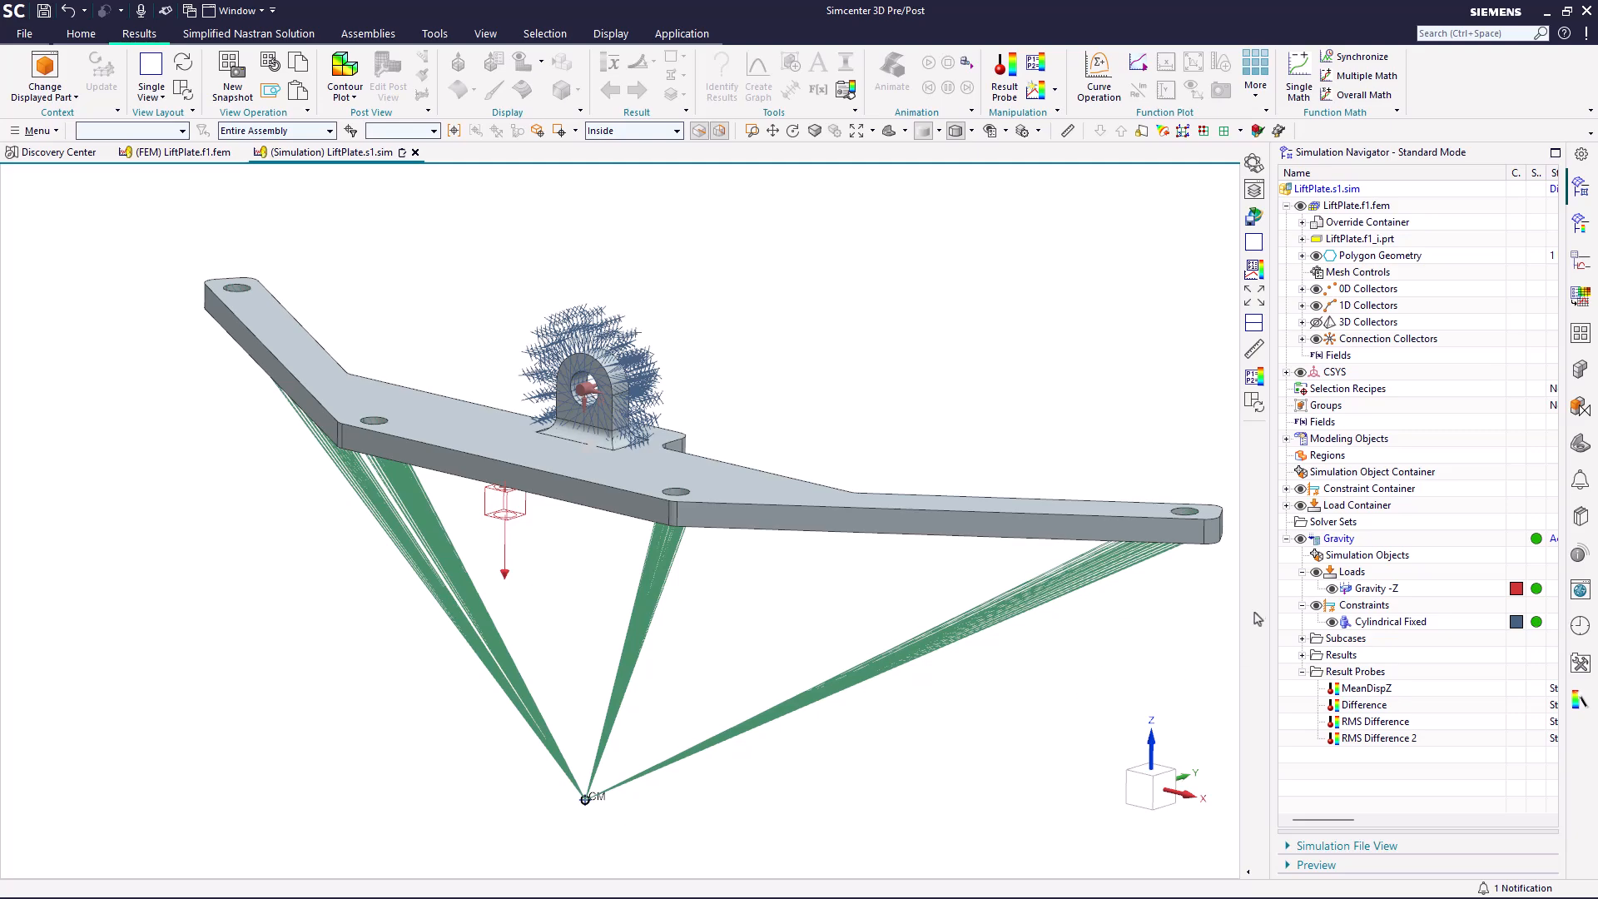
left_click(1363, 724)
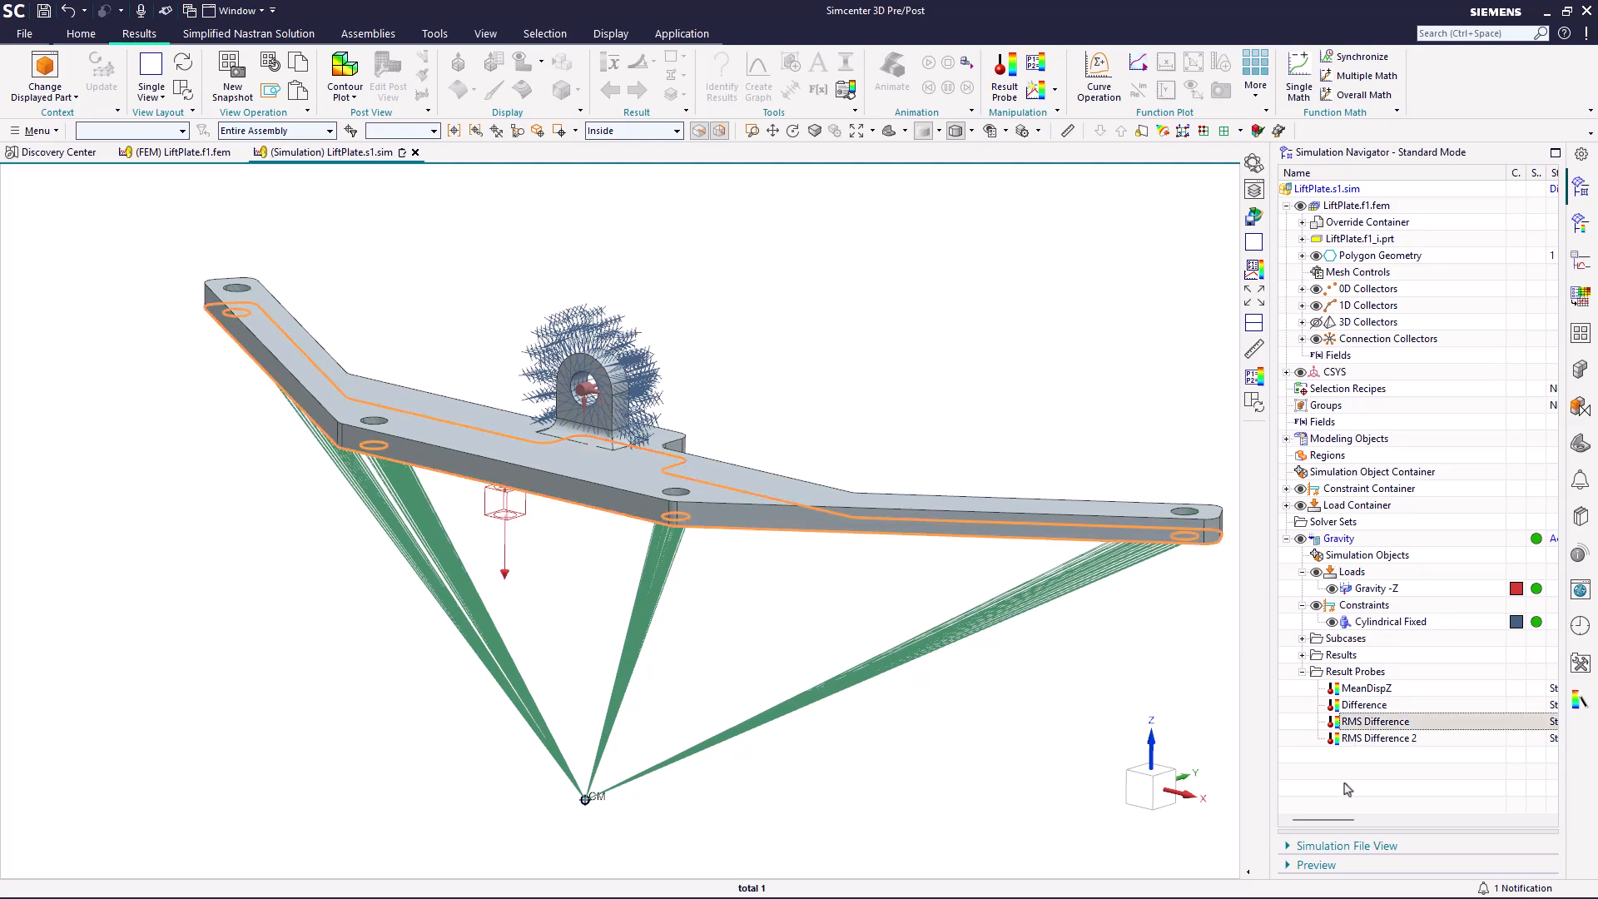
left_click(1359, 763)
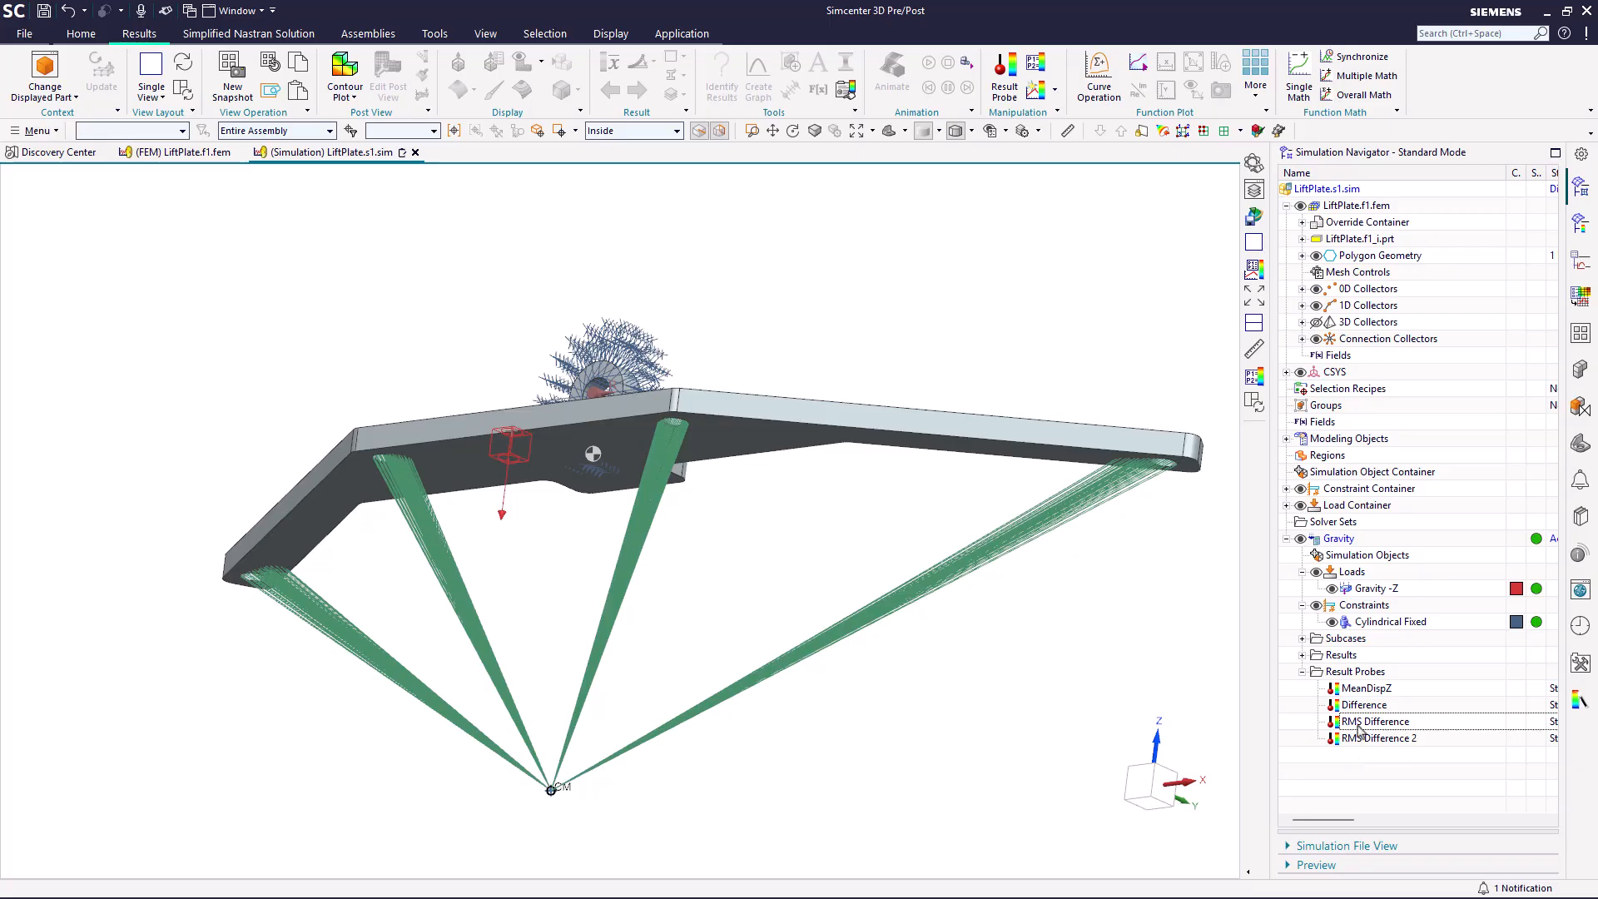
right_click(1359, 730)
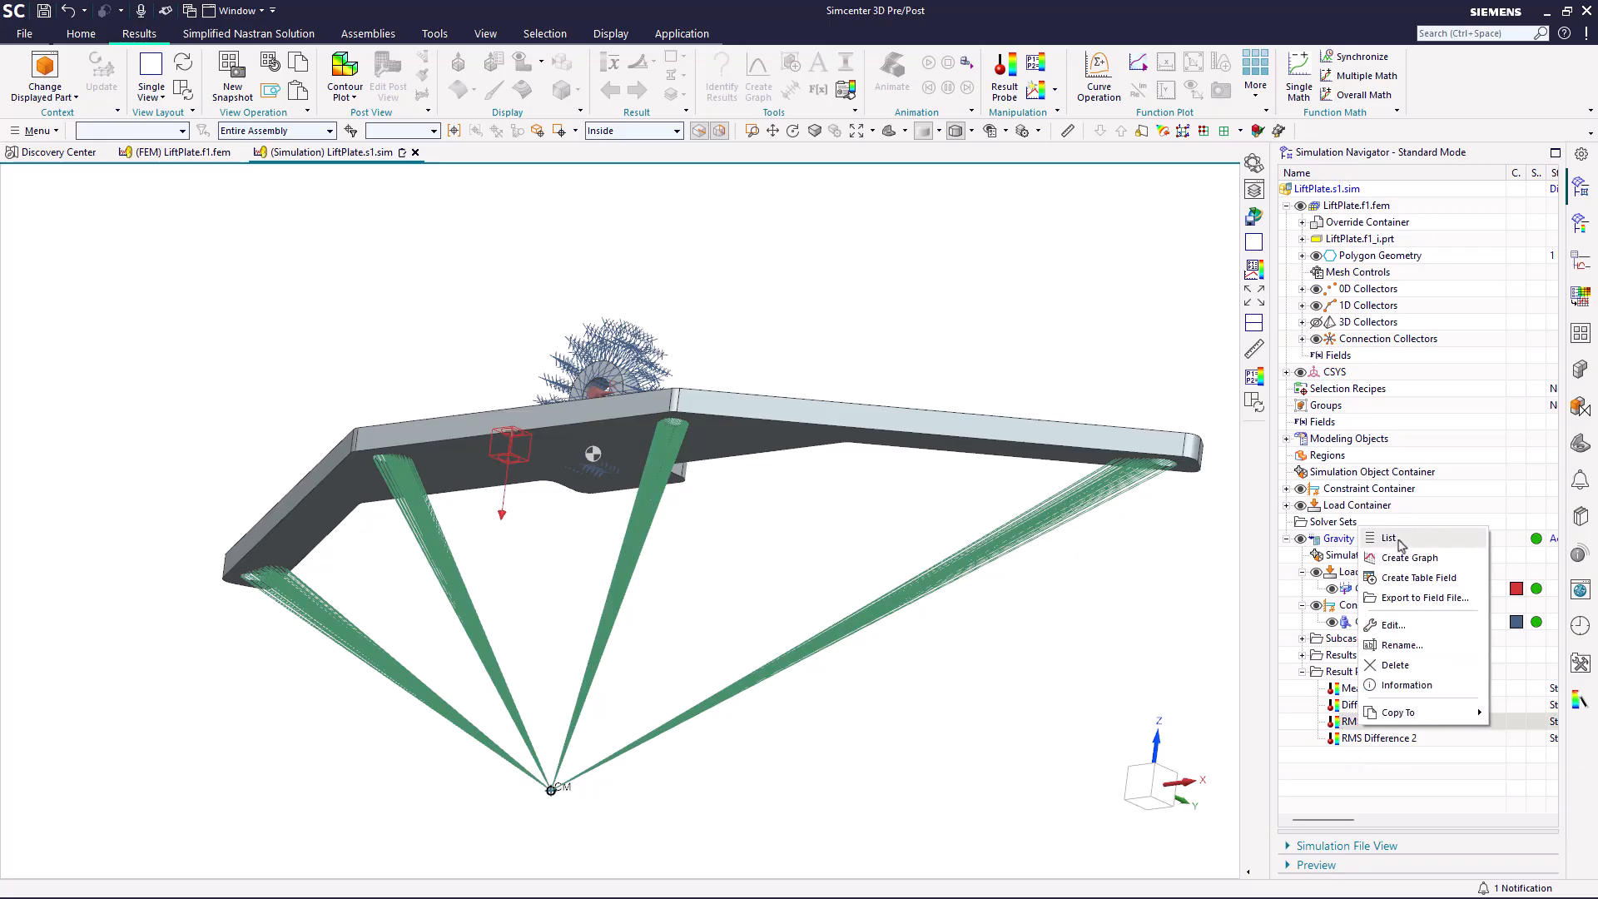
left_click(1381, 767)
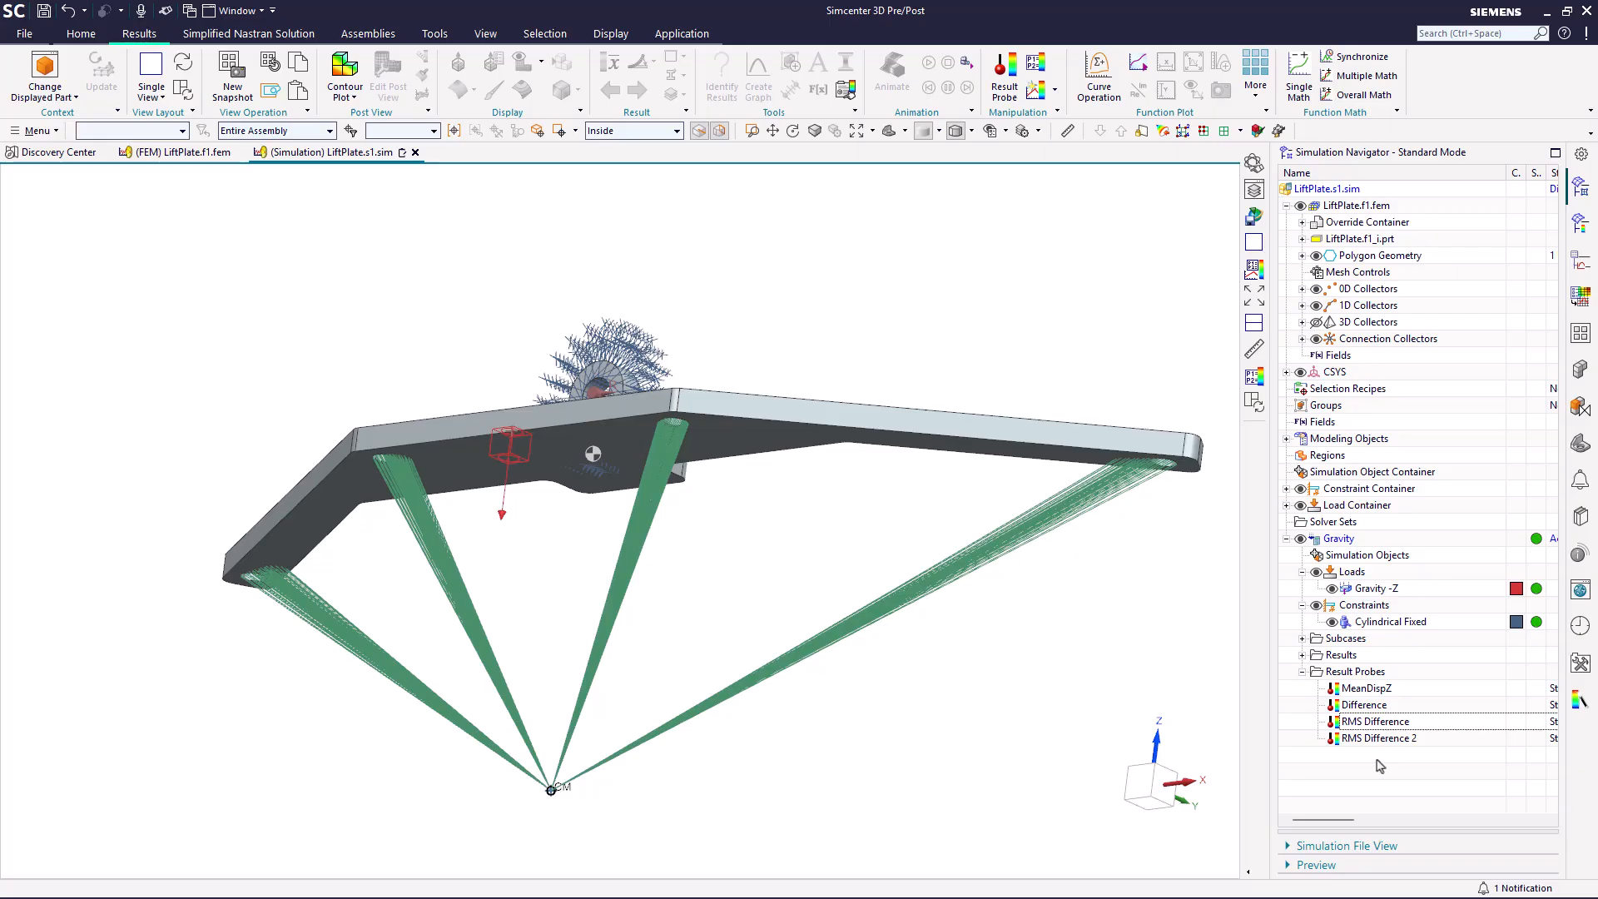